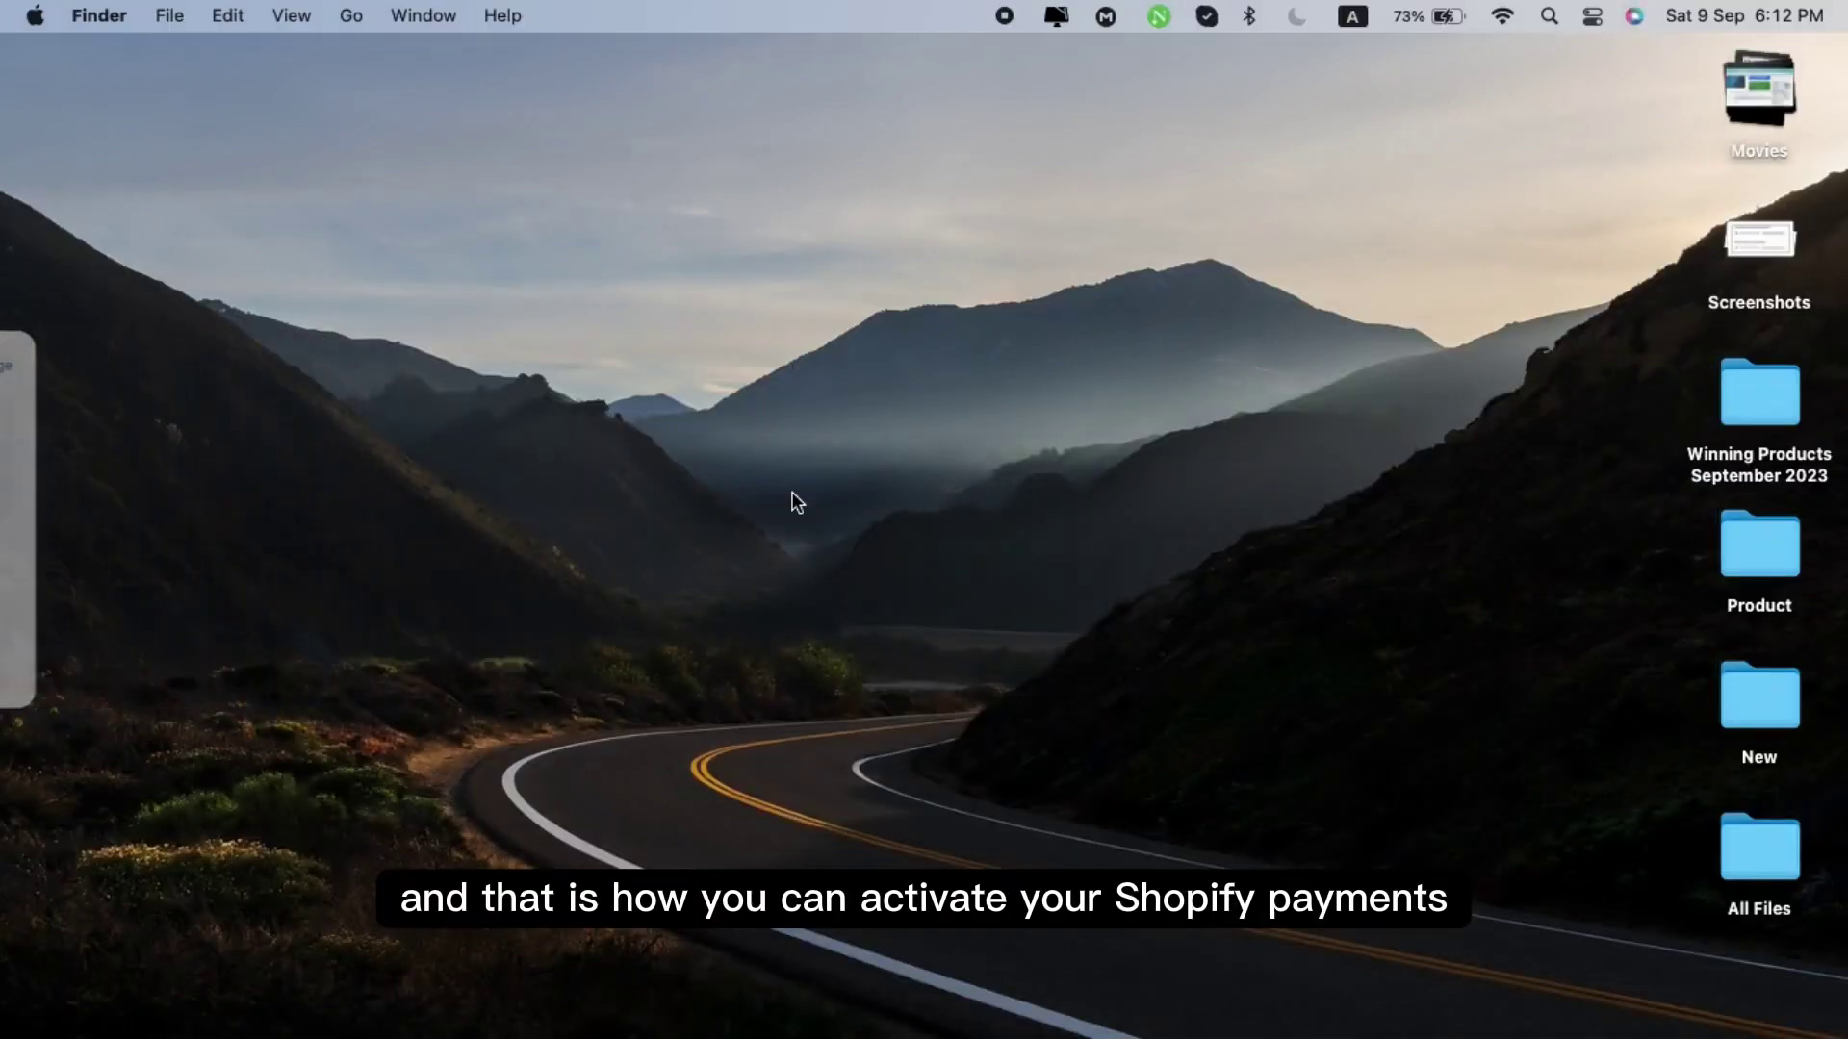
Launch Google Chrome from Spotlight by searching 'google'
key("super+space")
type("google")
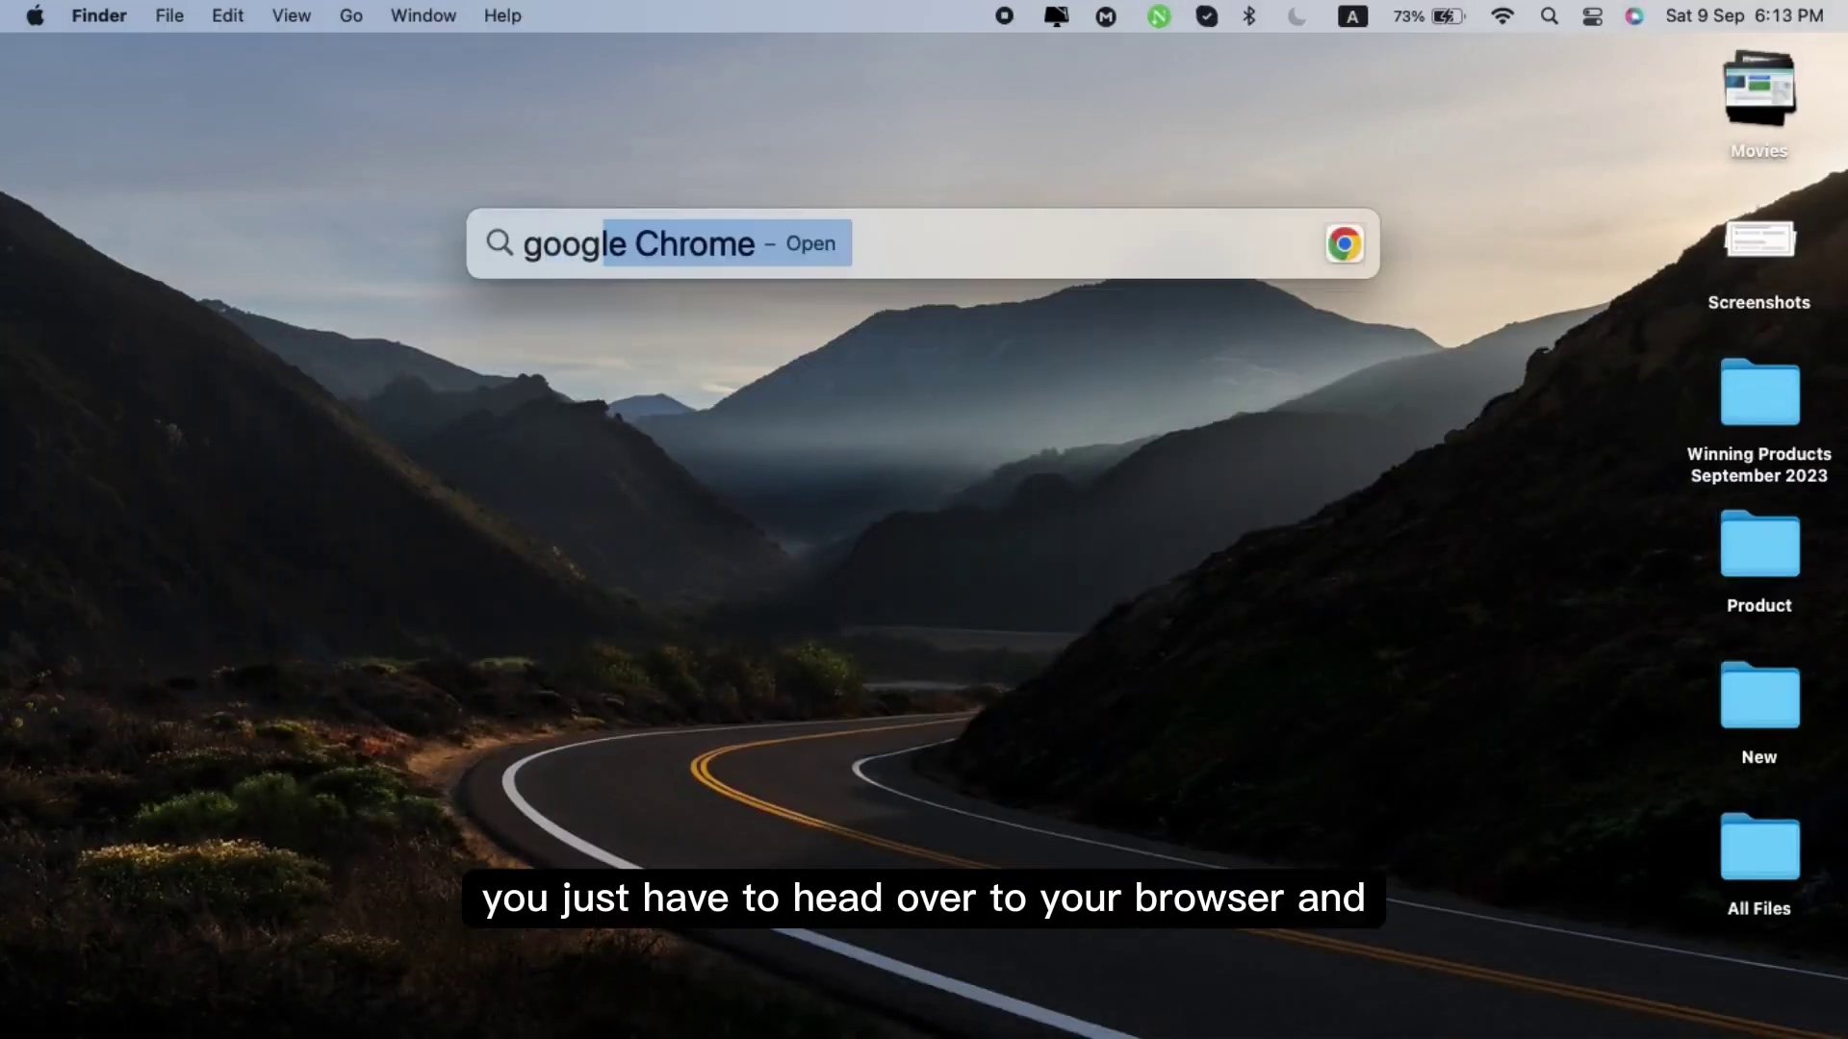
key("Return")
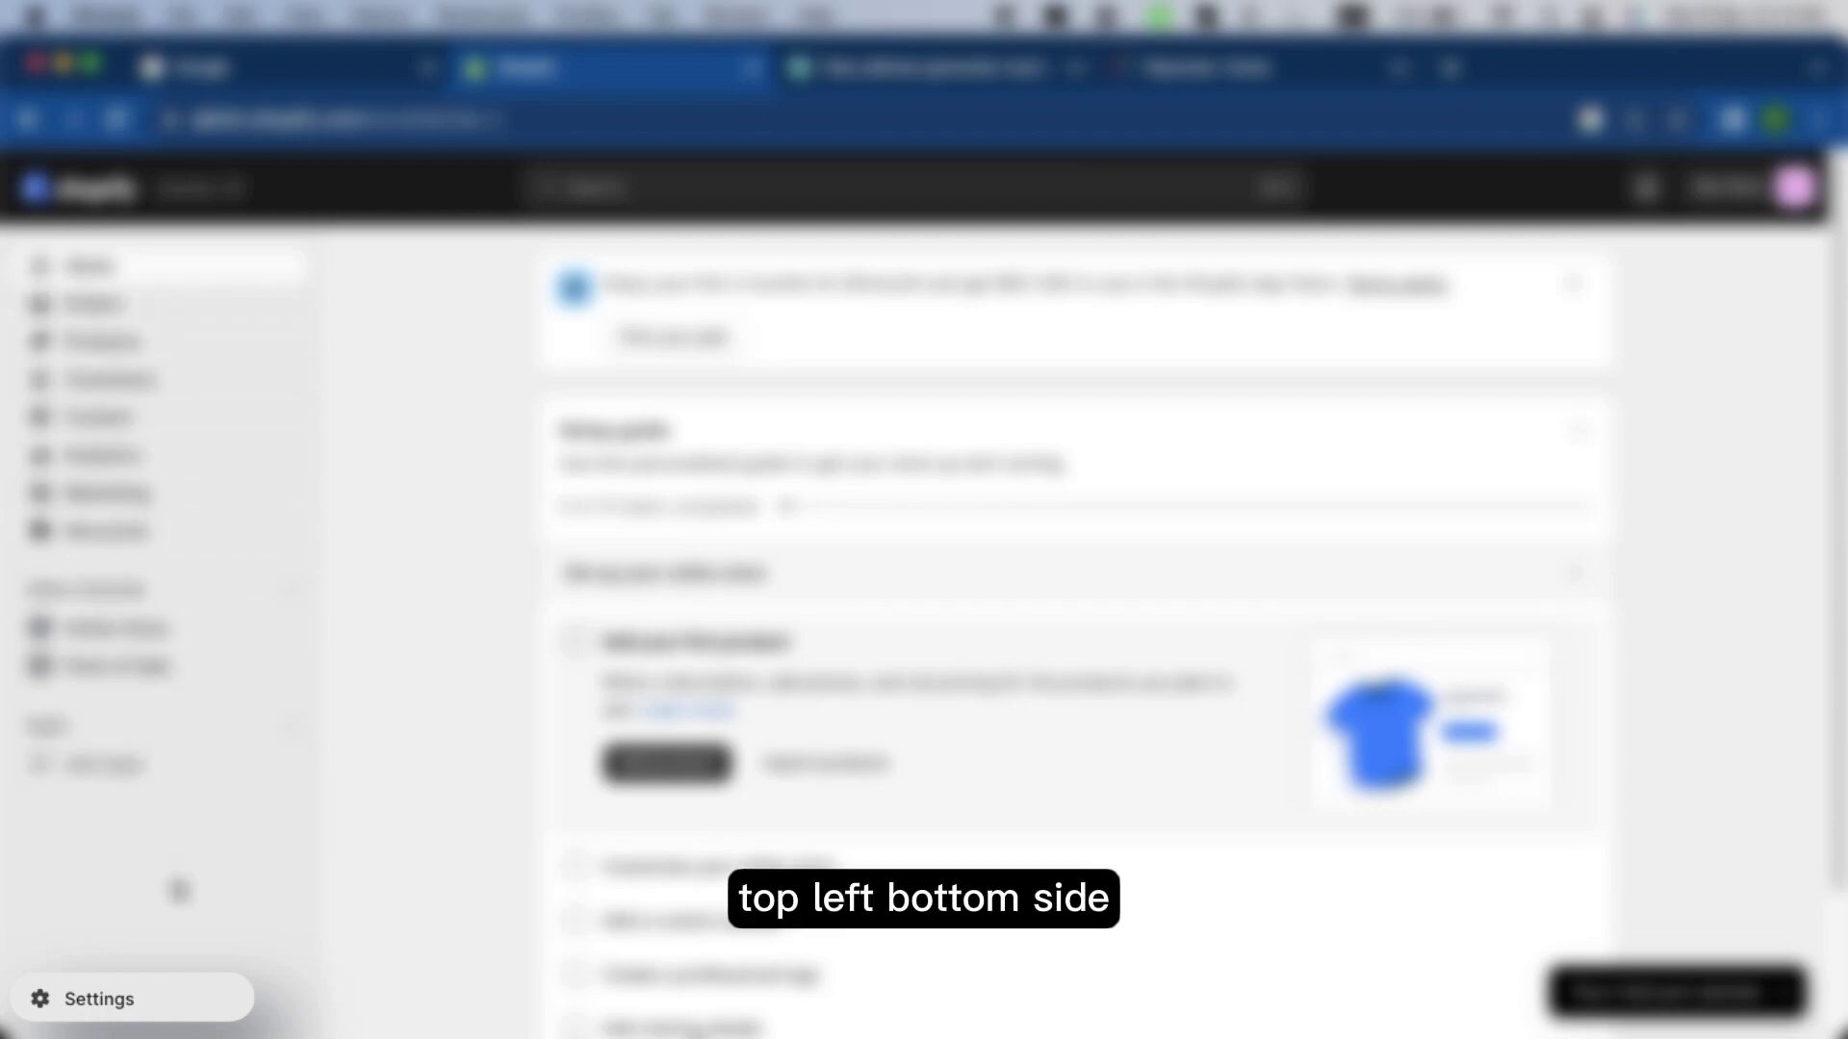
Check the Pakistan billing address in Settings, then review the provider options on the Payments page
left_click(144, 998)
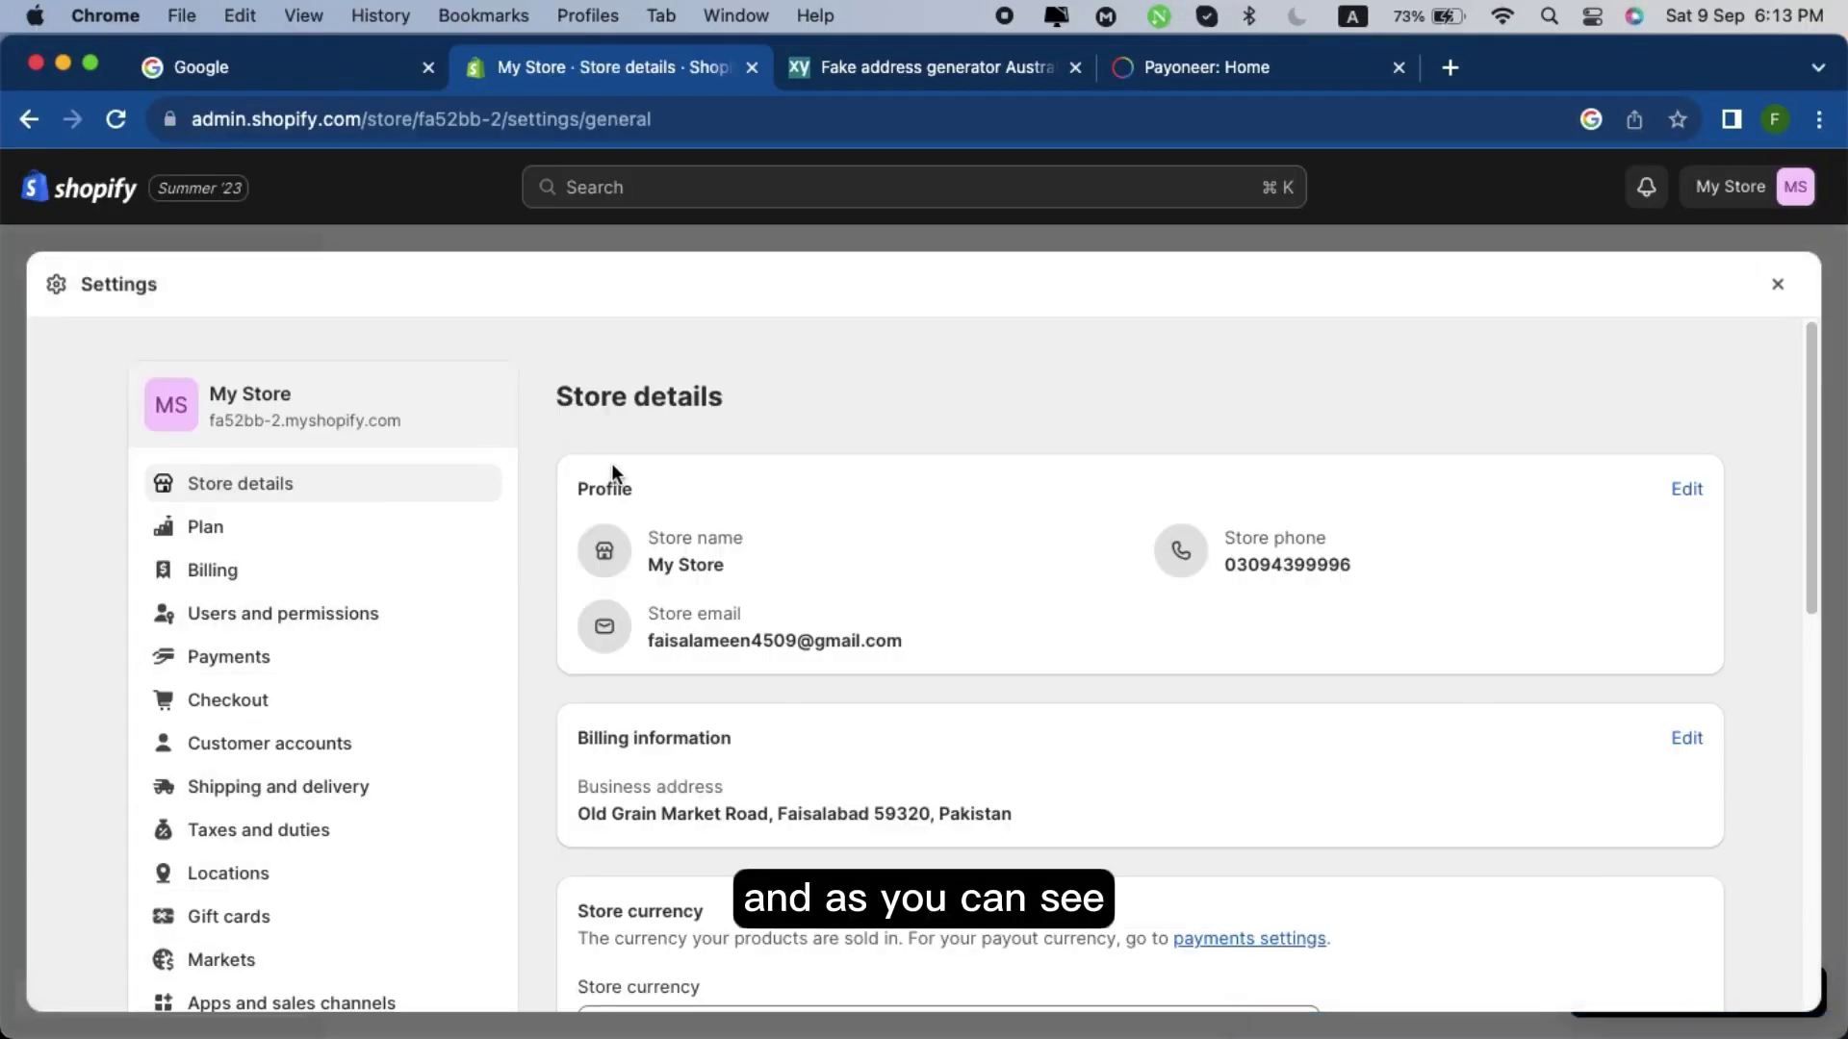
scroll(650, 551, "down", 4)
left_click_drag(1026, 660, 935, 663)
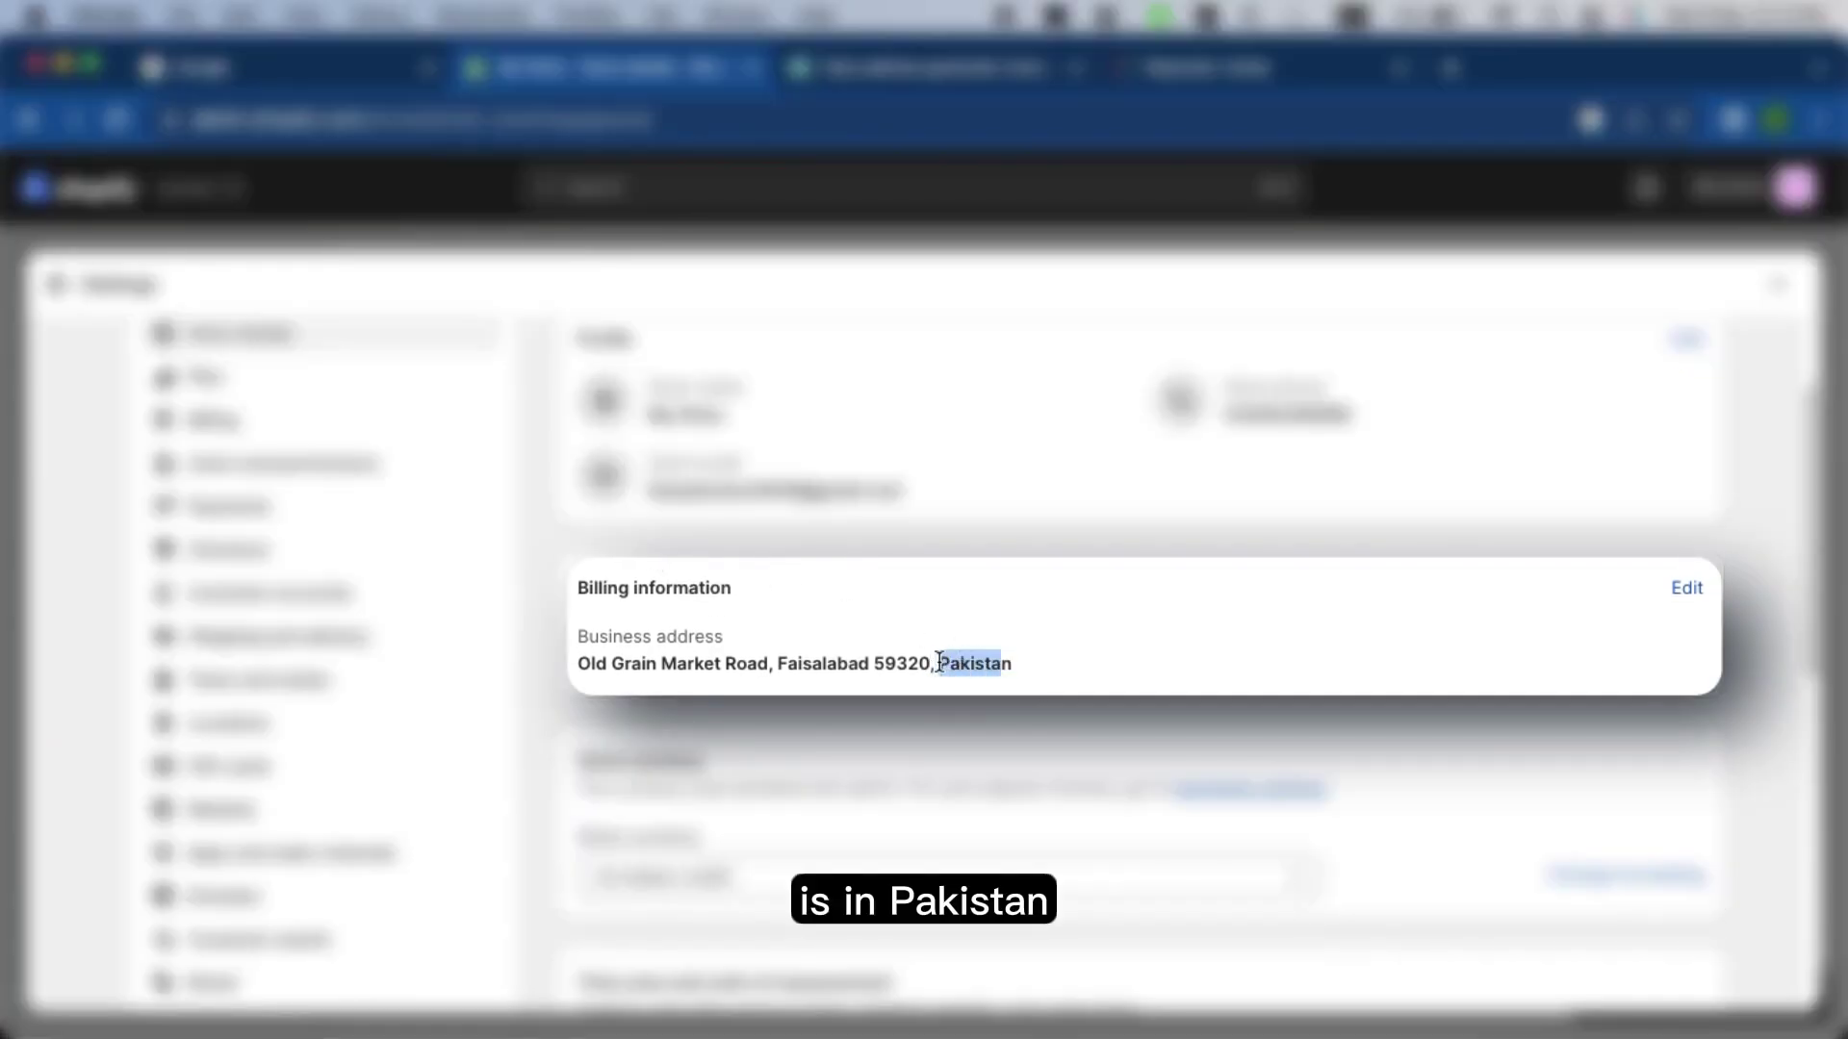
left_click(805, 602)
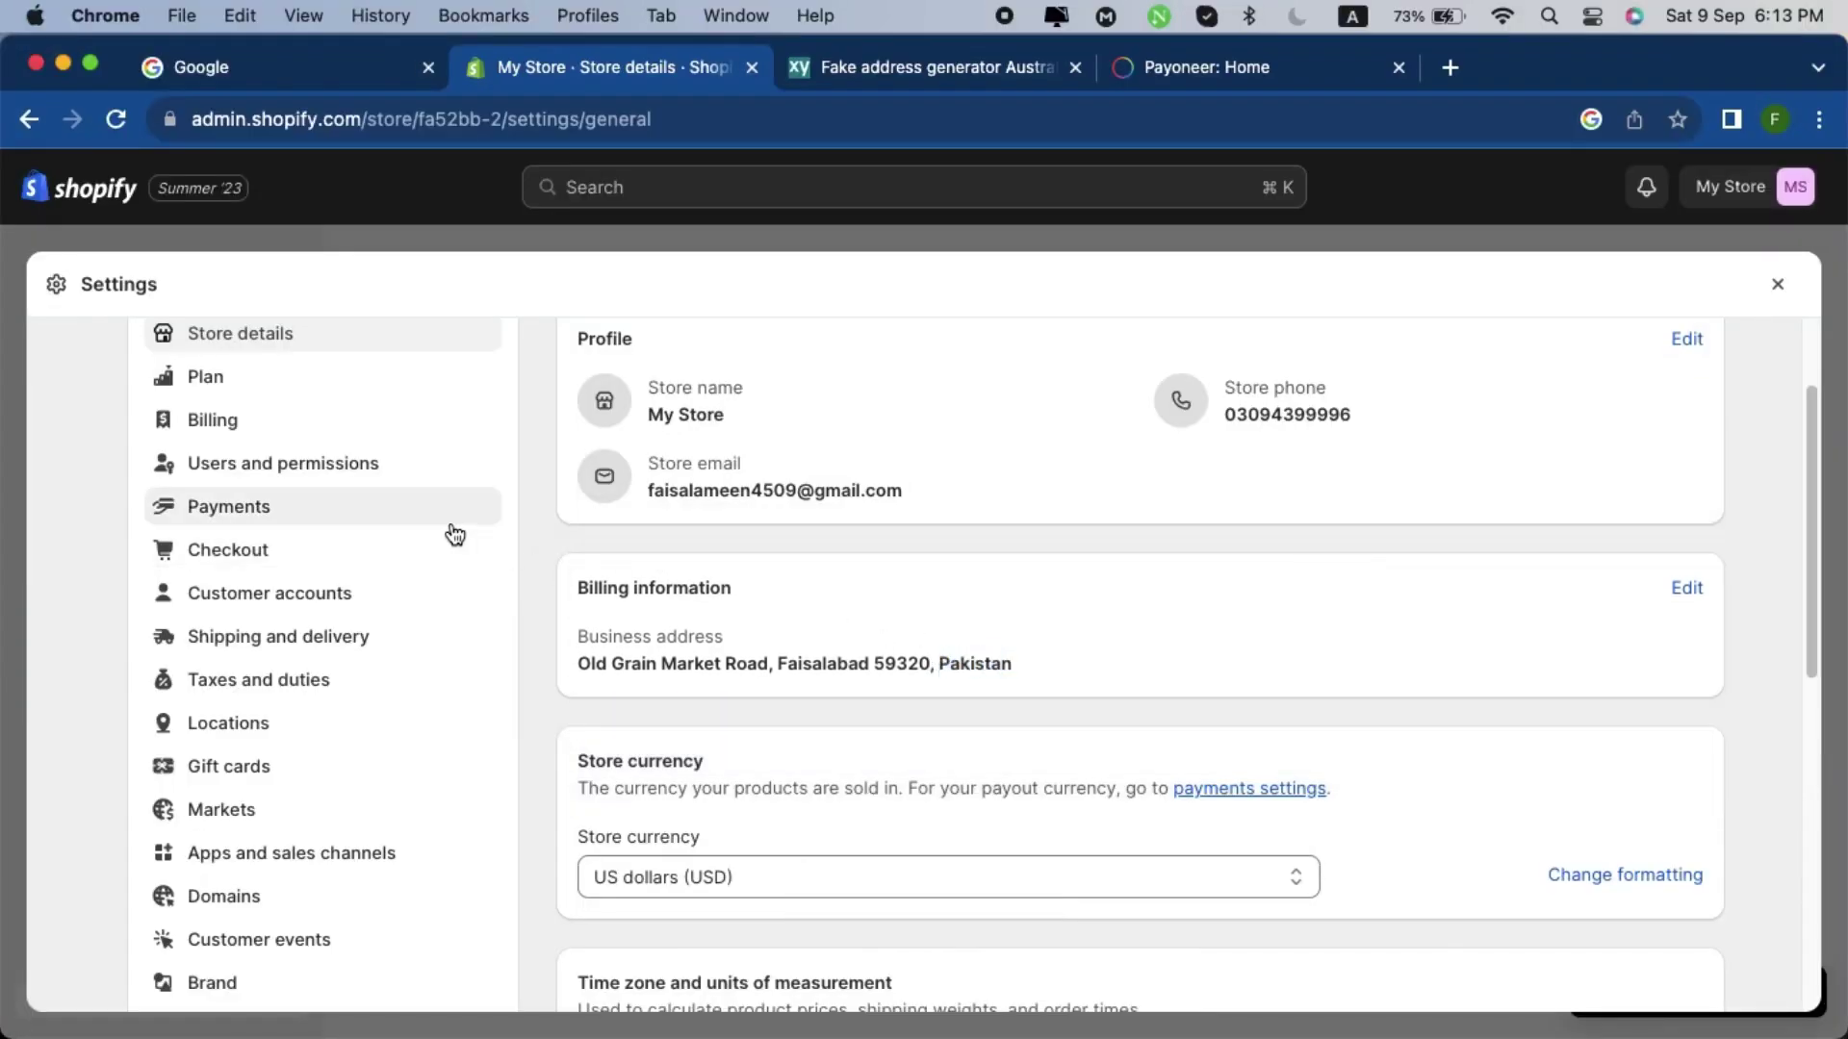
left_click(363, 510)
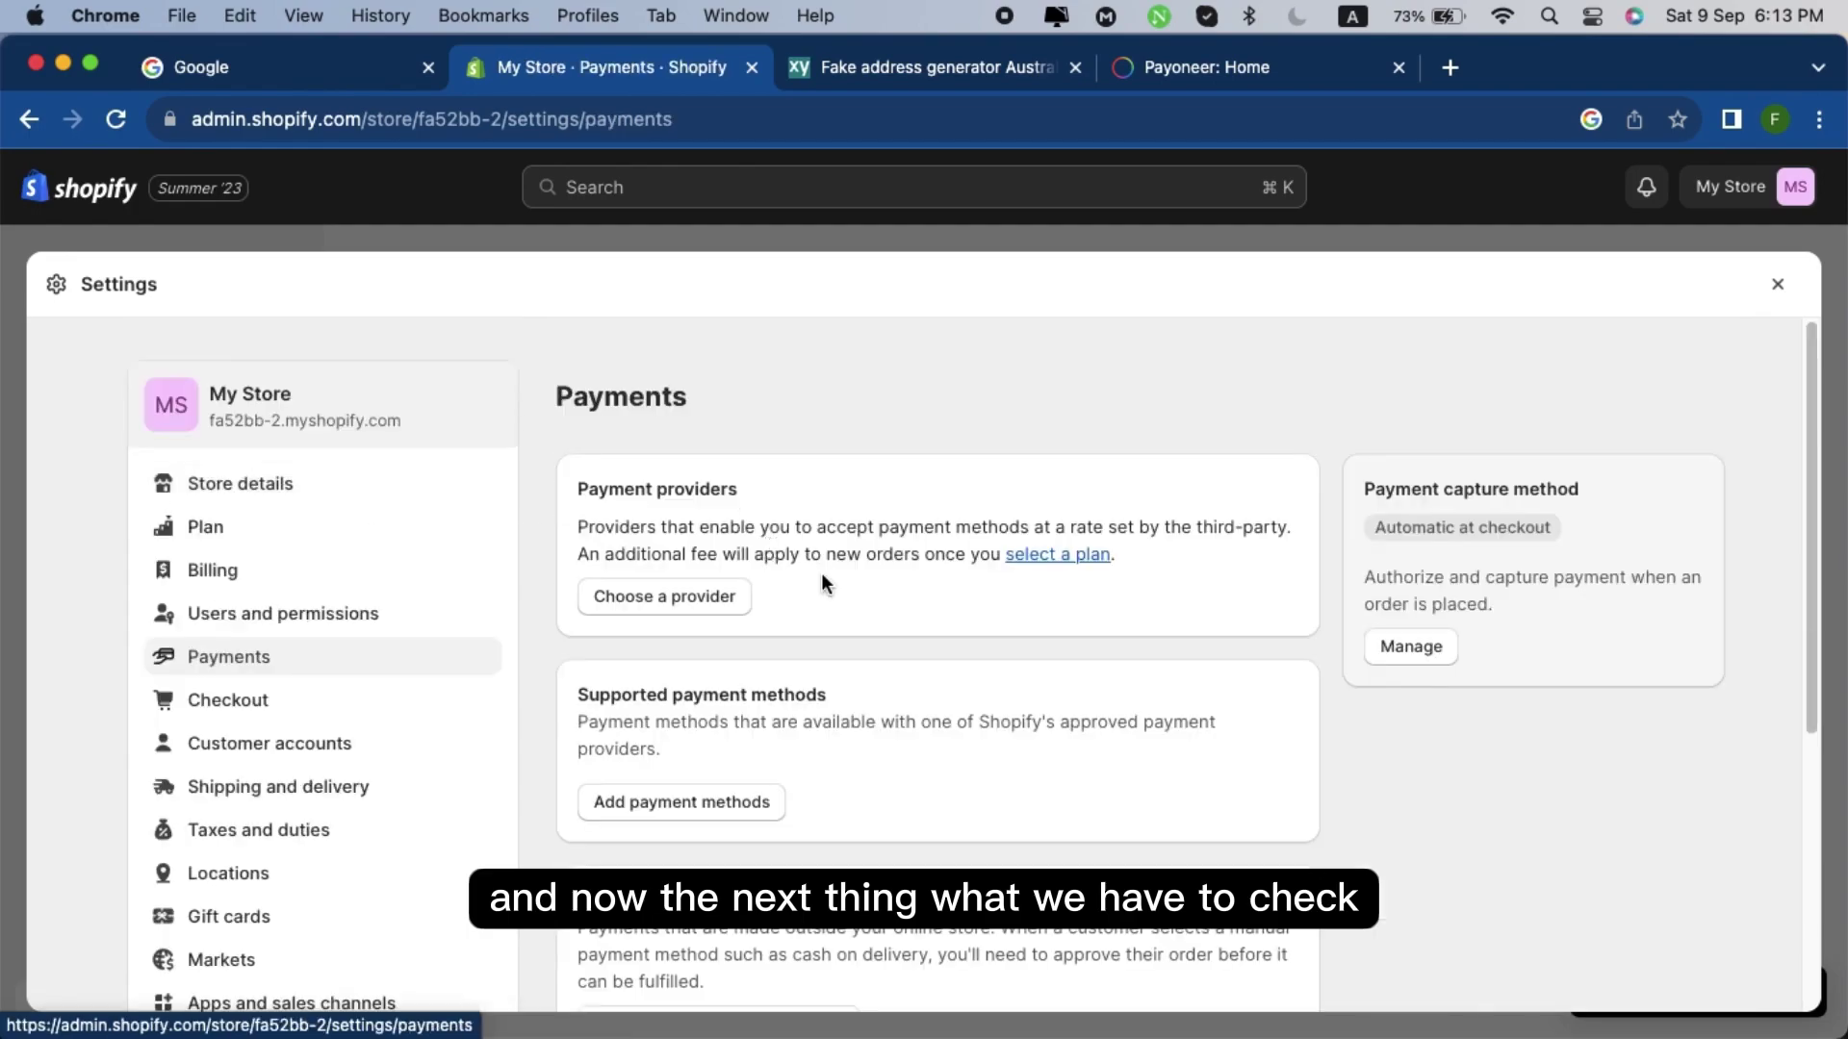
scroll(803, 639, "down", 5)
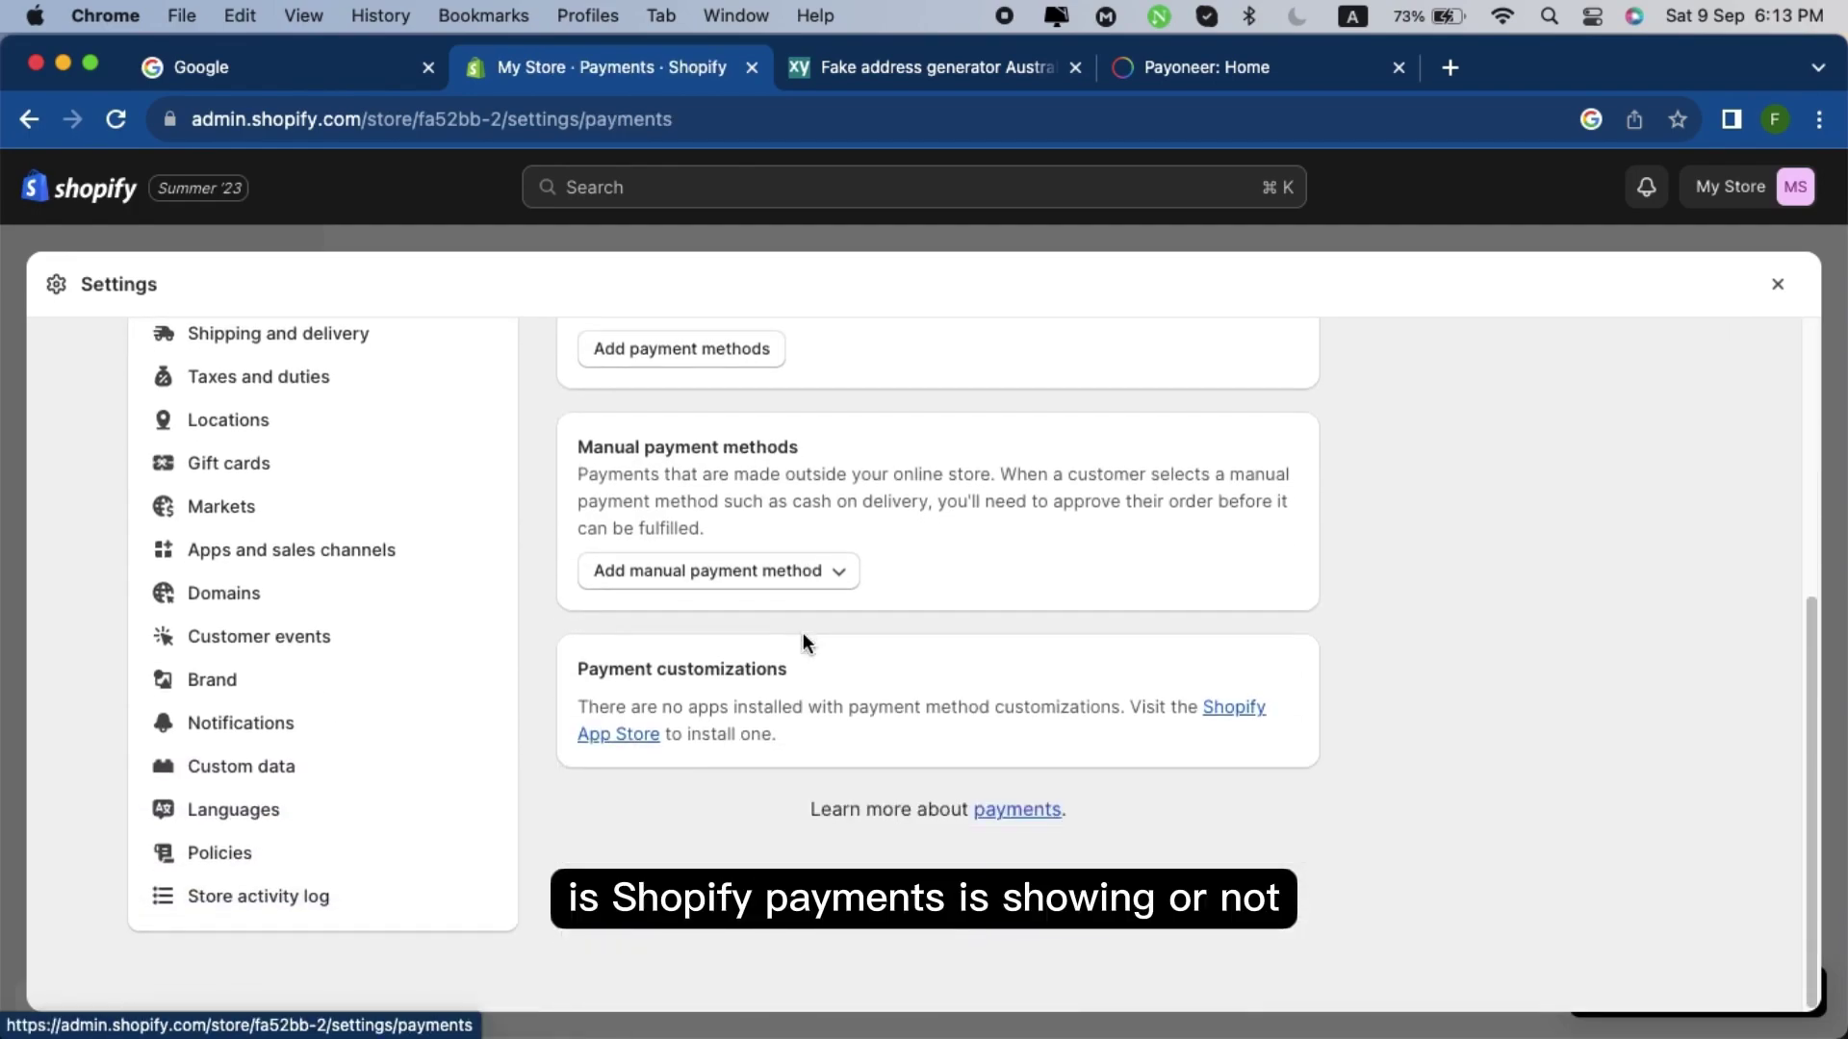
scroll(803, 644, "up", 5)
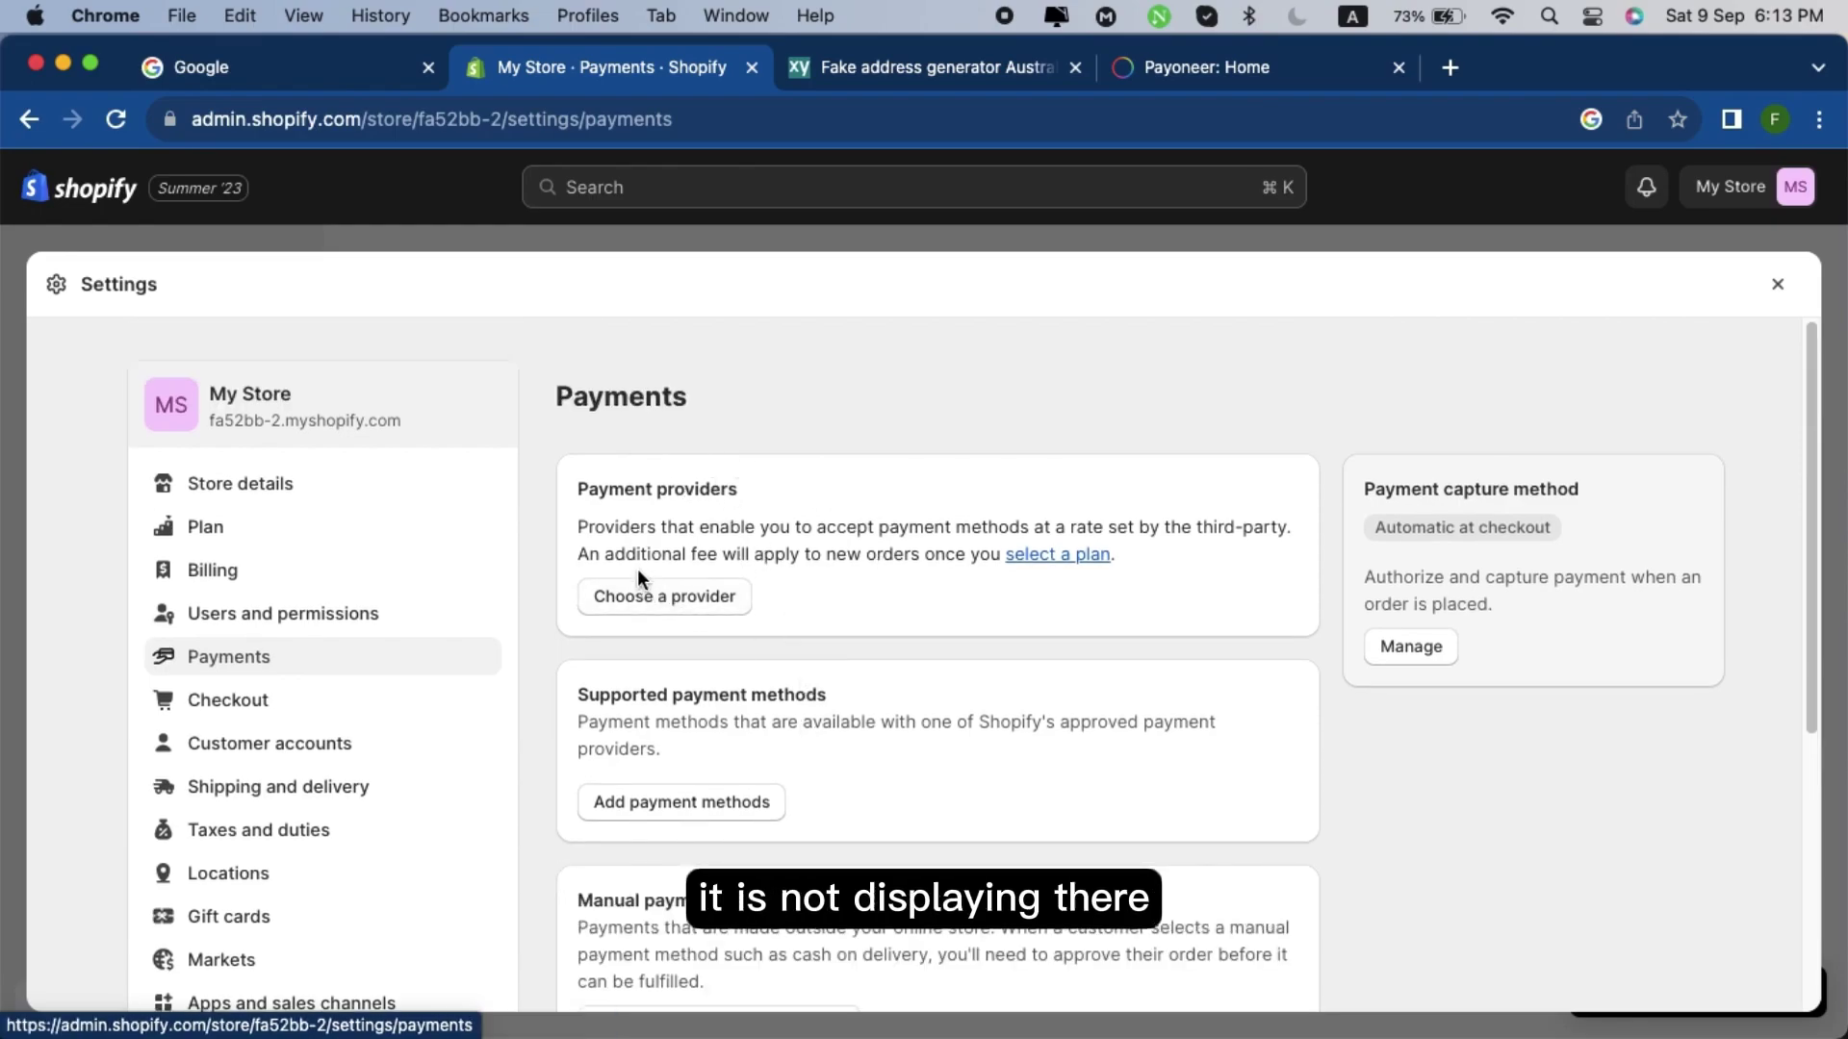
Edit the Store details billing information and switch the country from Pakistan to Australia
left_click(317, 484)
scroll(874, 473, "down", 3)
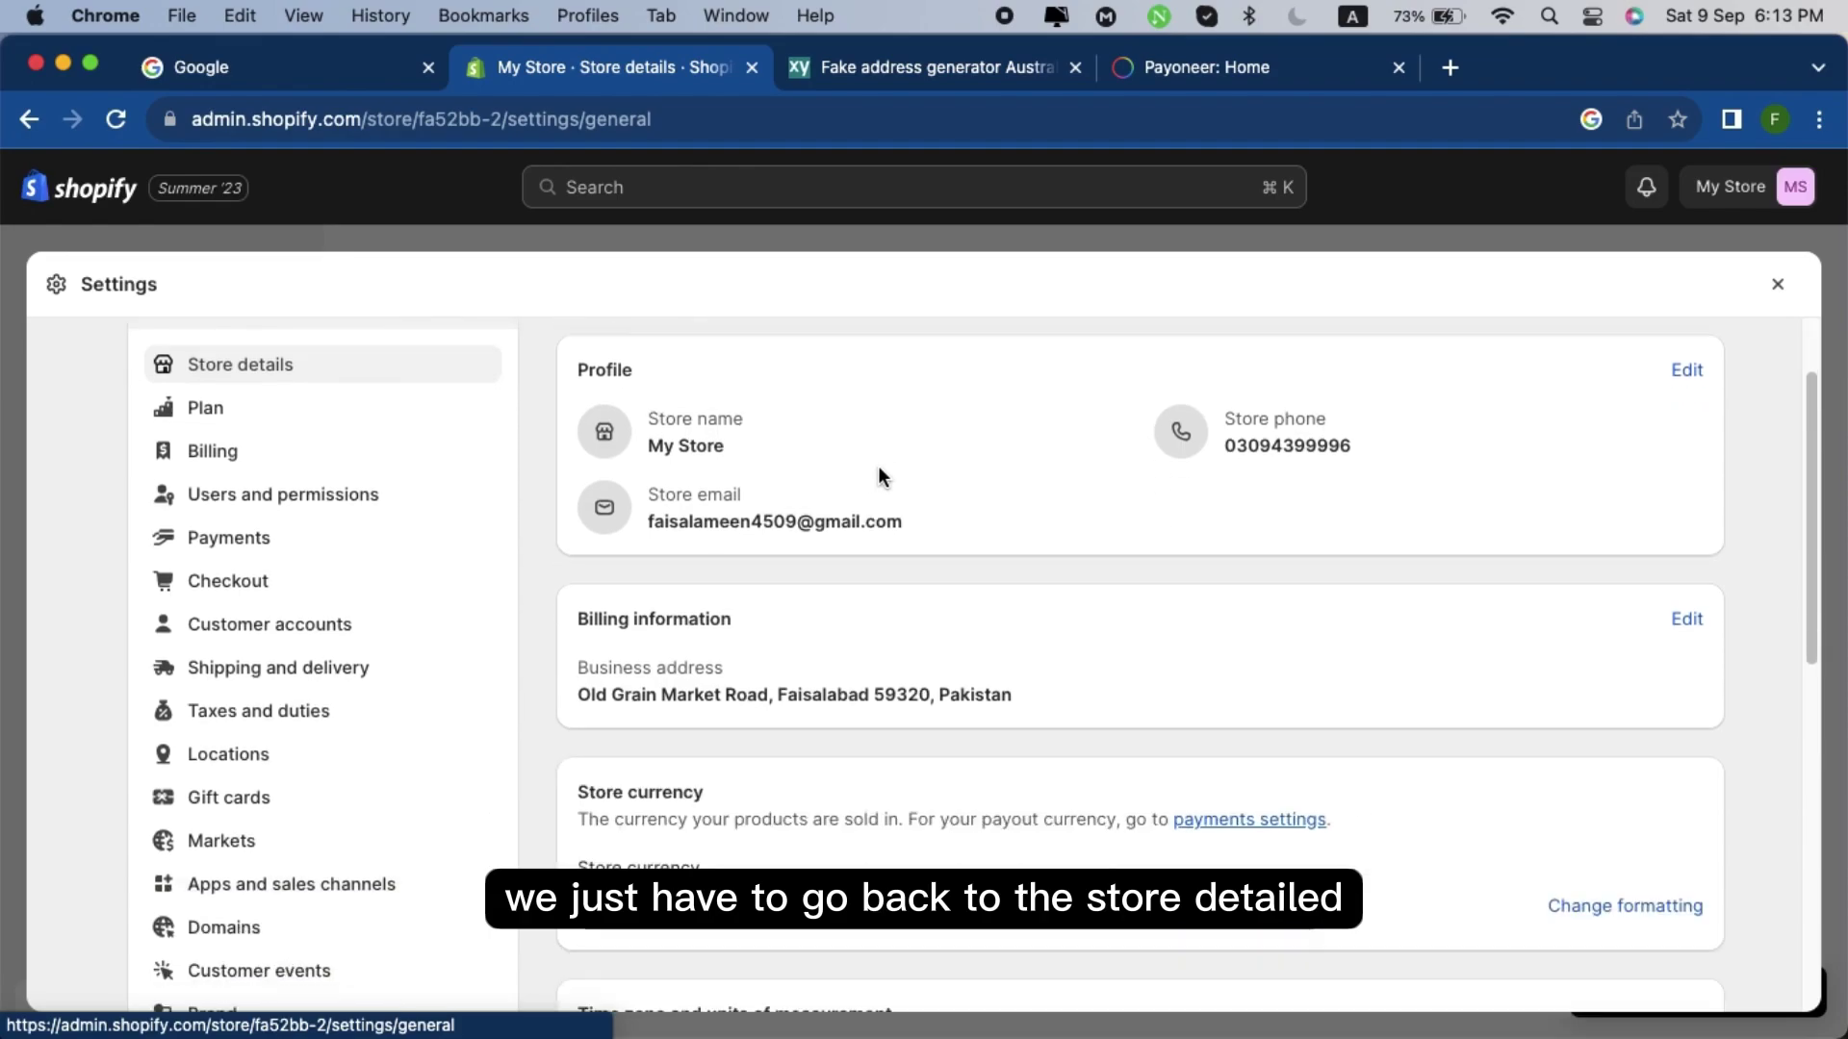
left_click(1686, 572)
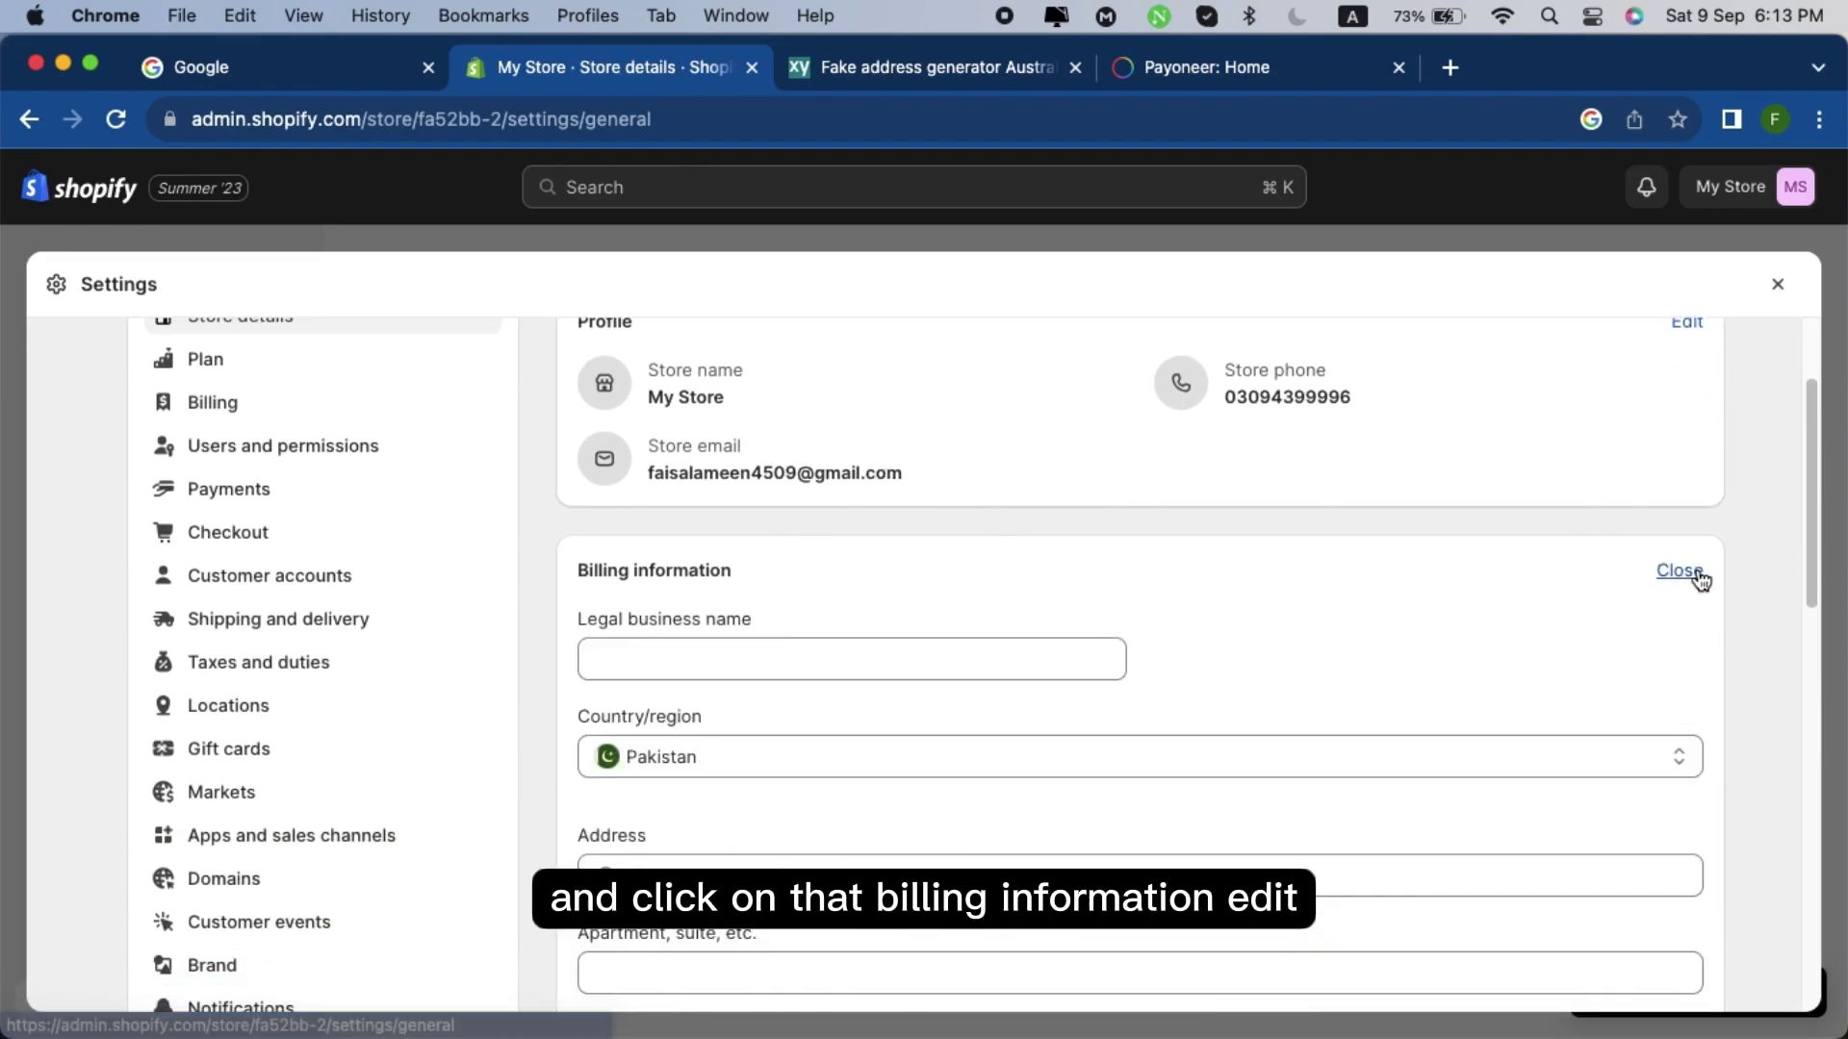
scroll(1228, 569, "down", 3)
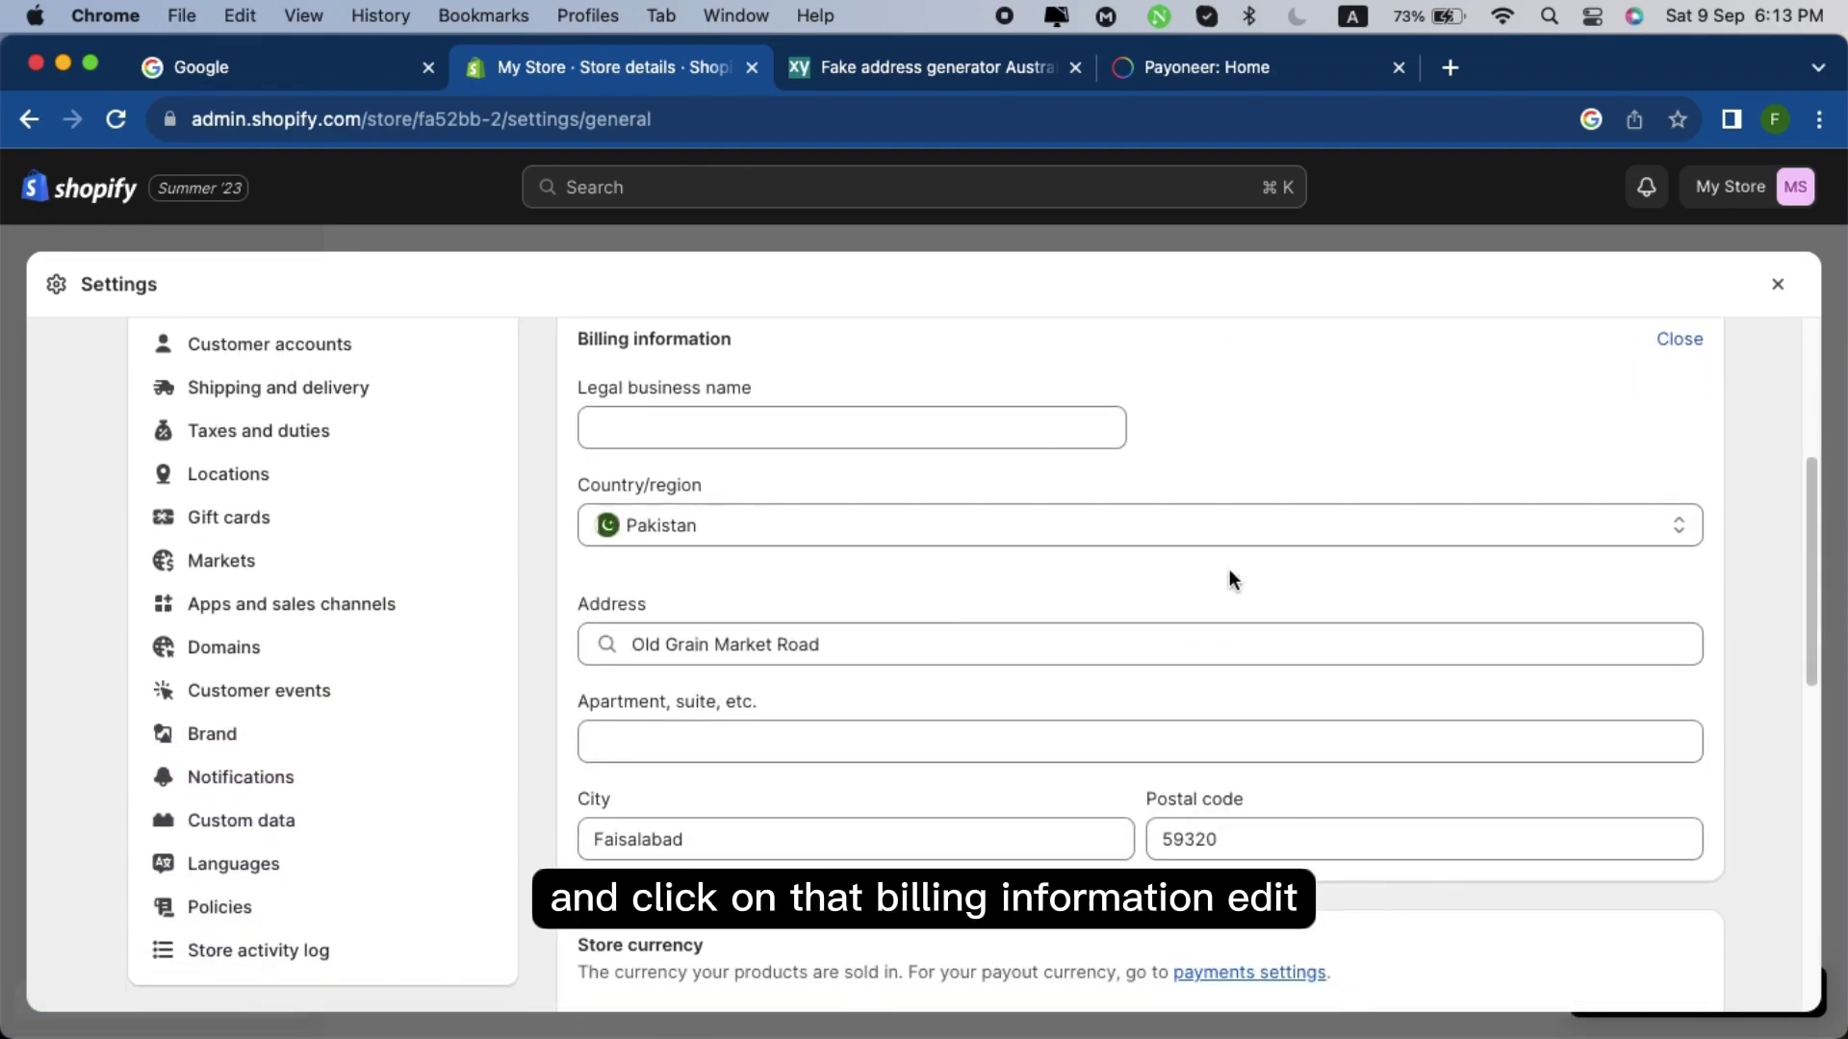
left_click(1101, 522)
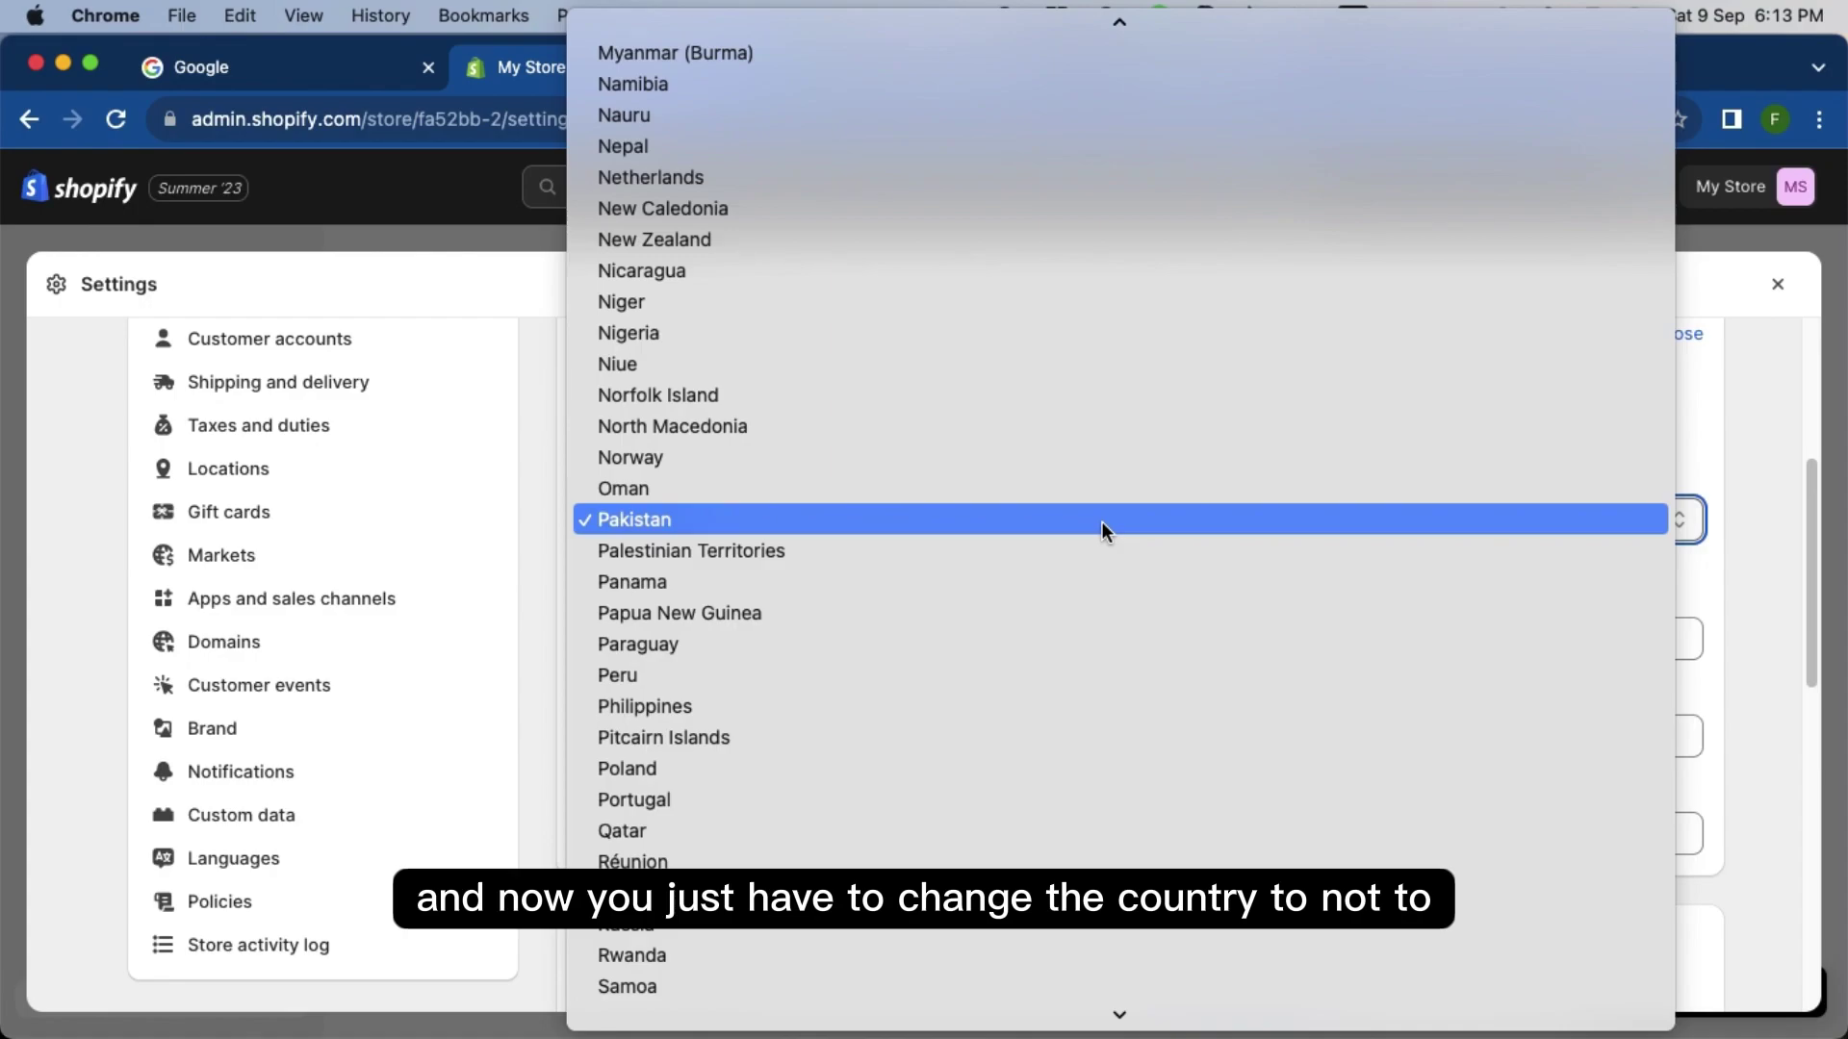
type("au")
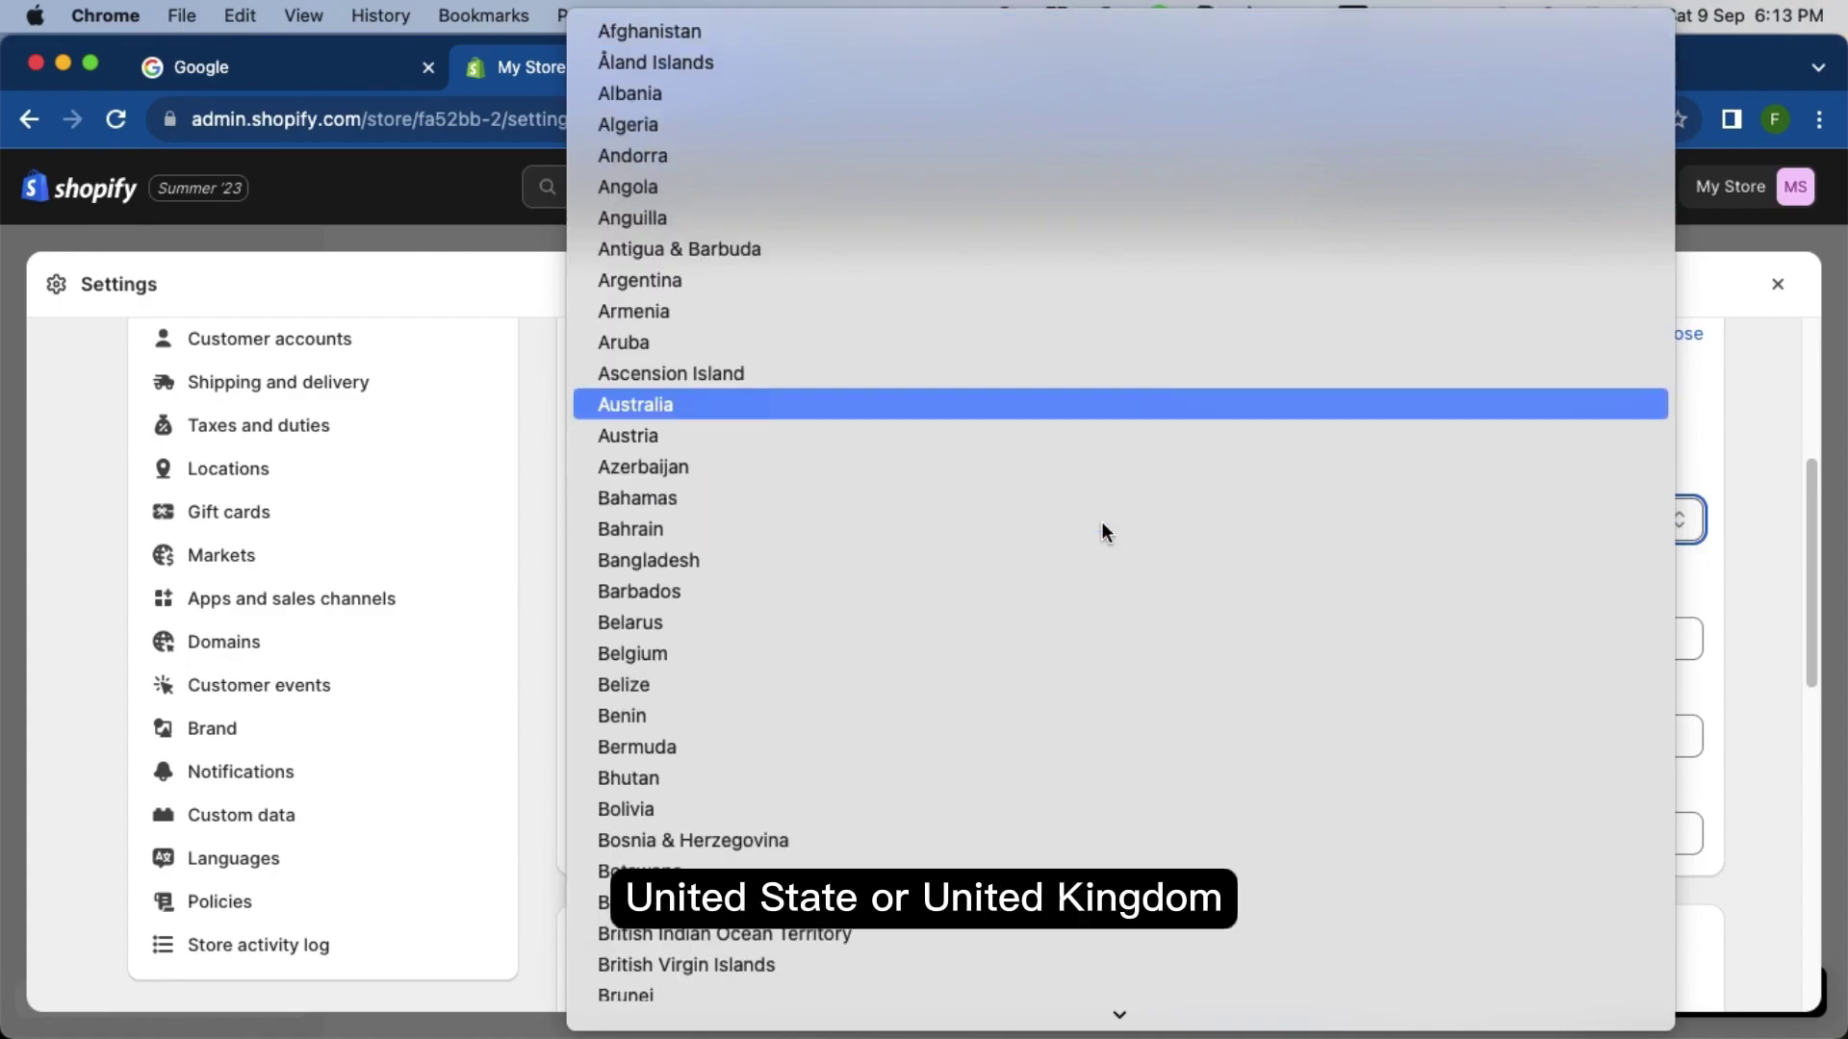
key("Return")
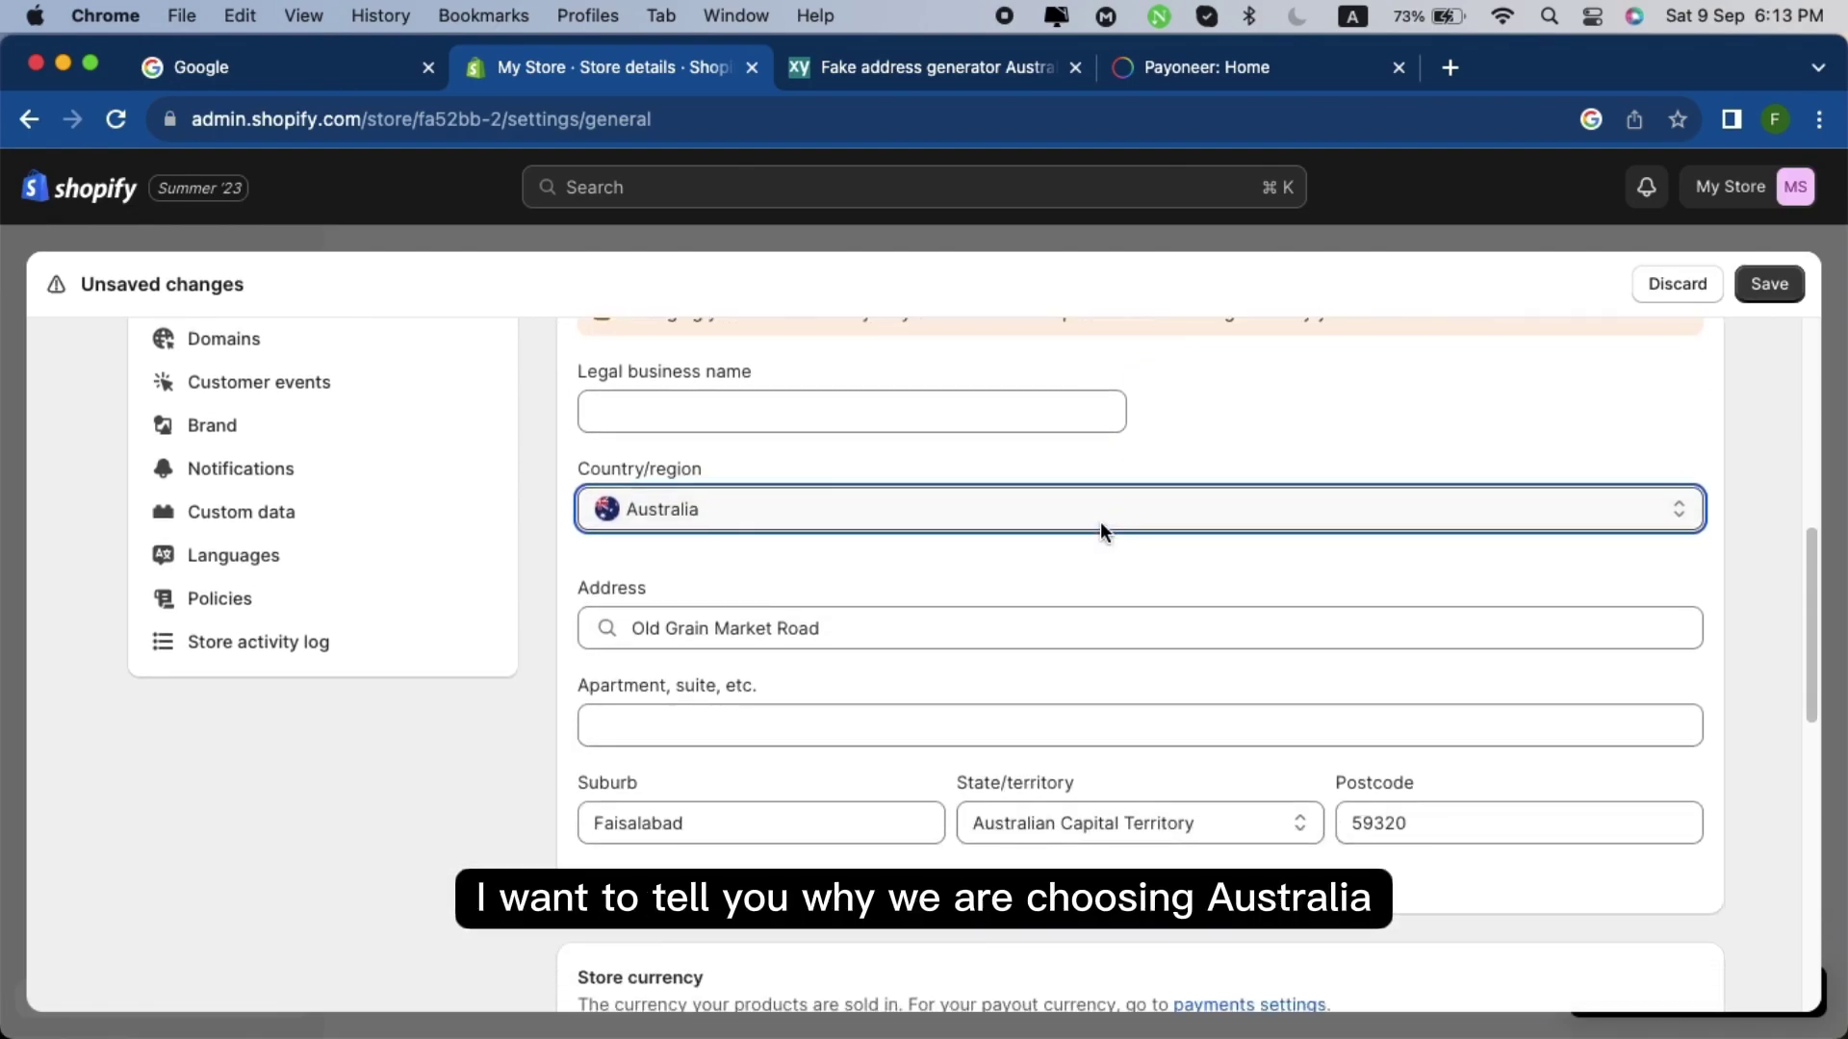
left_click_drag(657, 592, 573, 592)
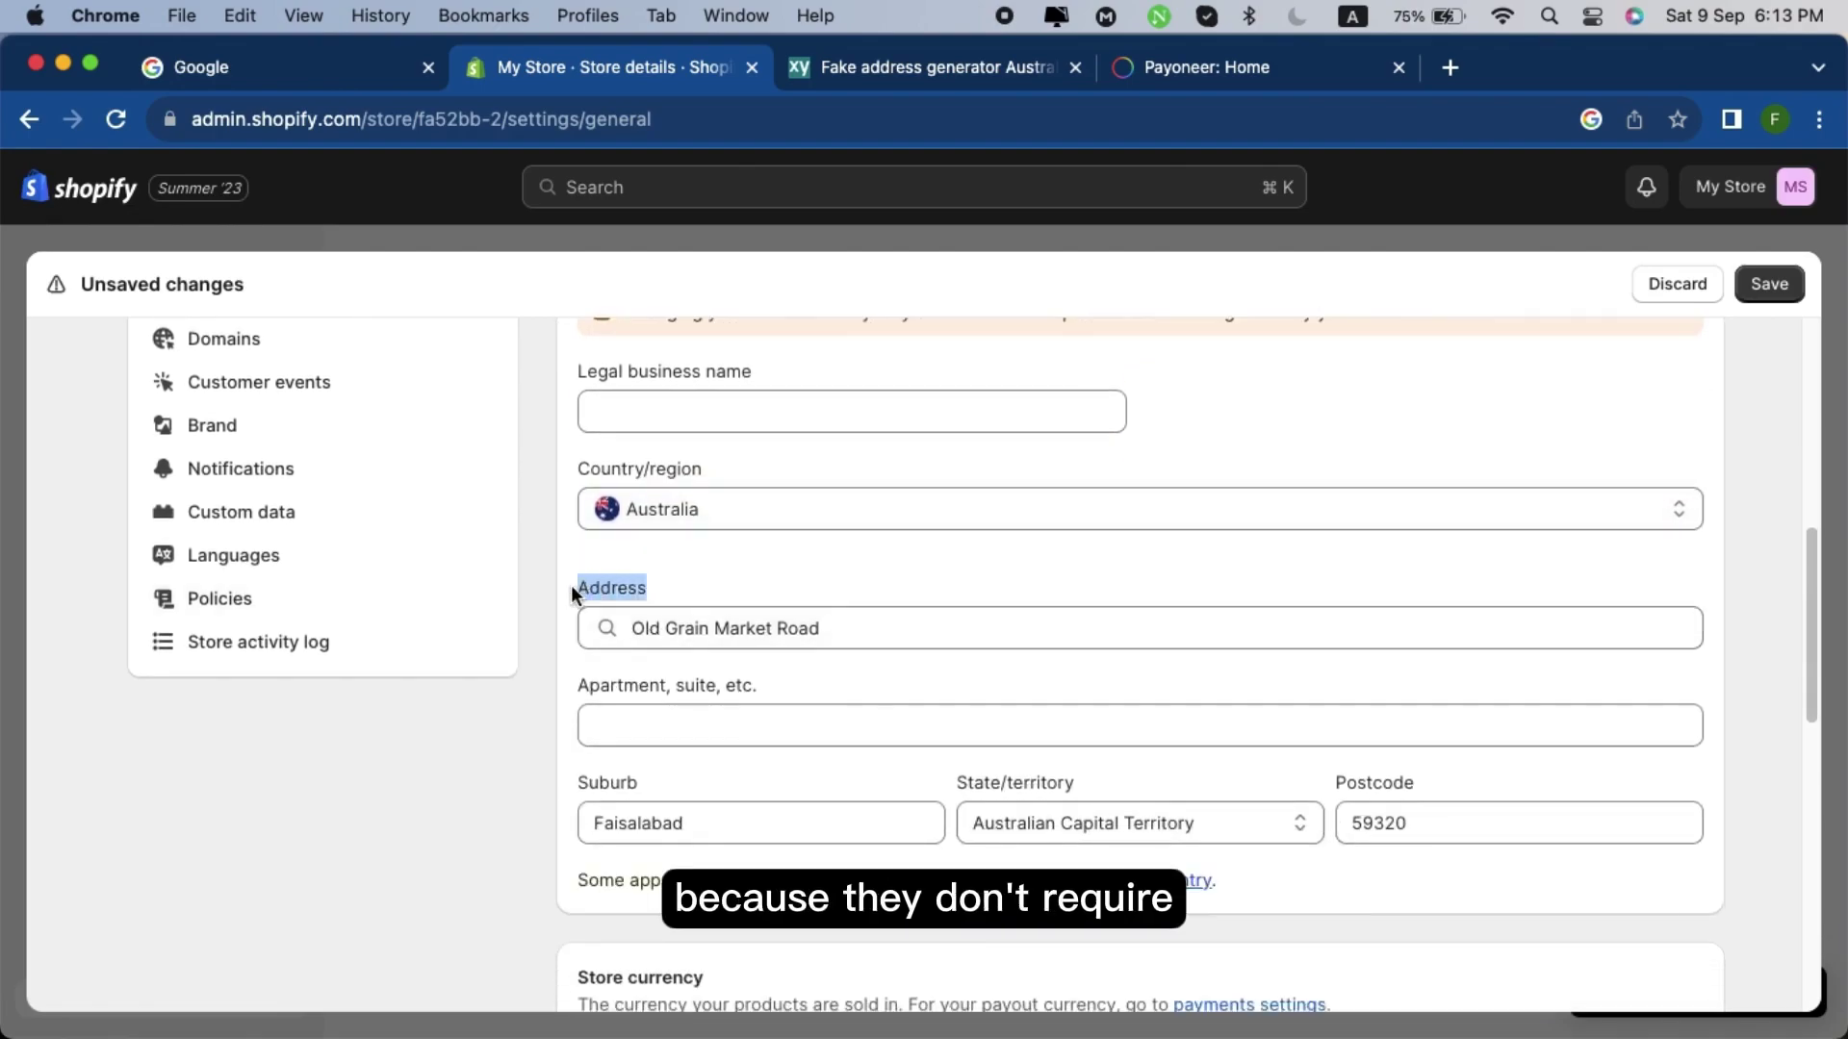
Select the generated Sydney street address on Fakexy's Australia address generator page
left_click(685, 587)
left_click(895, 53)
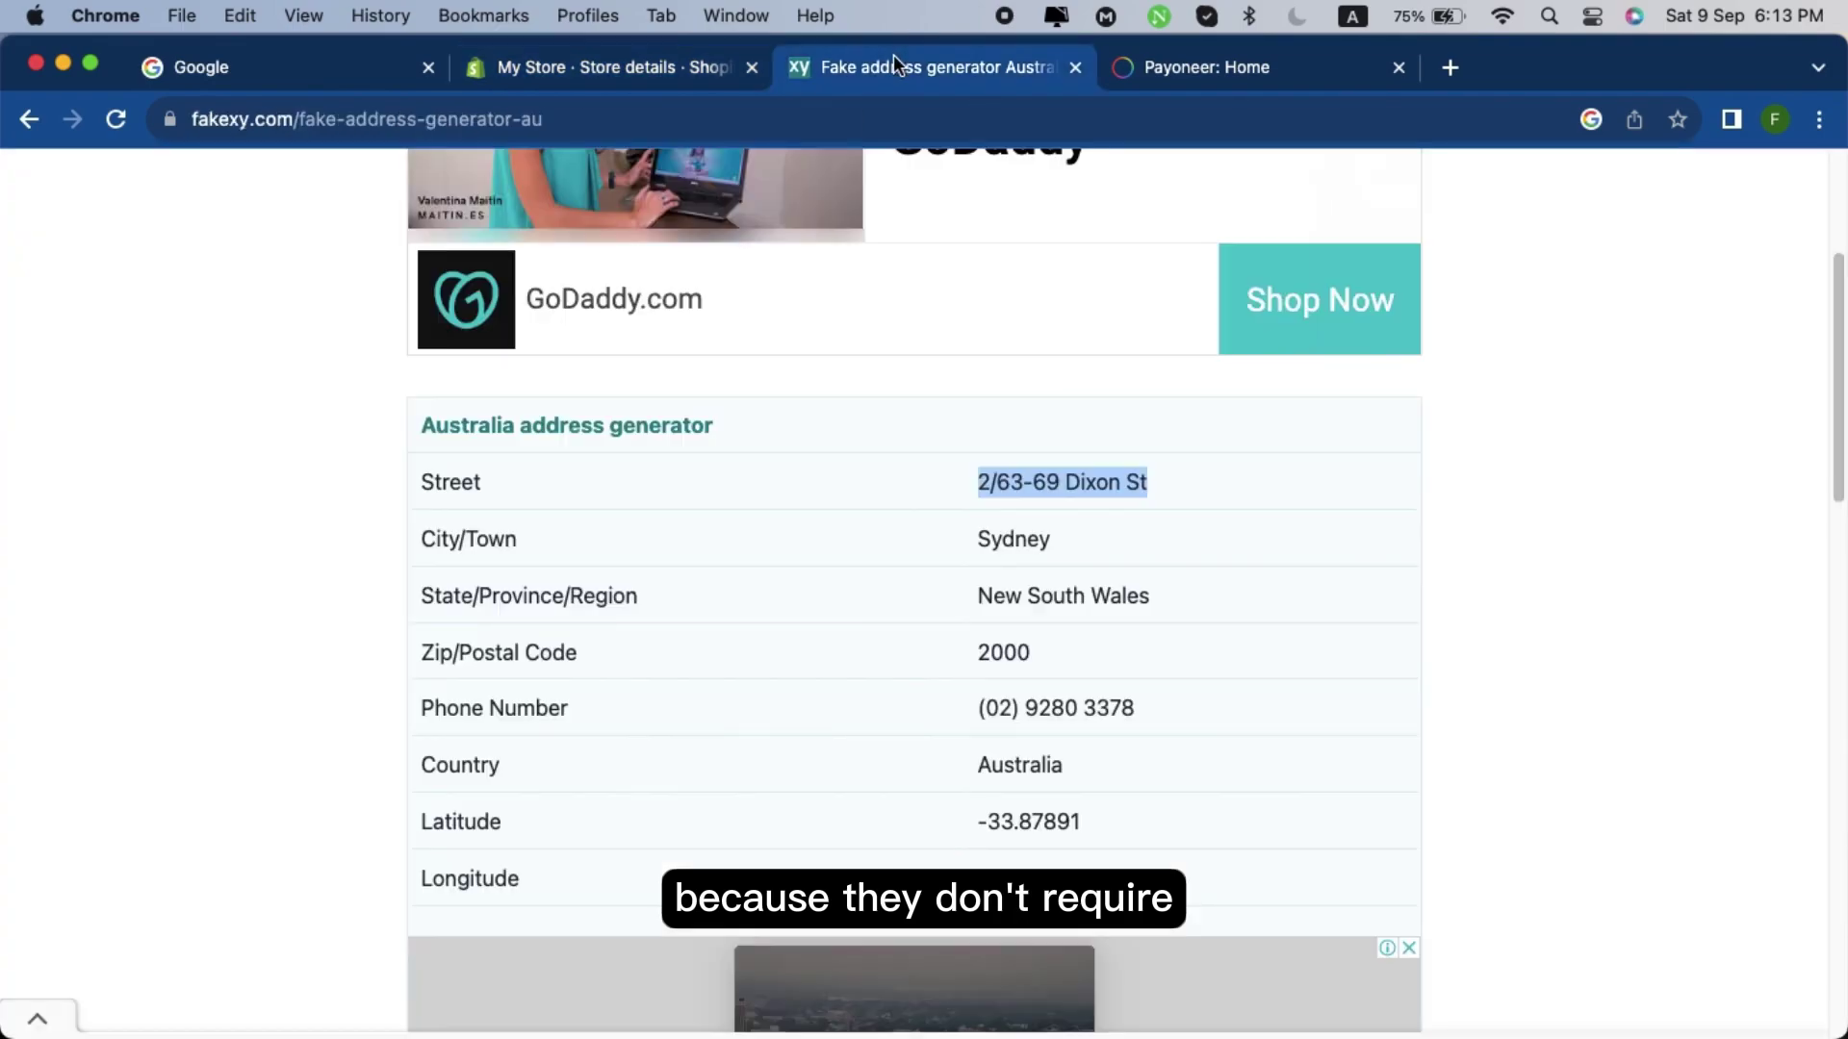
left_click_drag(693, 116, 186, 114)
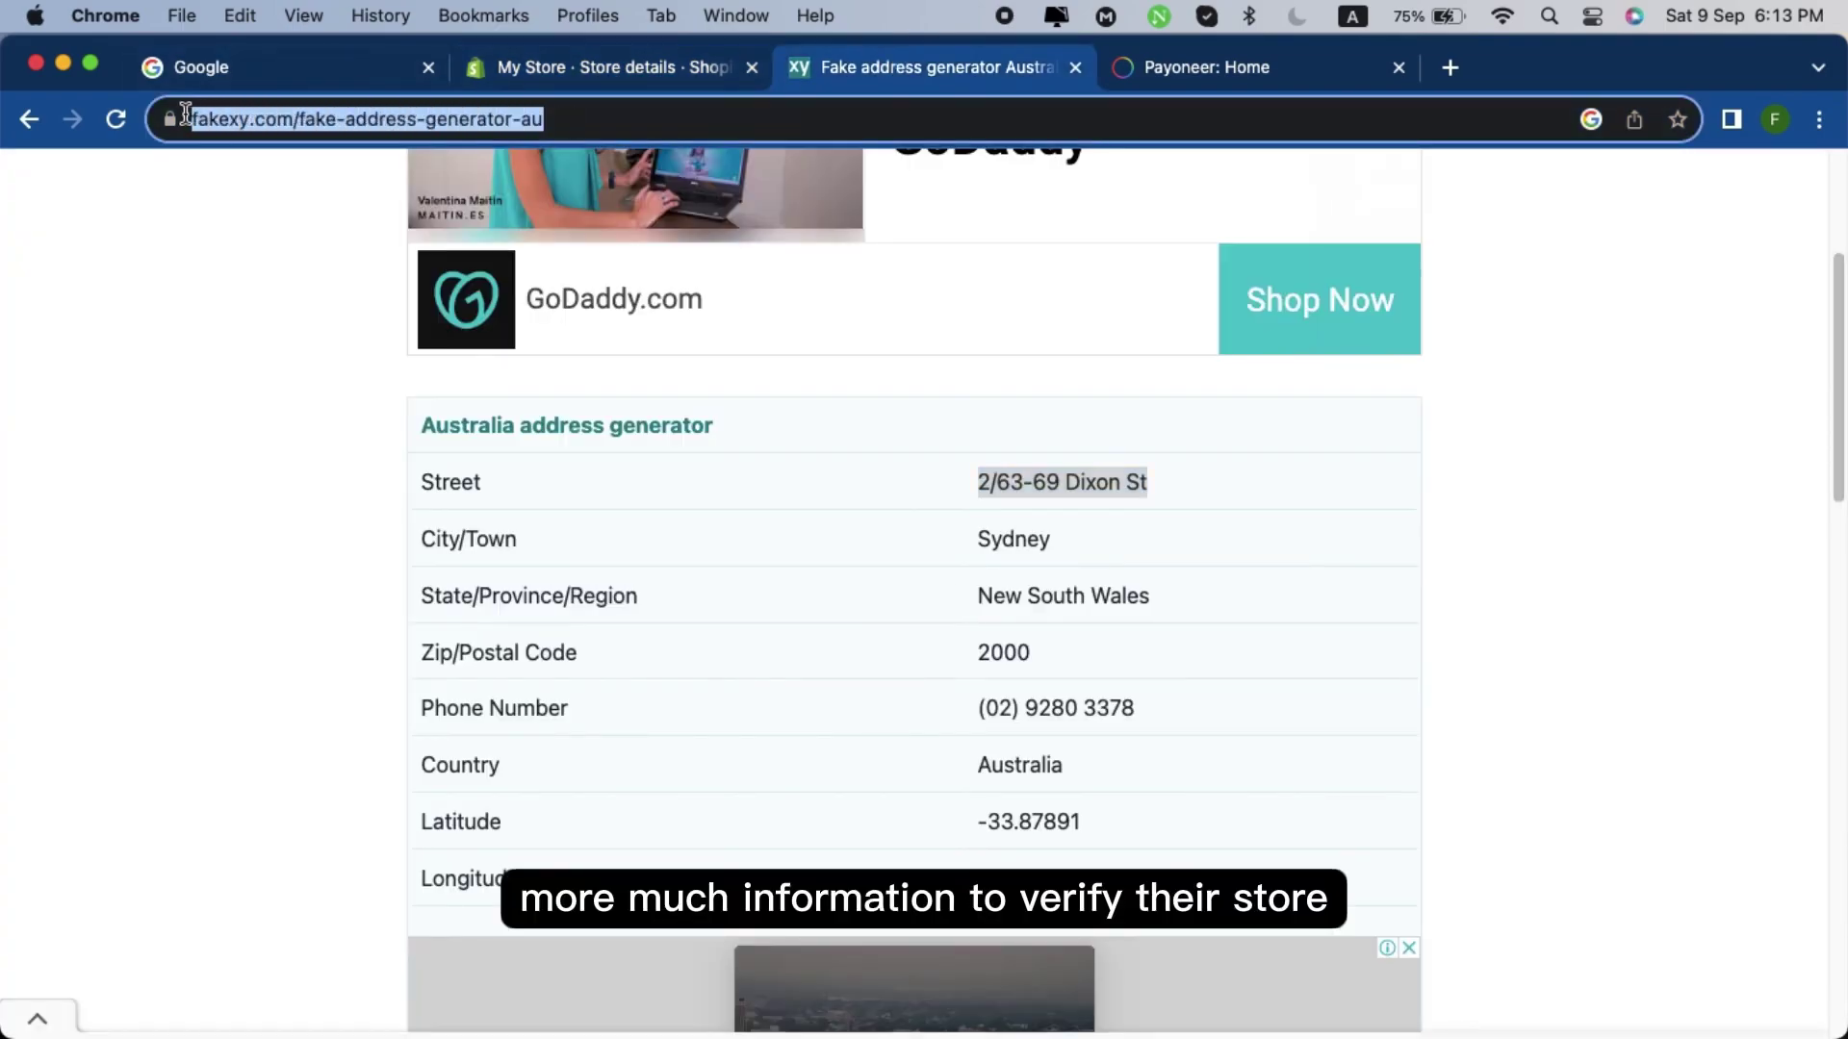
left_click(248, 310)
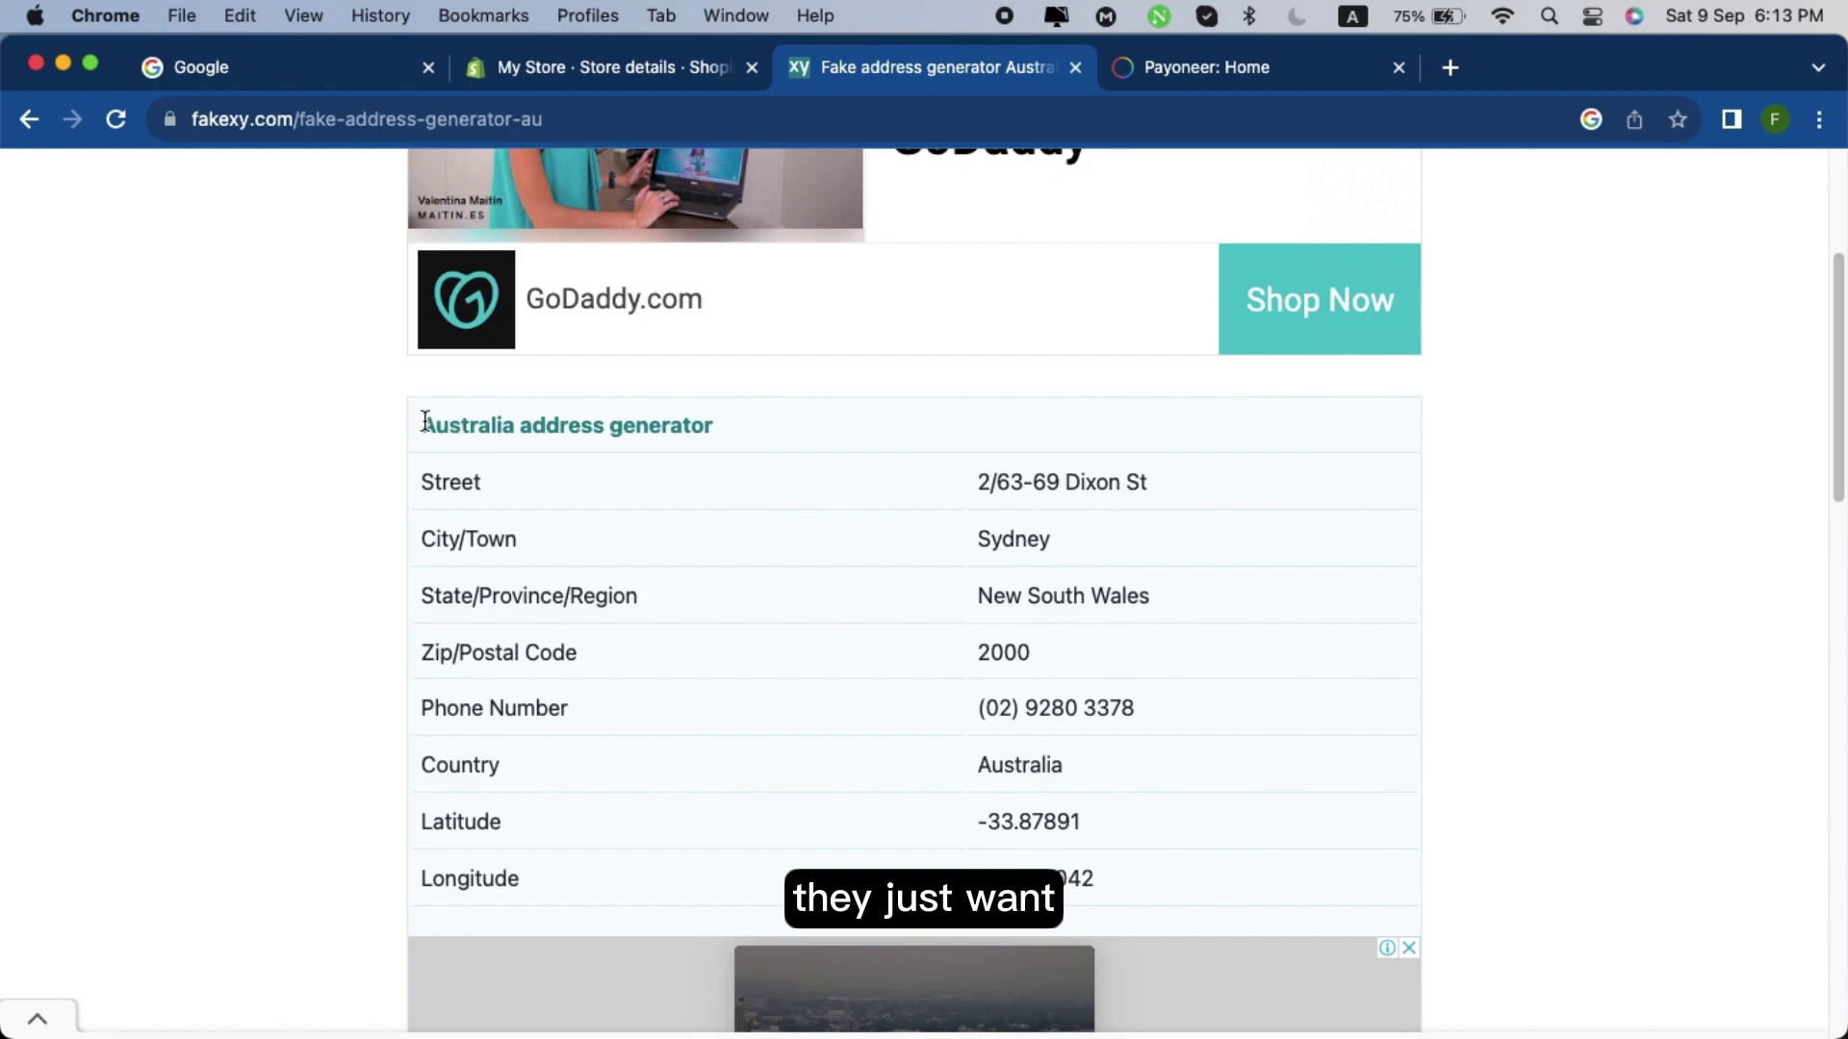
left_click_drag(423, 423, 766, 436)
left_click(830, 422)
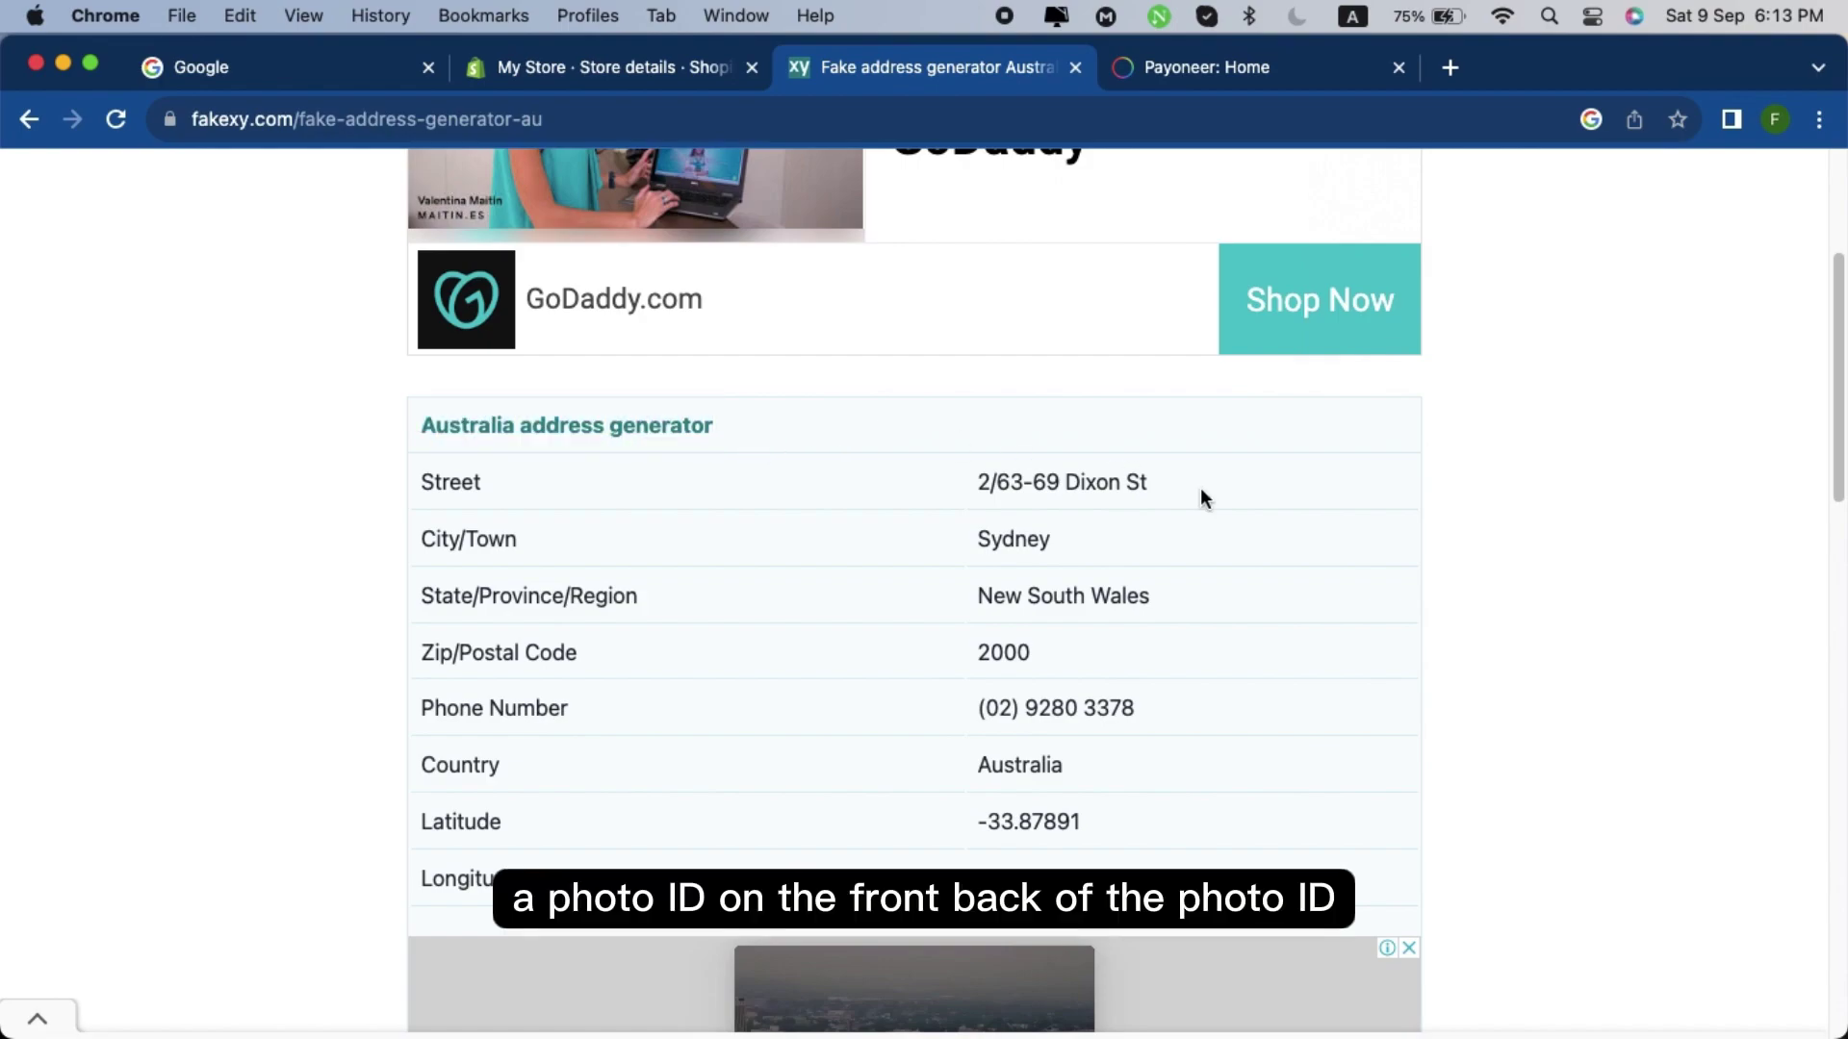
left_click_drag(1174, 484, 965, 485)
key("super+c")
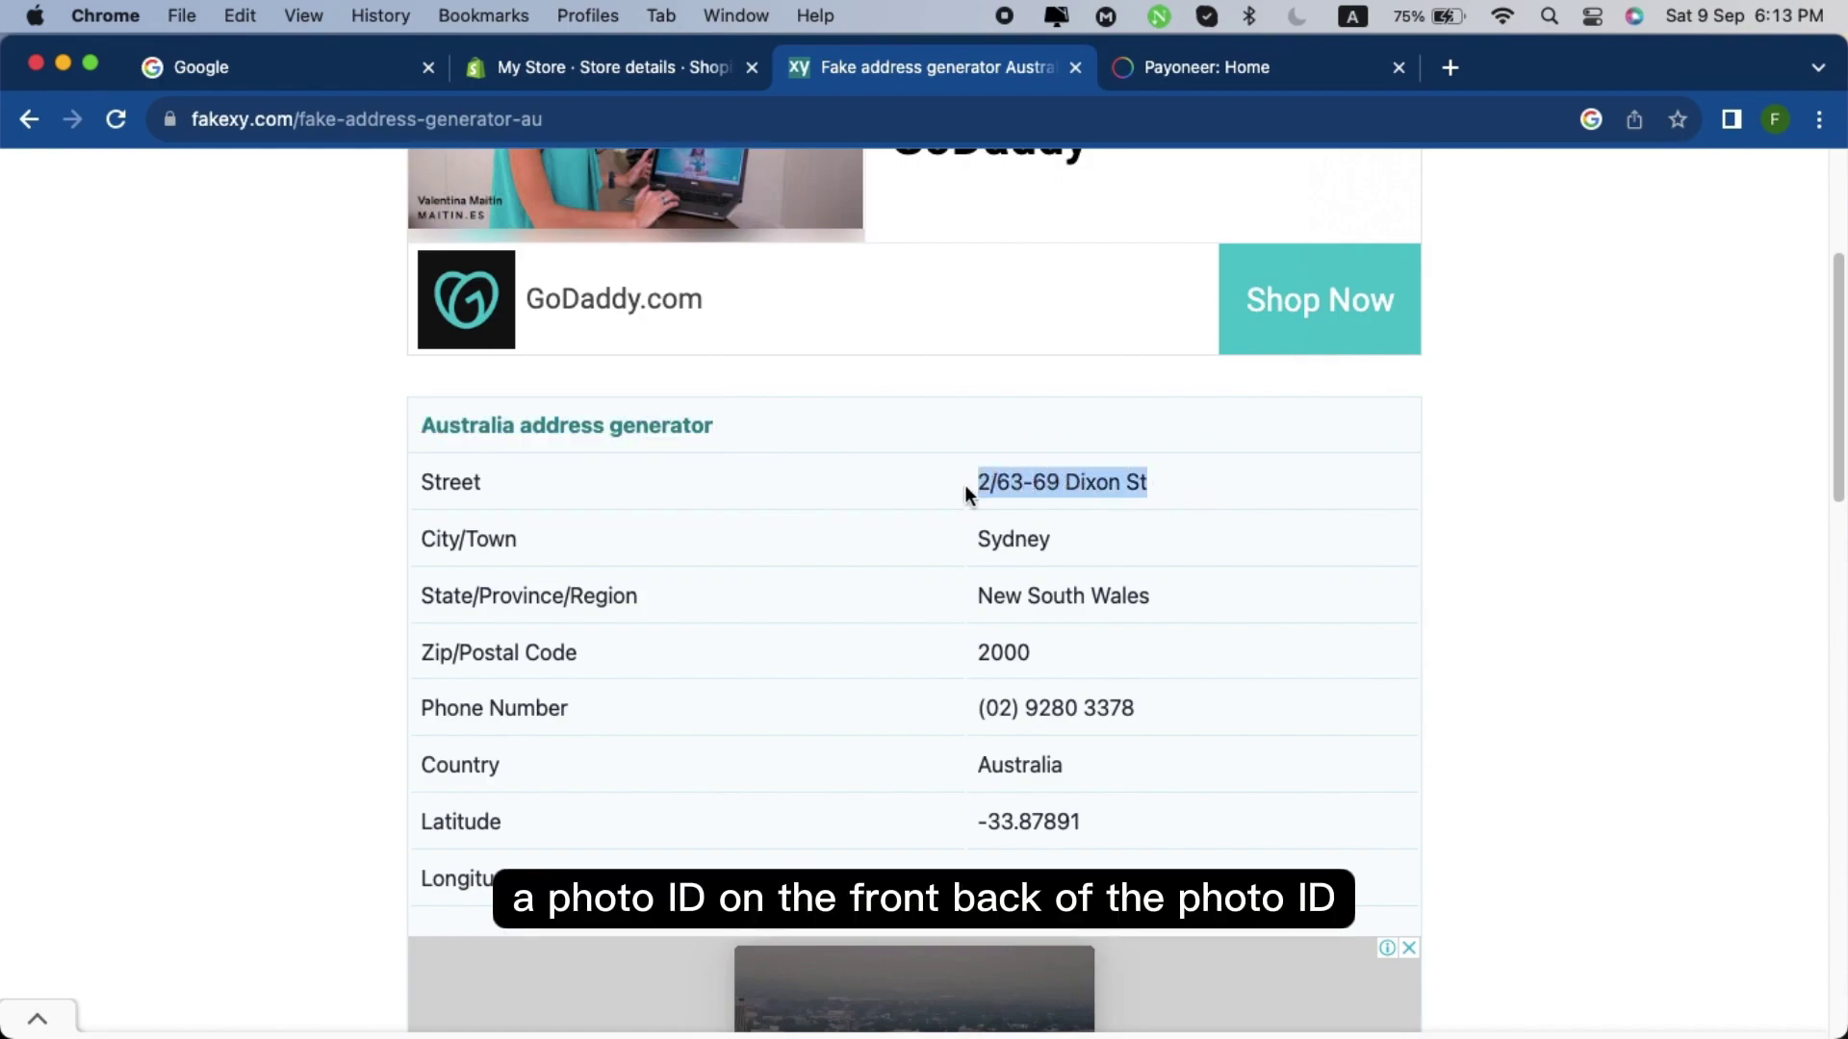
Replace the billing street with the copied Australian address, accept the first suggestion, and save
left_click(645, 59)
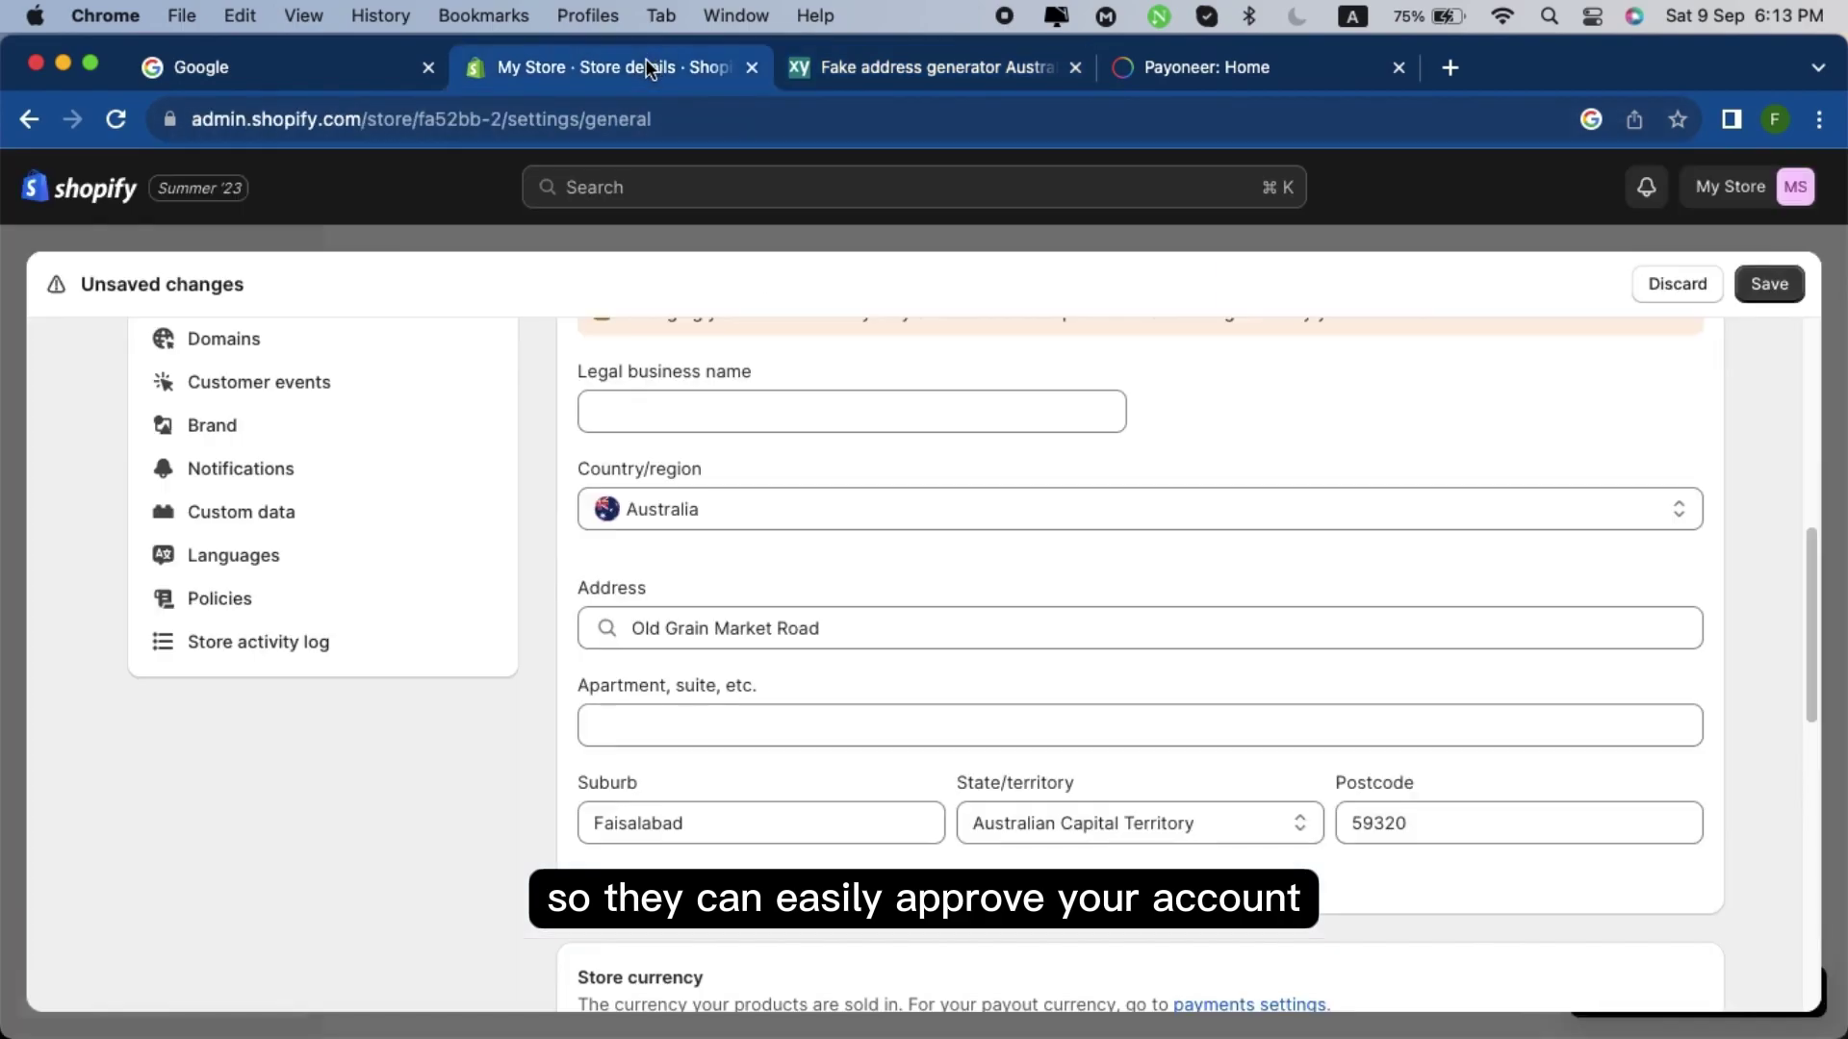
triple_click(828, 630)
key("super+v")
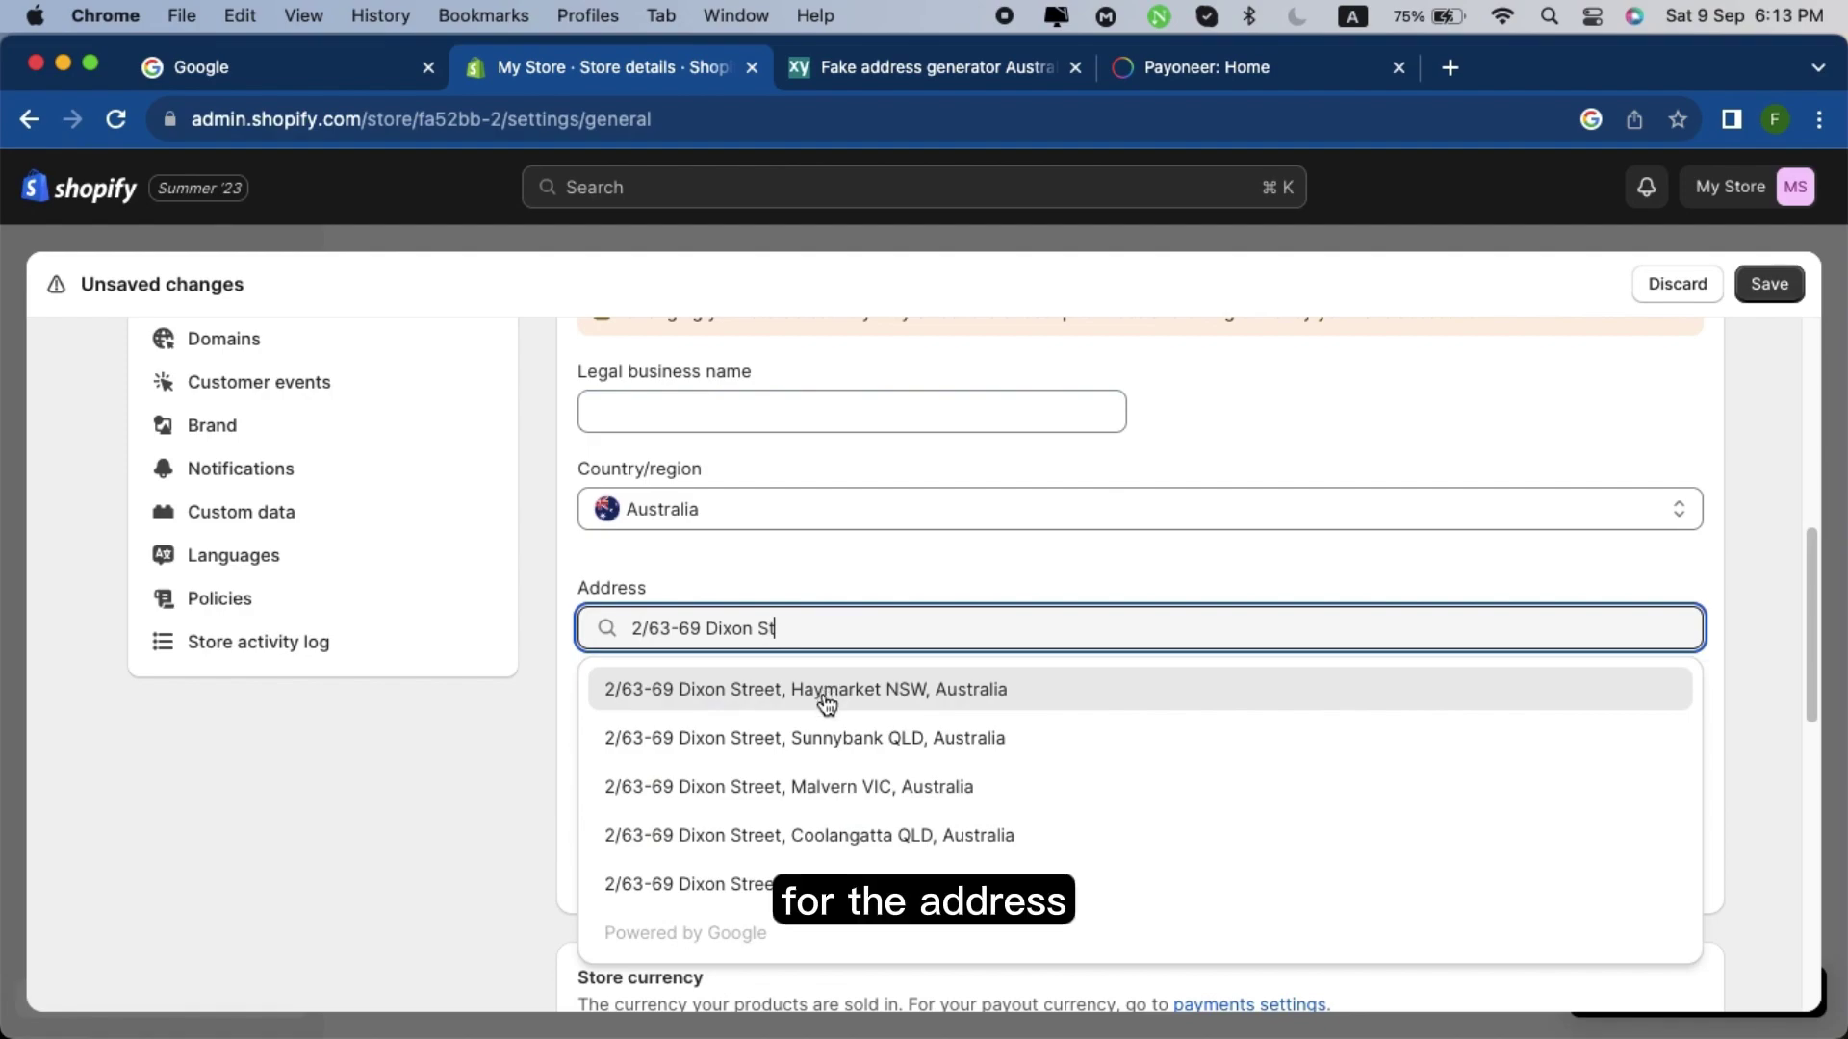
left_click(825, 703)
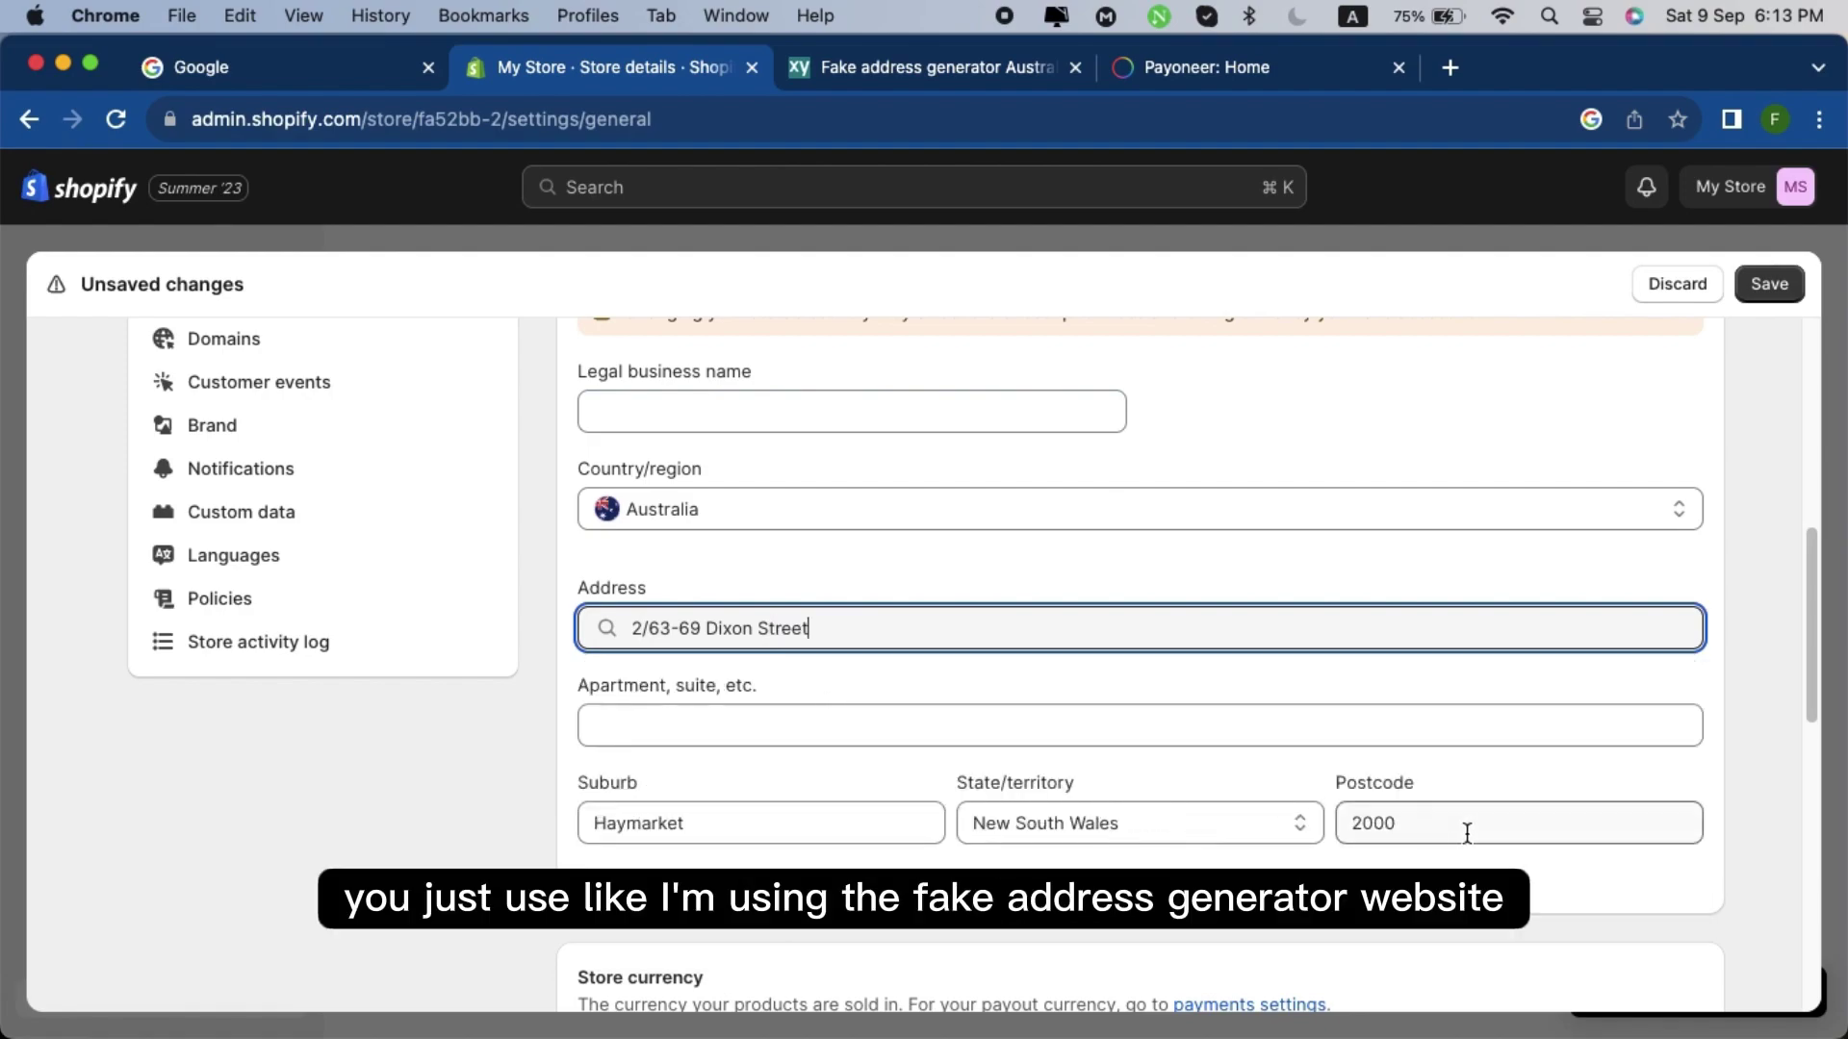
left_click(1765, 283)
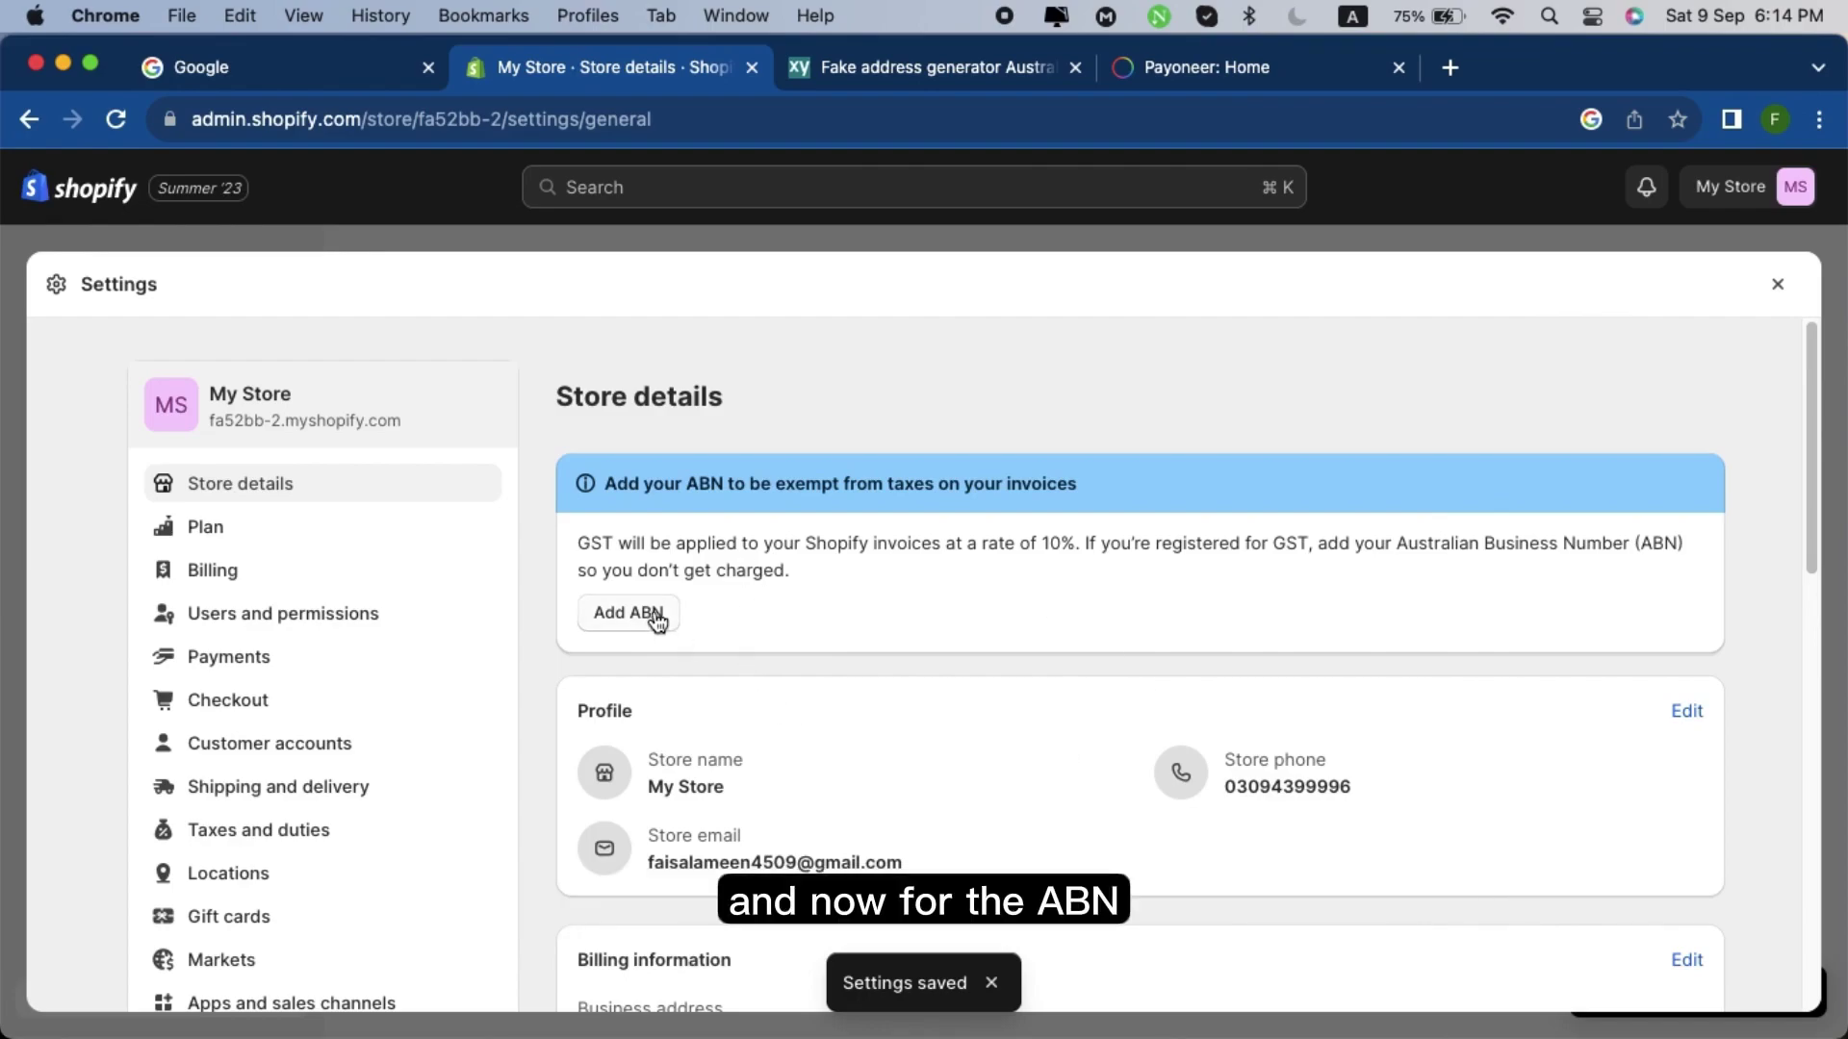
left_click_drag(794, 569, 560, 529)
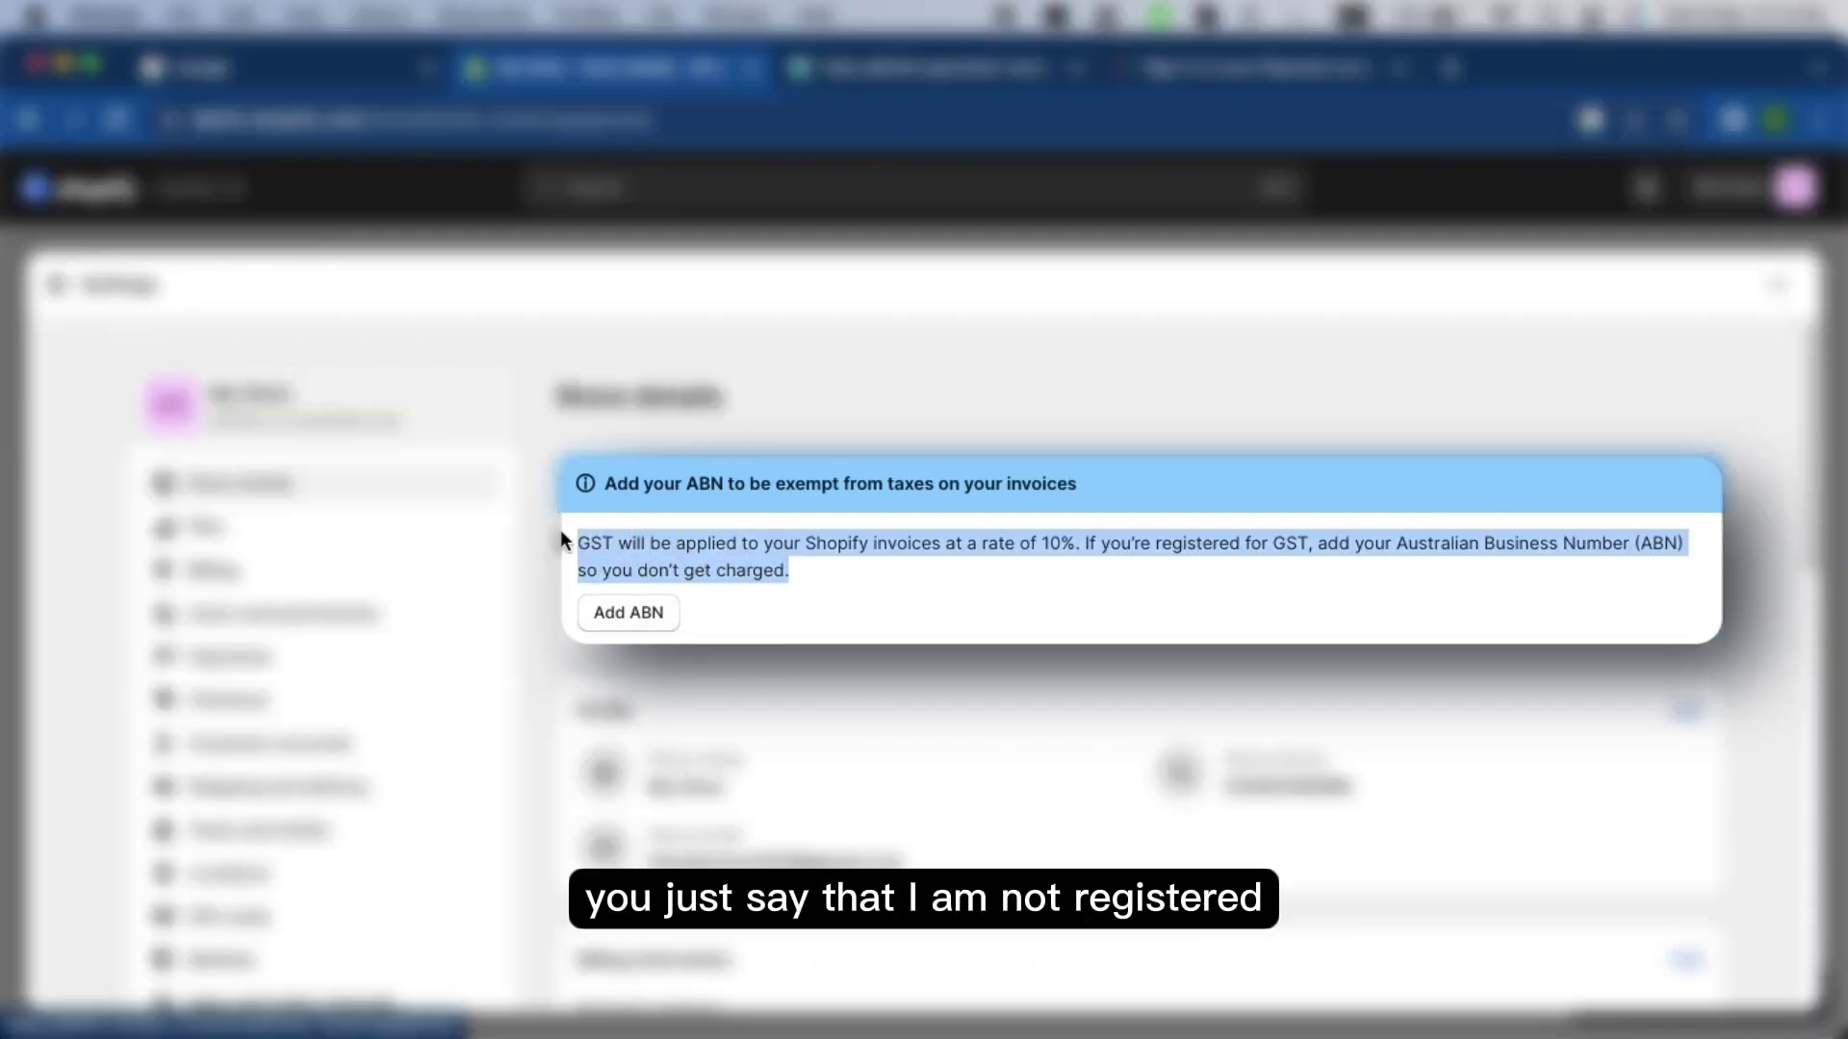
Open the Payments settings and review the Shopify Payments card and its four benefits
left_click(863, 603)
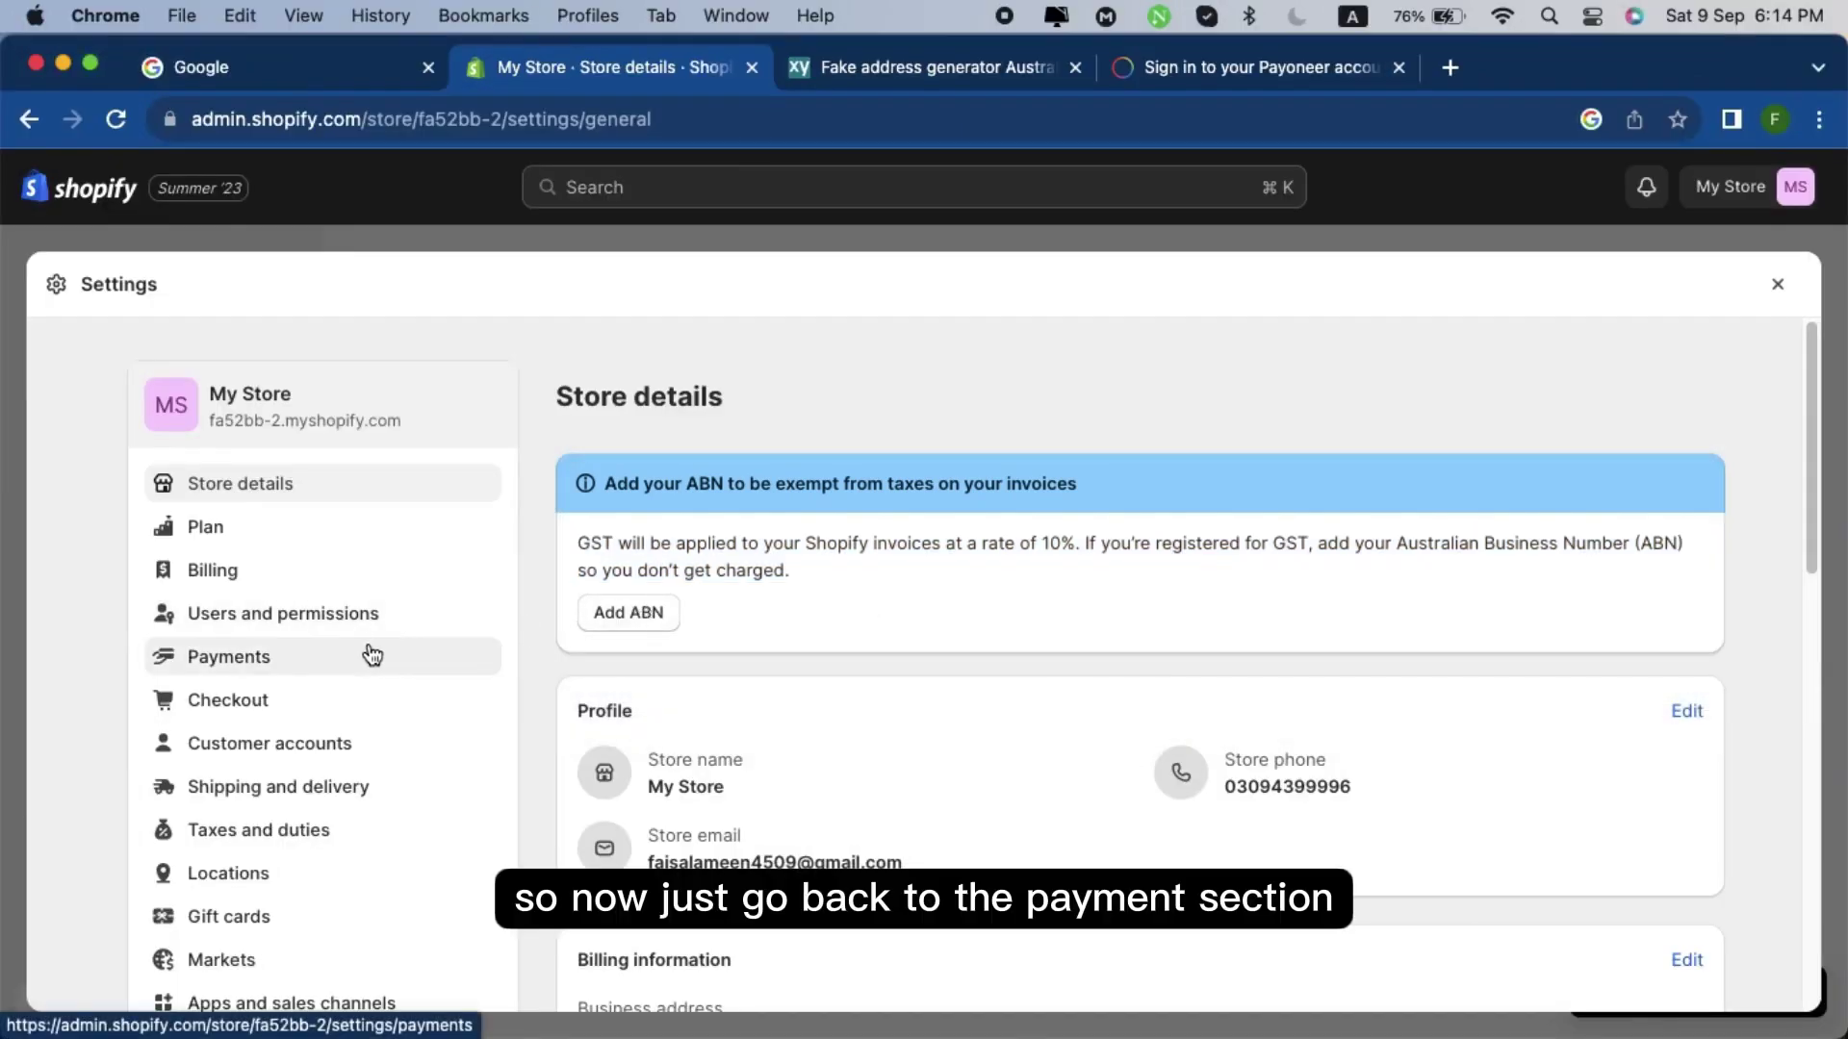
left_click(343, 670)
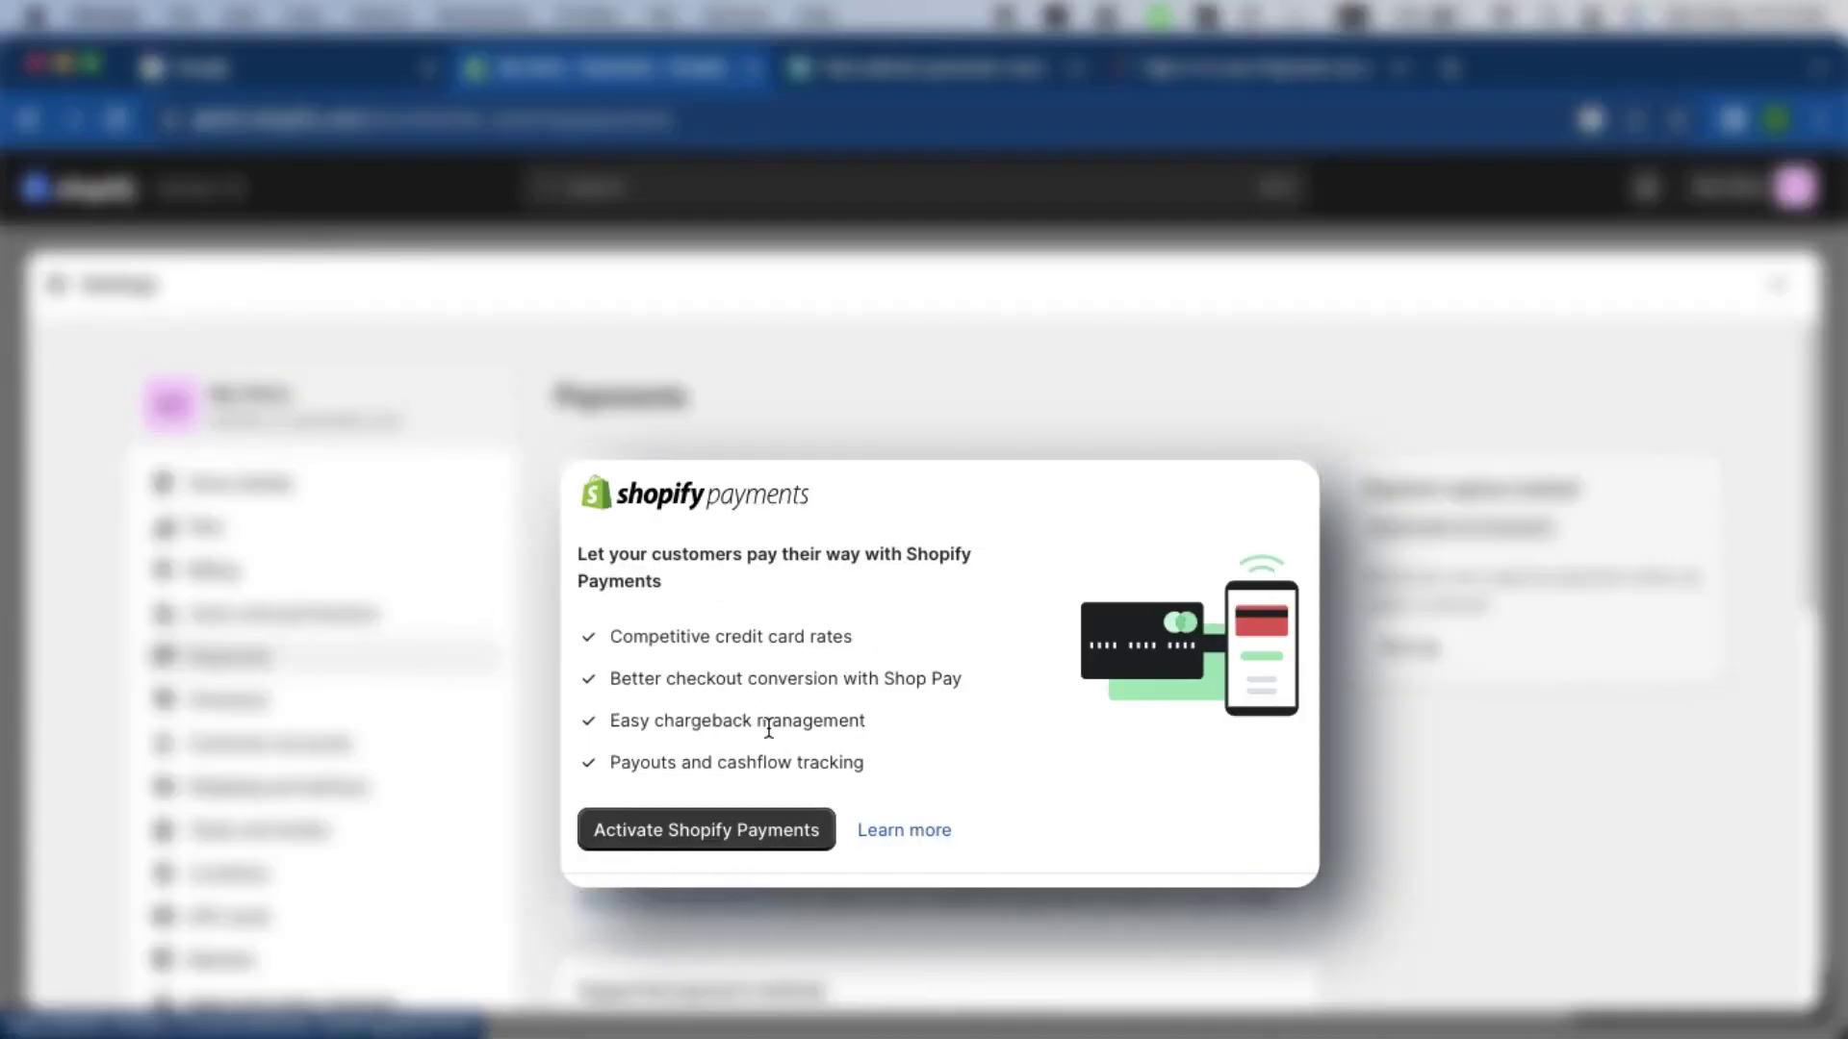
left_click_drag(880, 765, 592, 641)
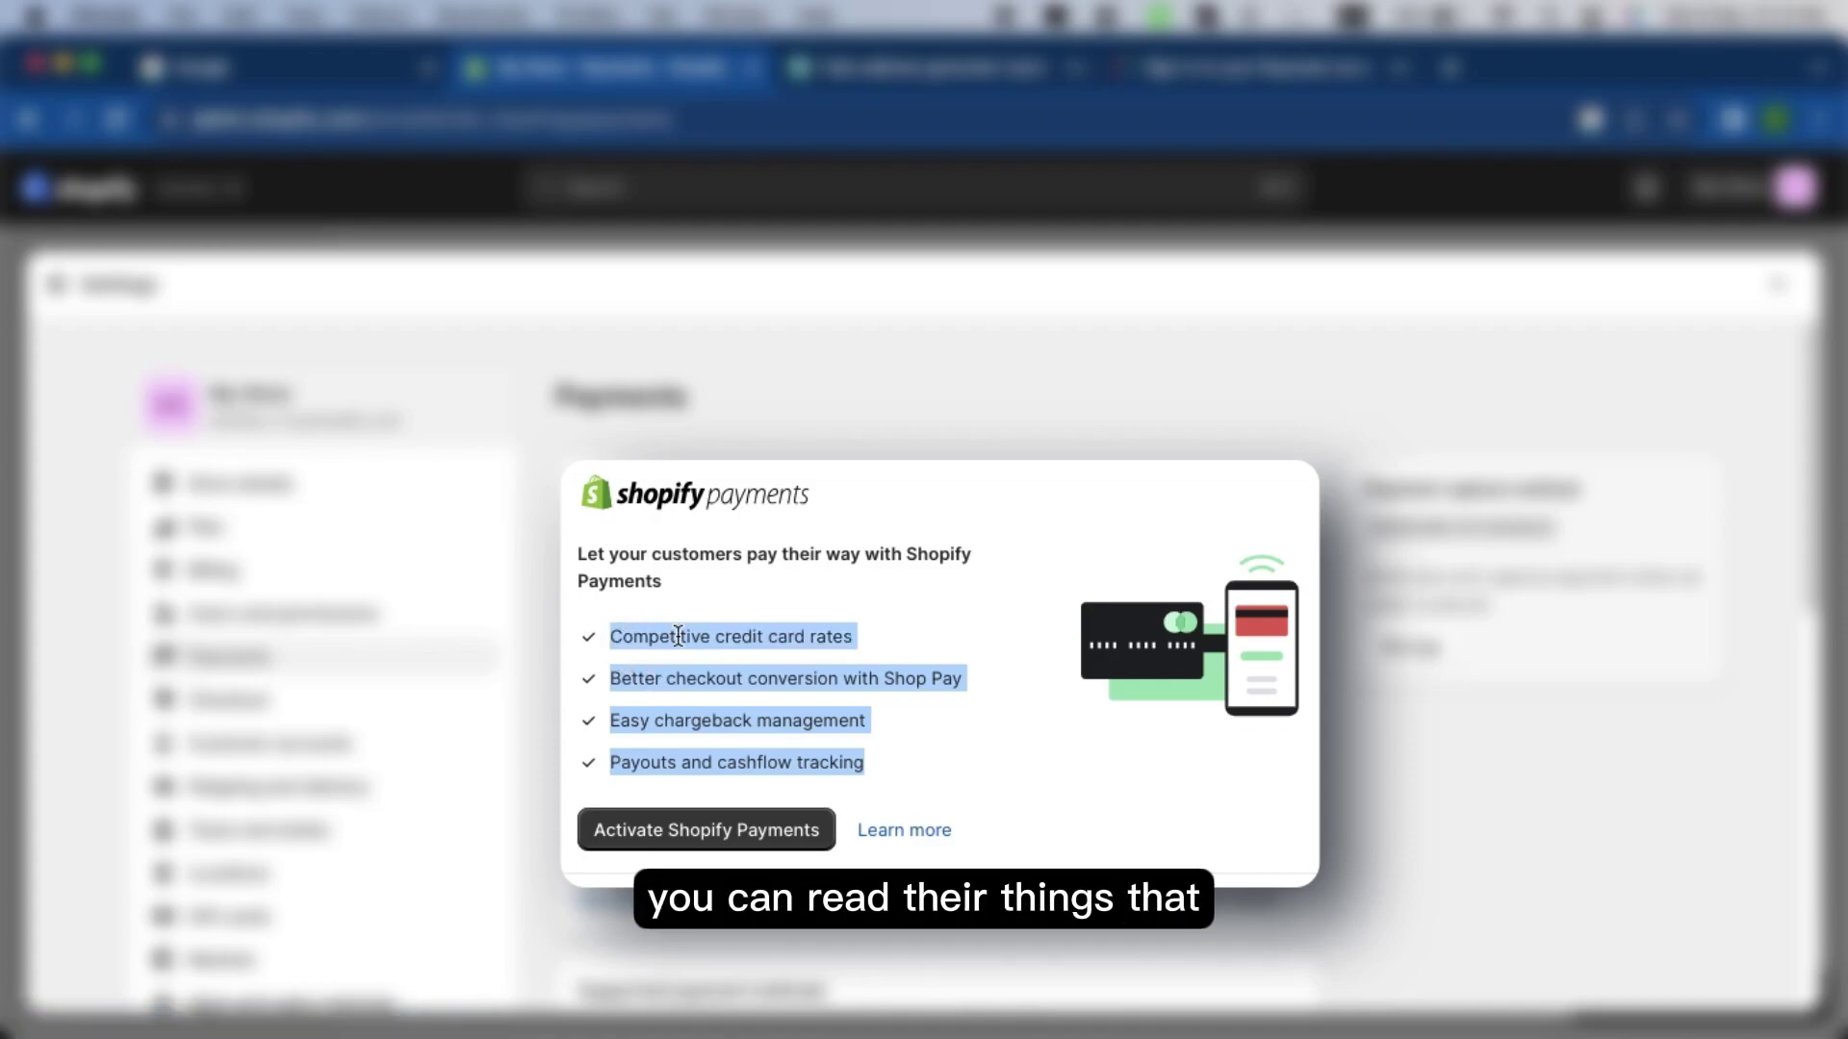
left_click(1076, 749)
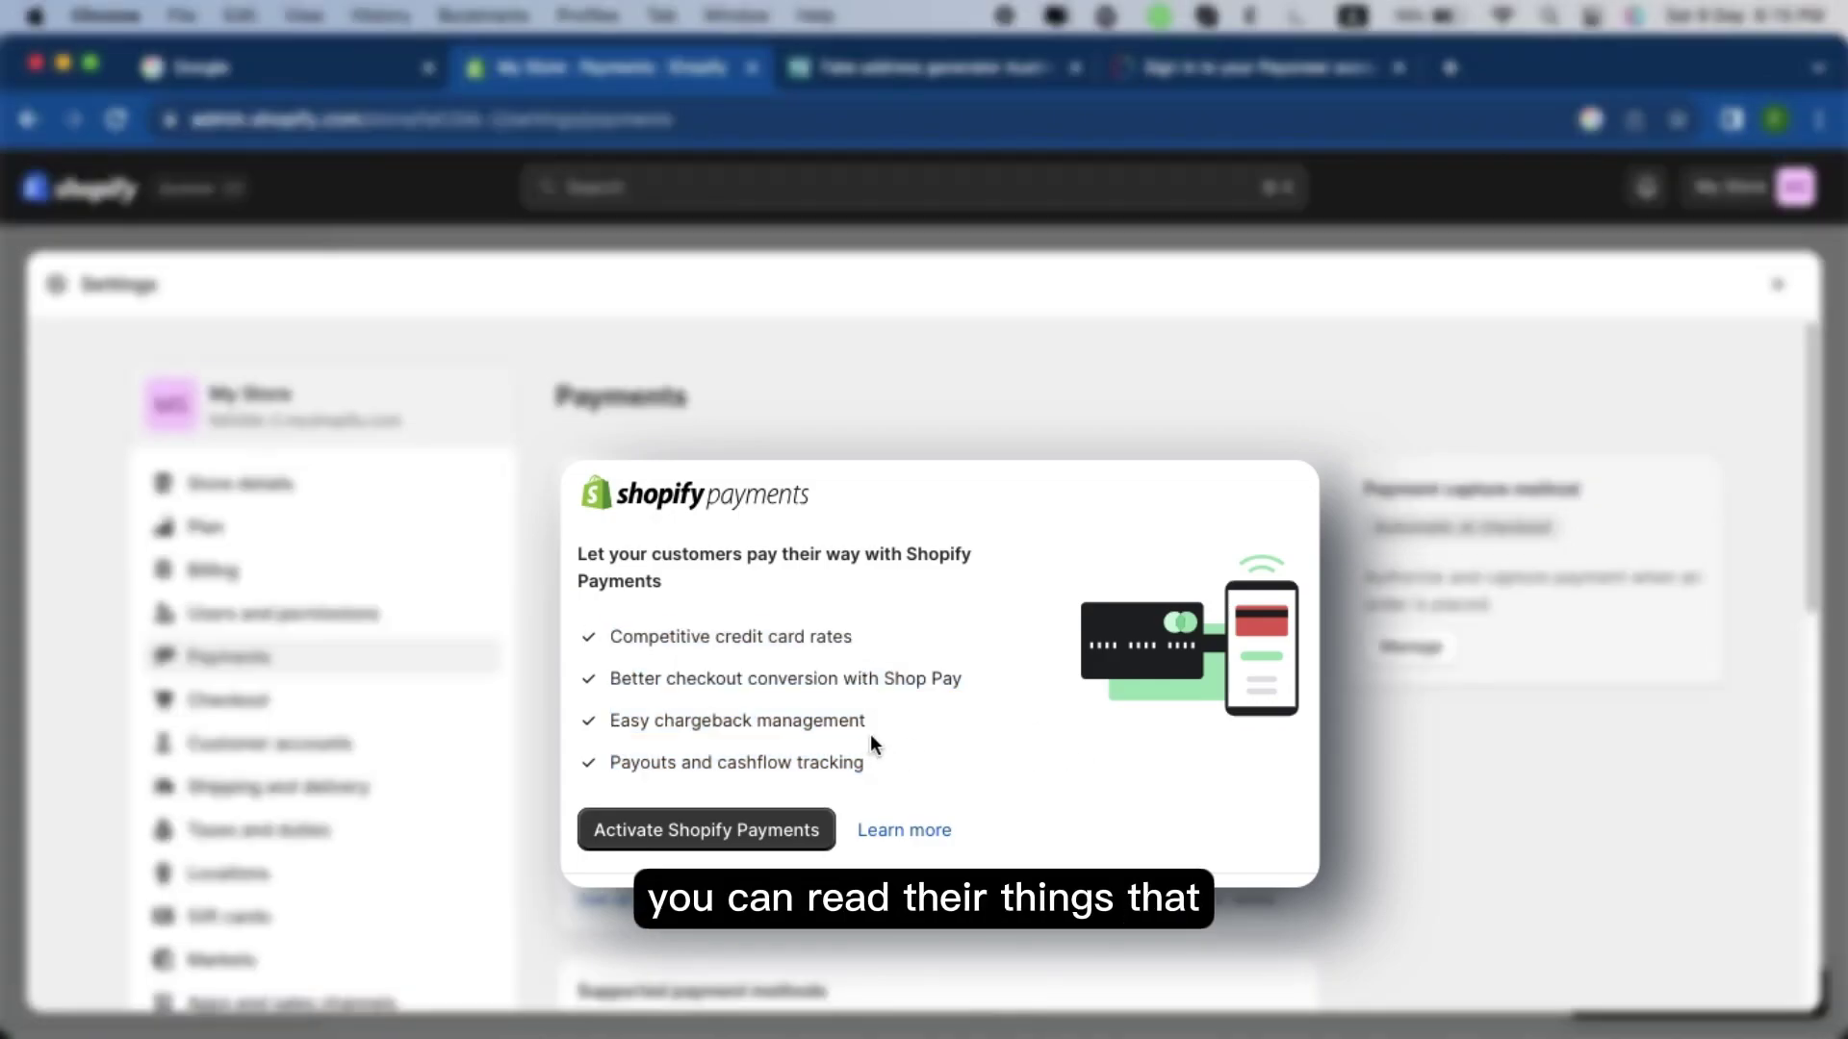
scroll(897, 733, "down", 3)
scroll(897, 736, "up", 3)
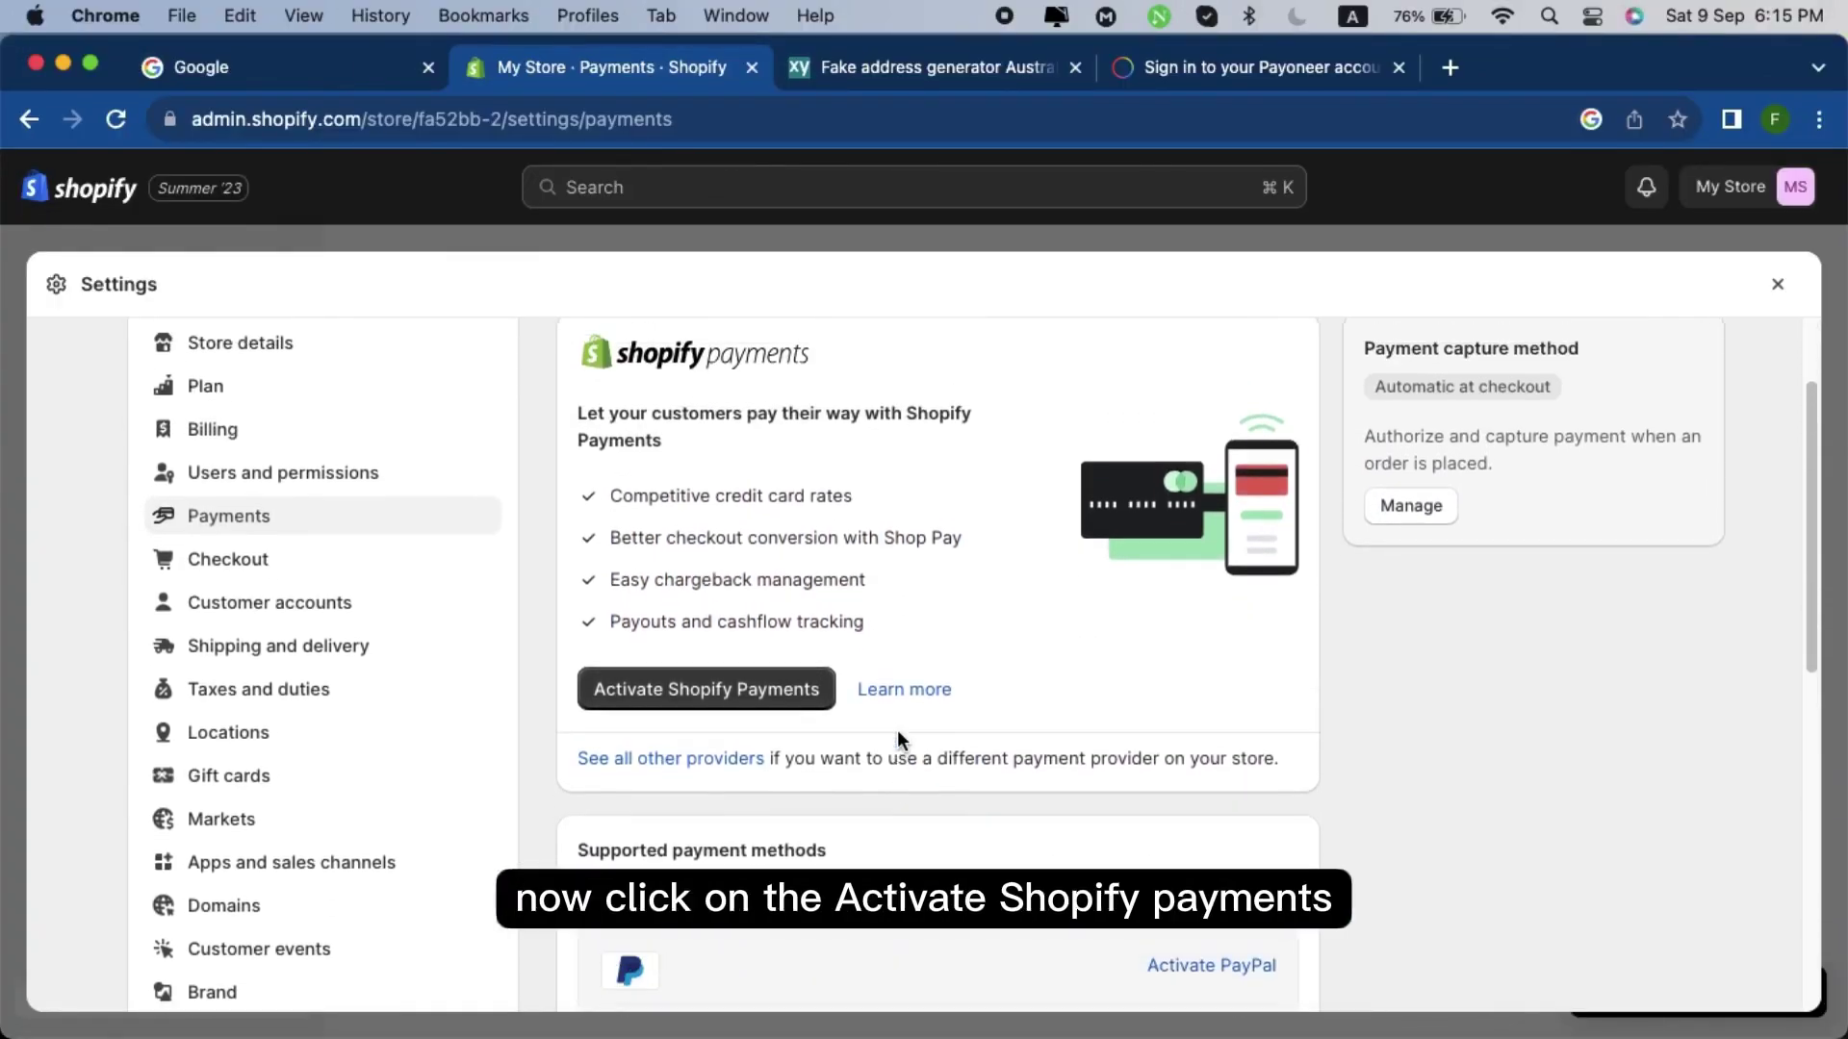
Start the Shopify Payments setup and choose Individual/sole trader as the business type
left_click(767, 838)
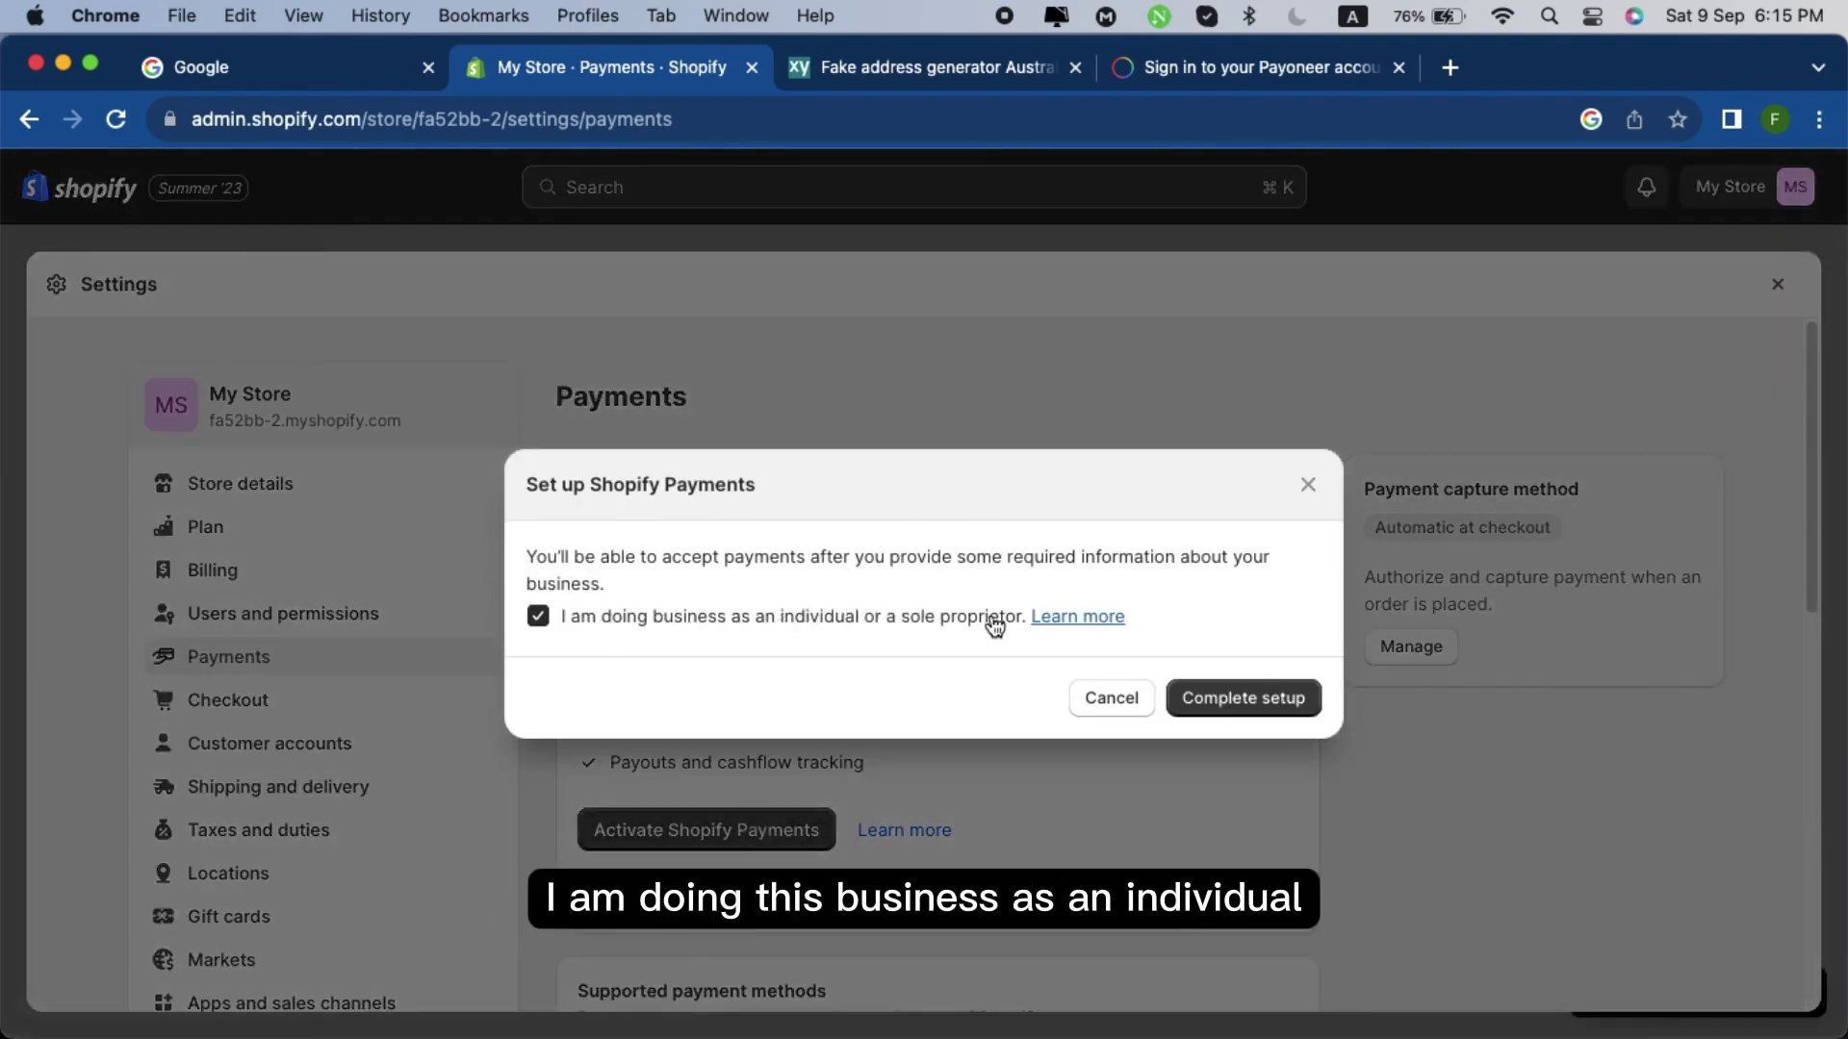
left_click(1239, 715)
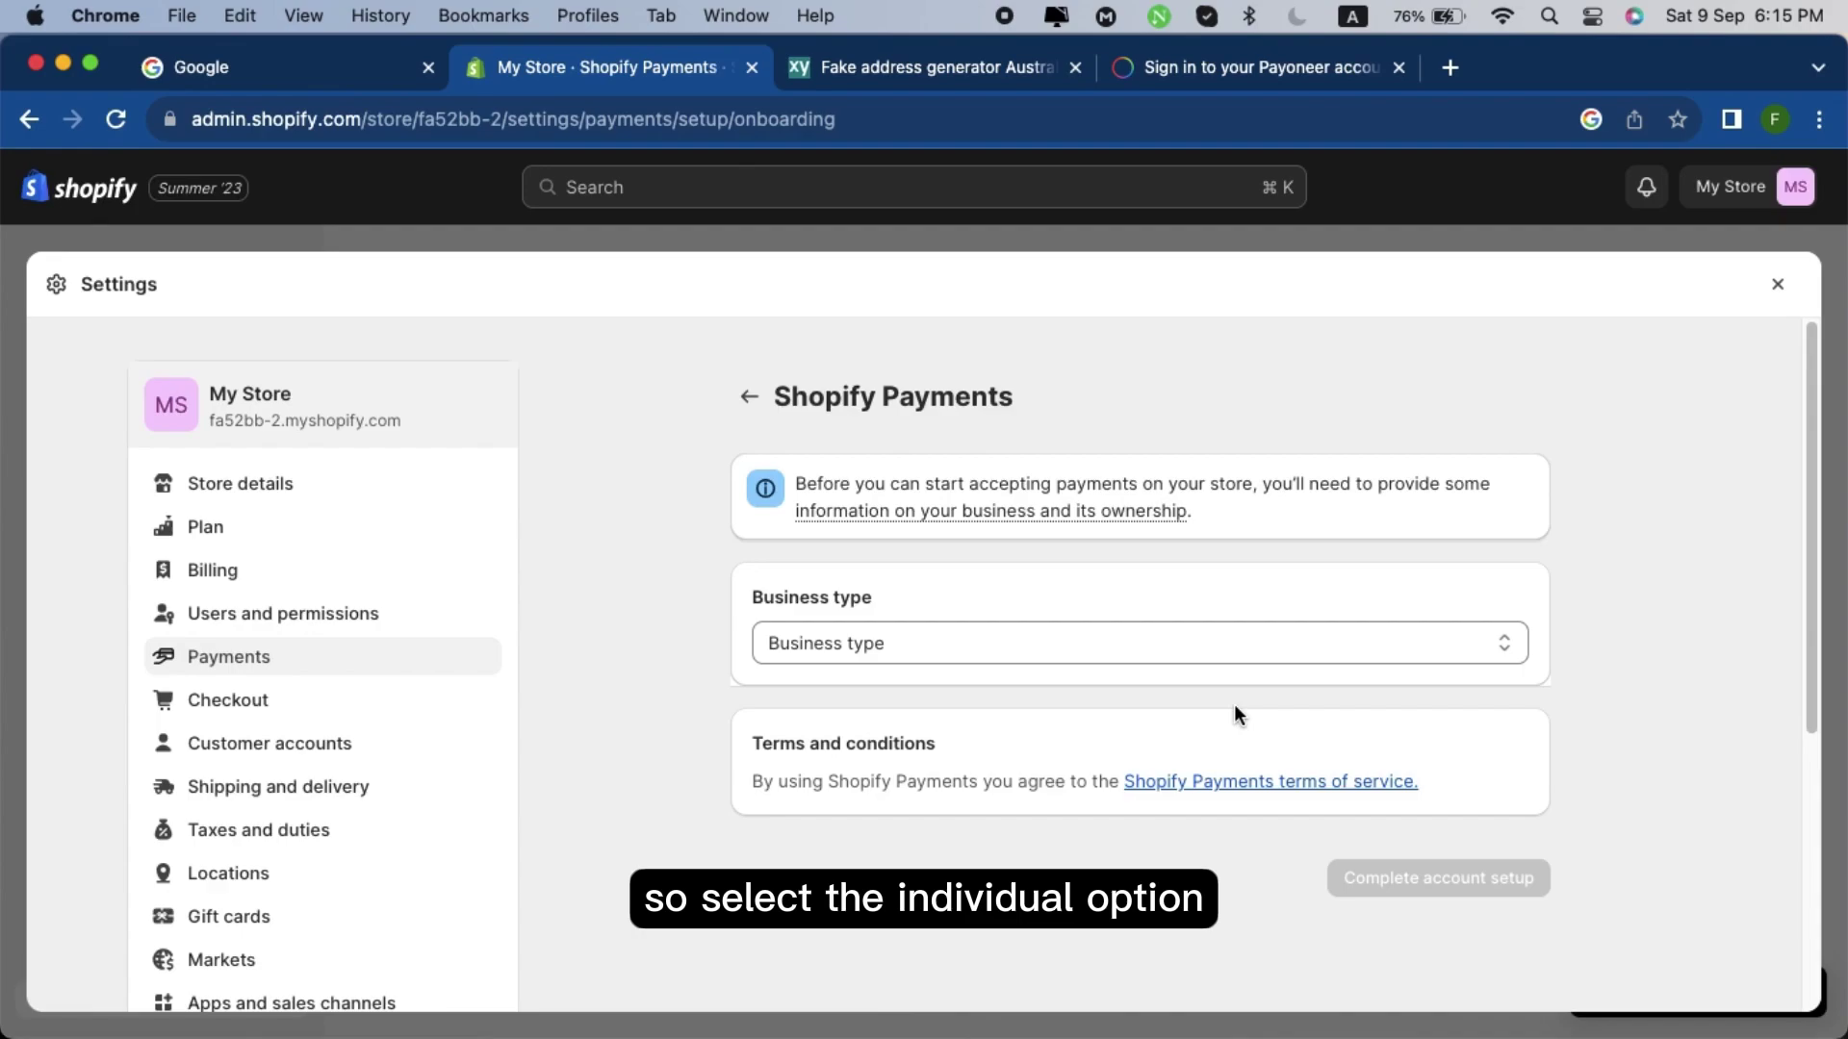
left_click(1186, 635)
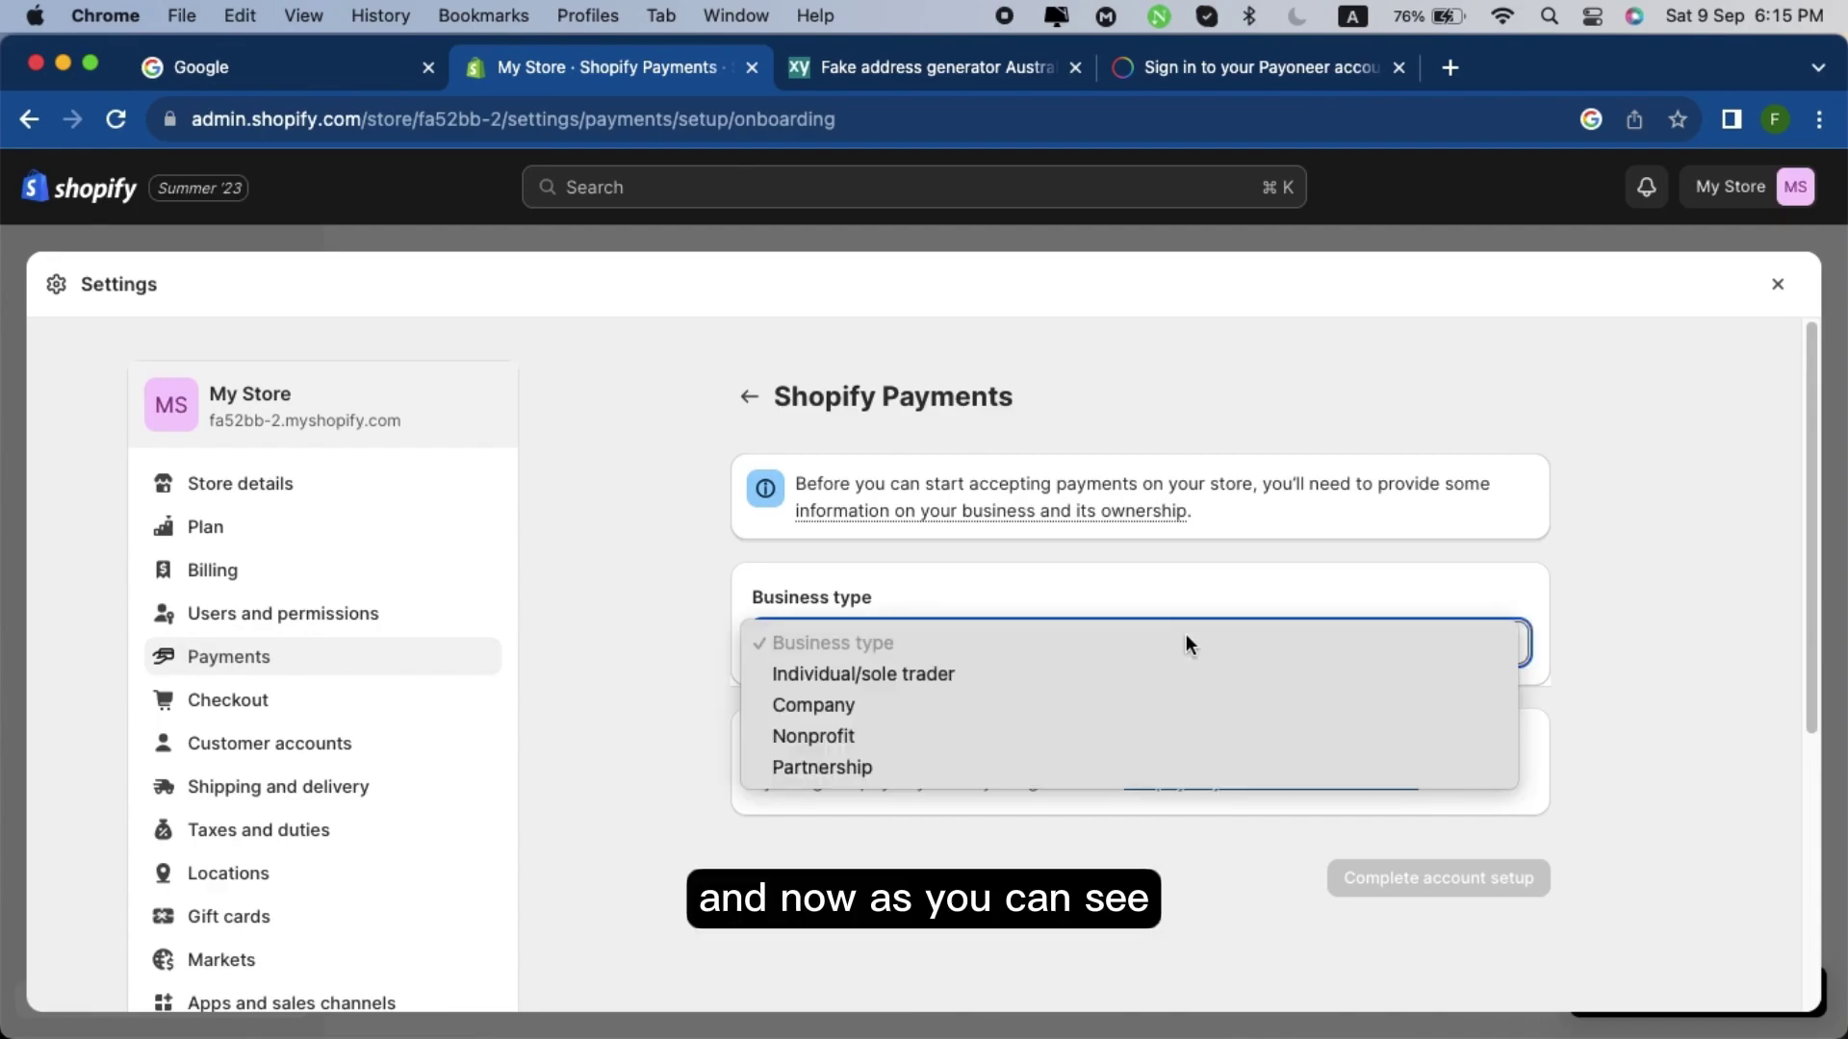
left_click(1106, 675)
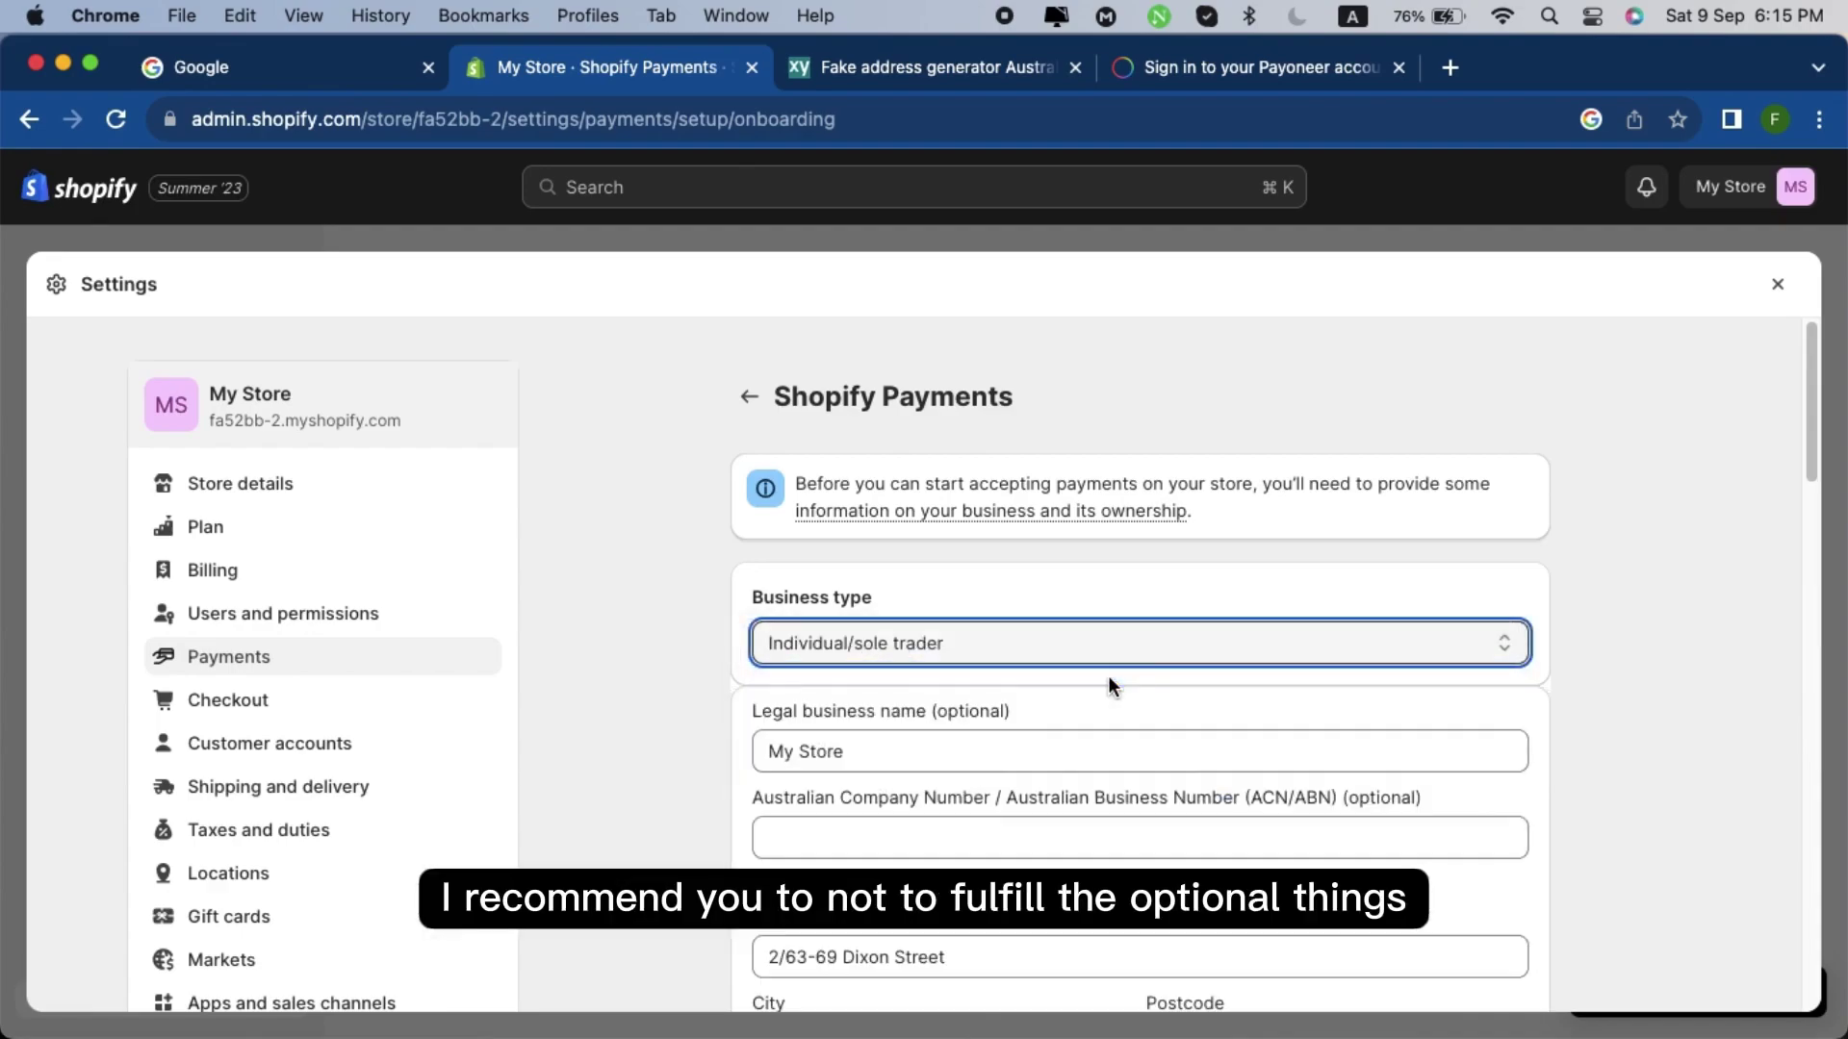
scroll(1106, 676, "down", 2)
scroll(1107, 676, "down", 2)
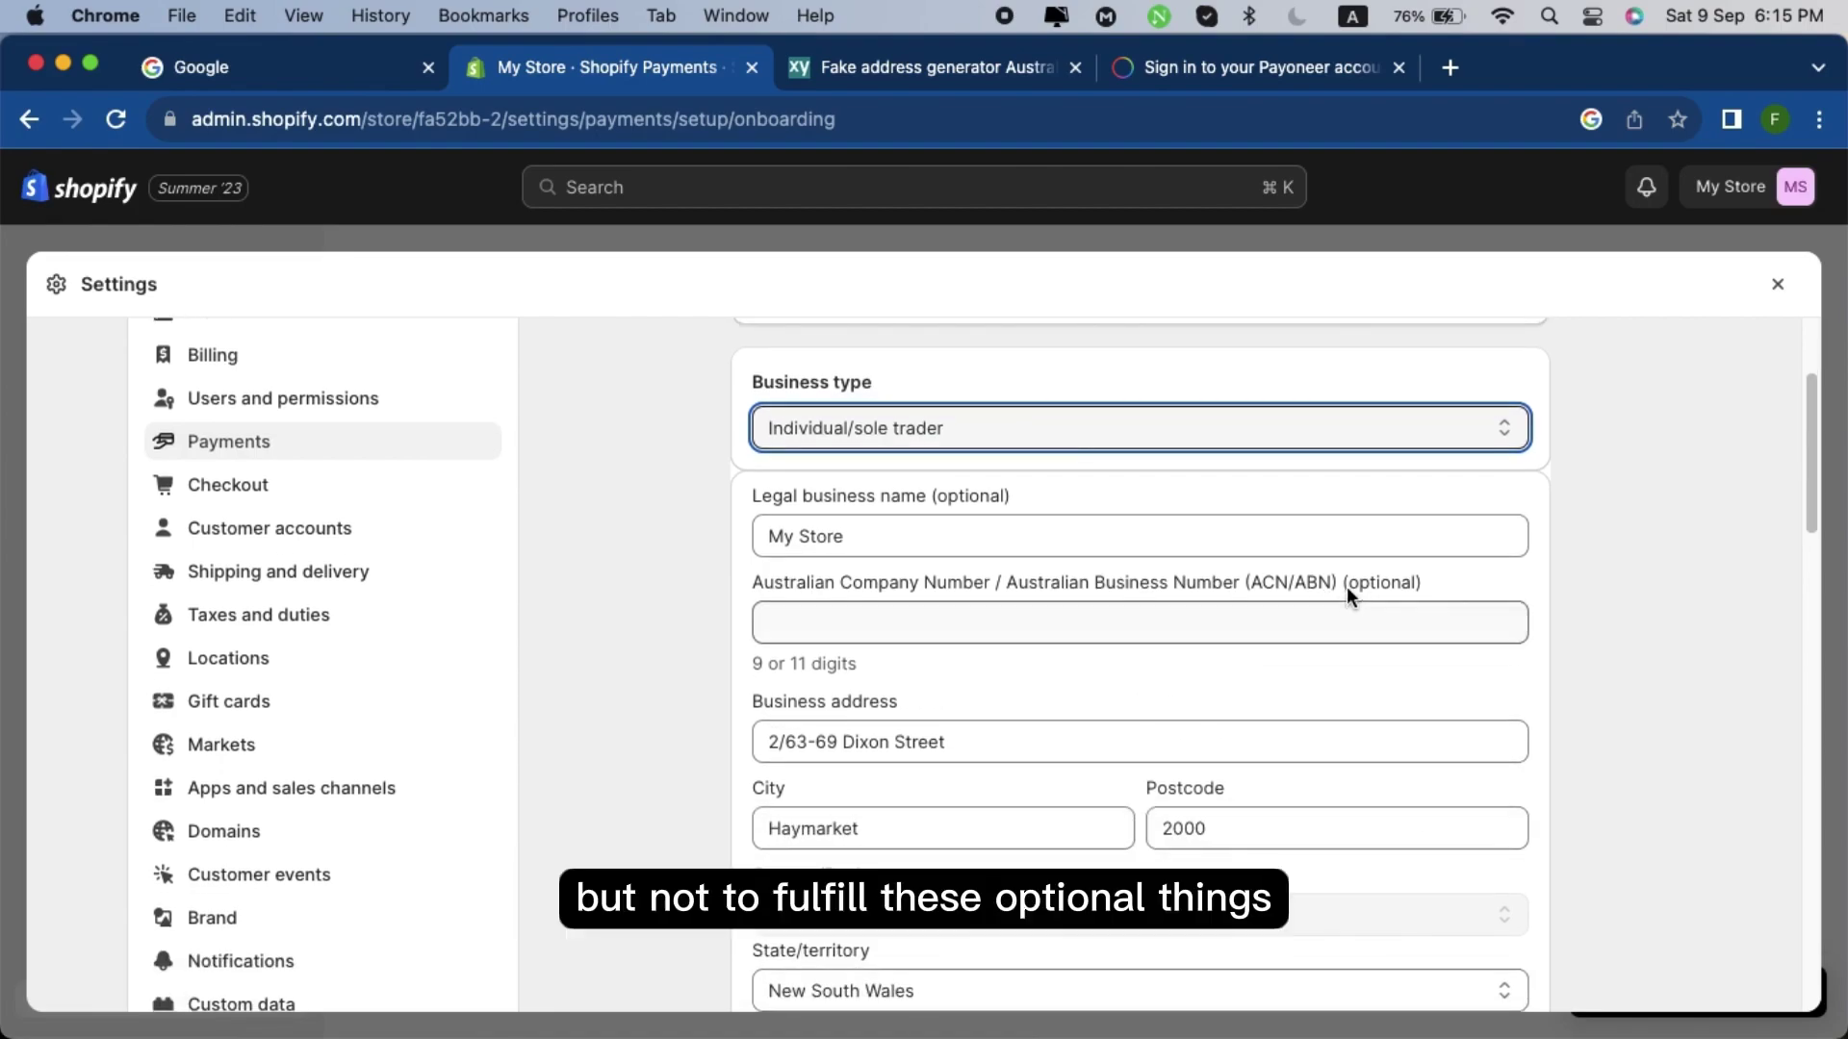
left_click_drag(1347, 586, 1418, 588)
left_click(1423, 583)
Enter the owner's day, month and year of birth in Personal details
scroll(1423, 583, "down", 3)
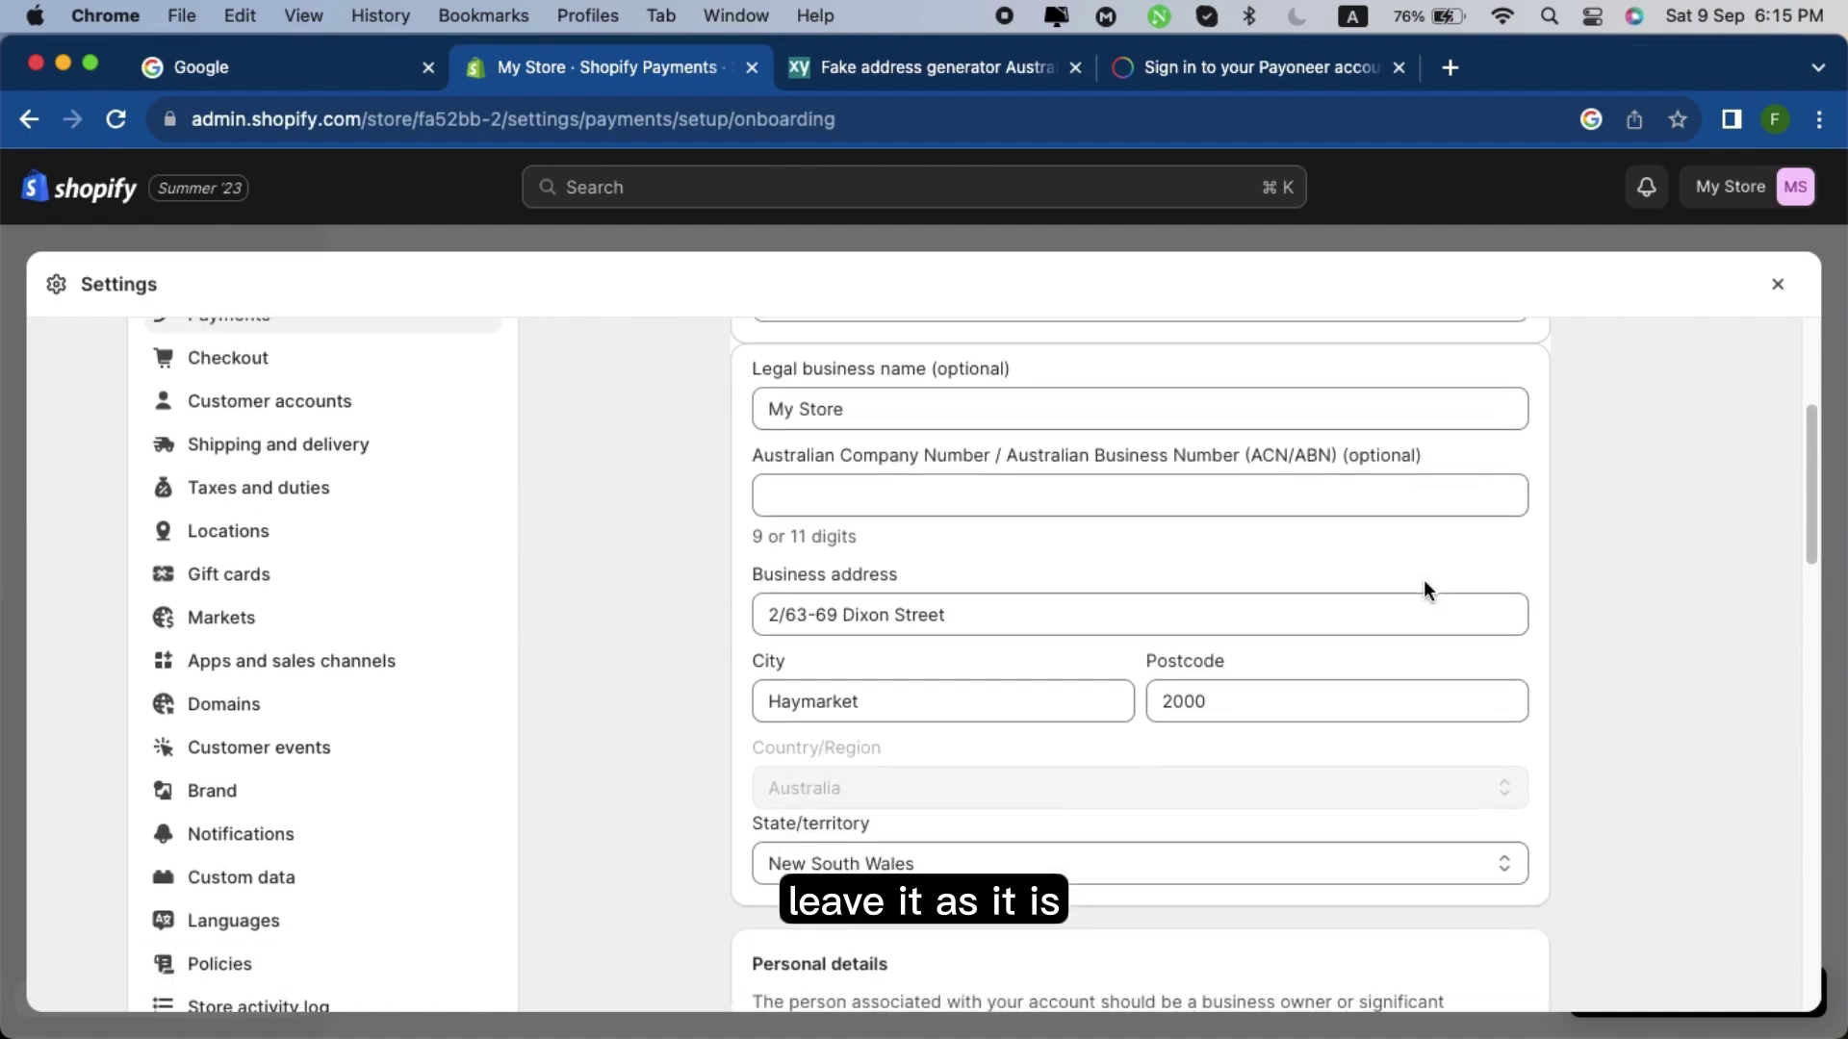
scroll(1426, 582, "down", 10)
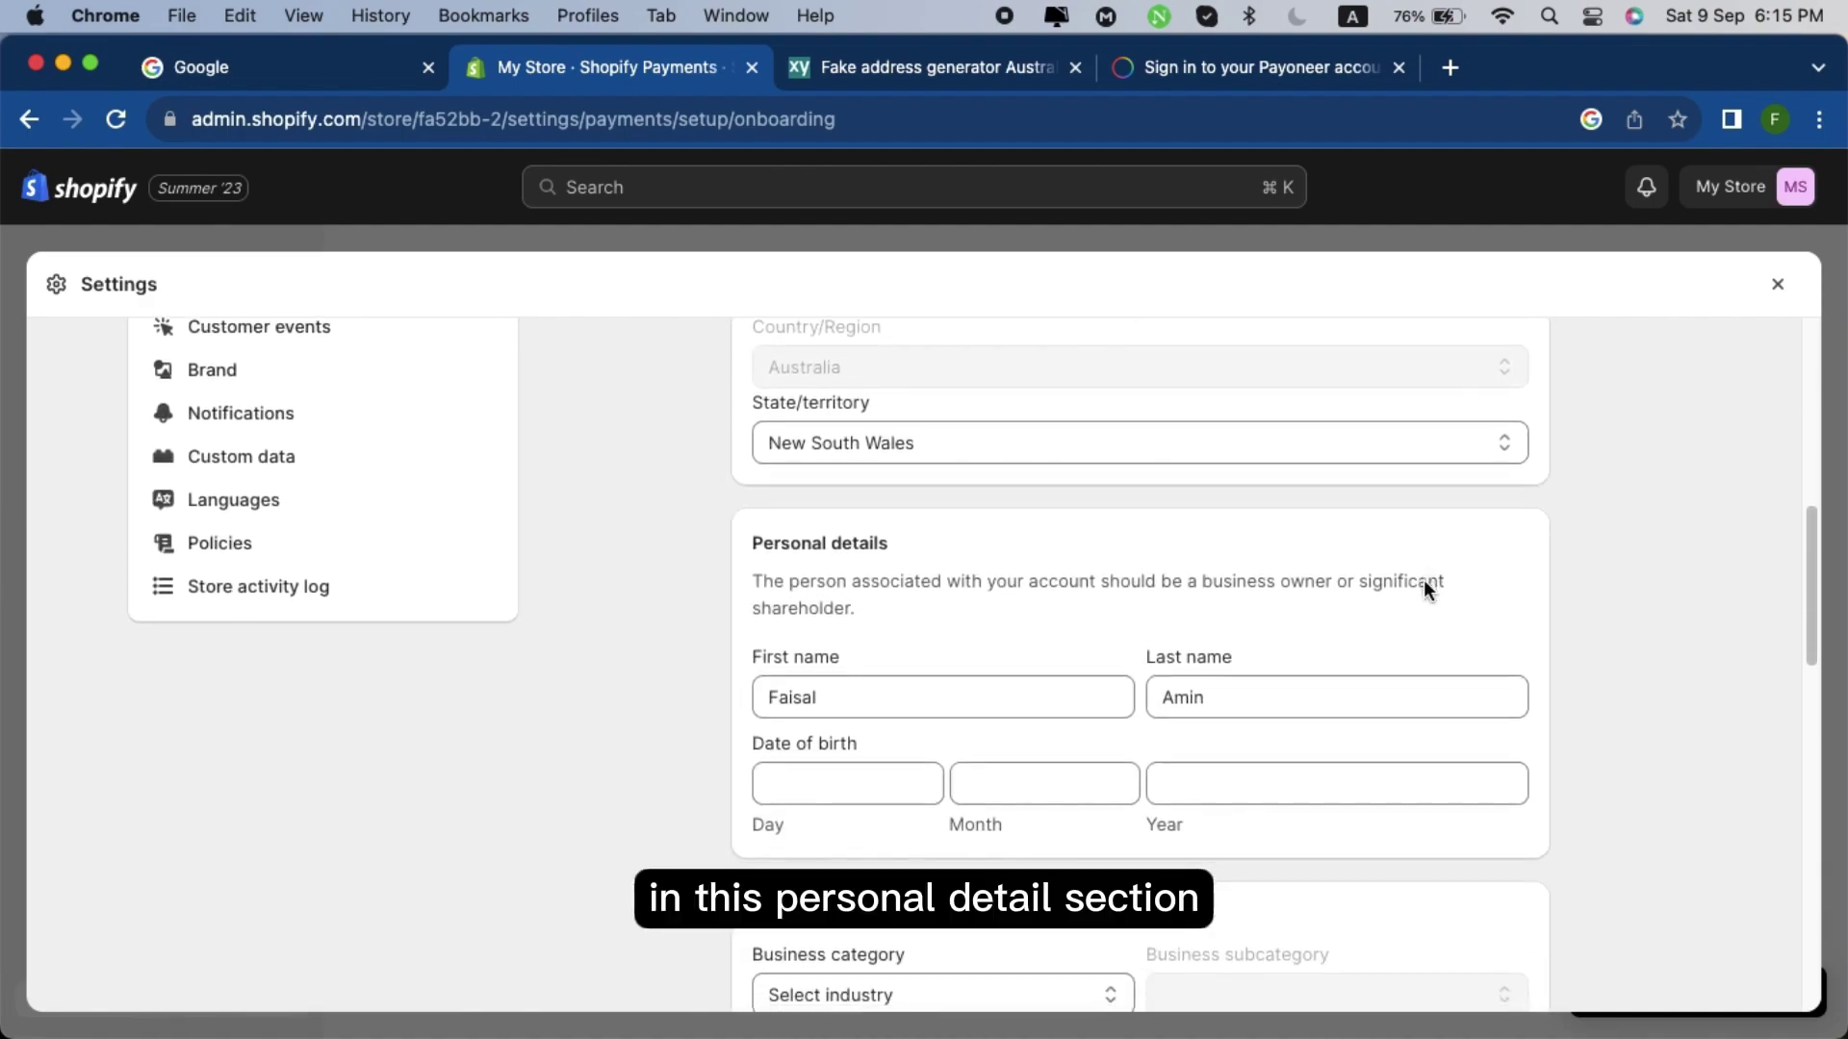
scroll(1425, 582, "down", 1)
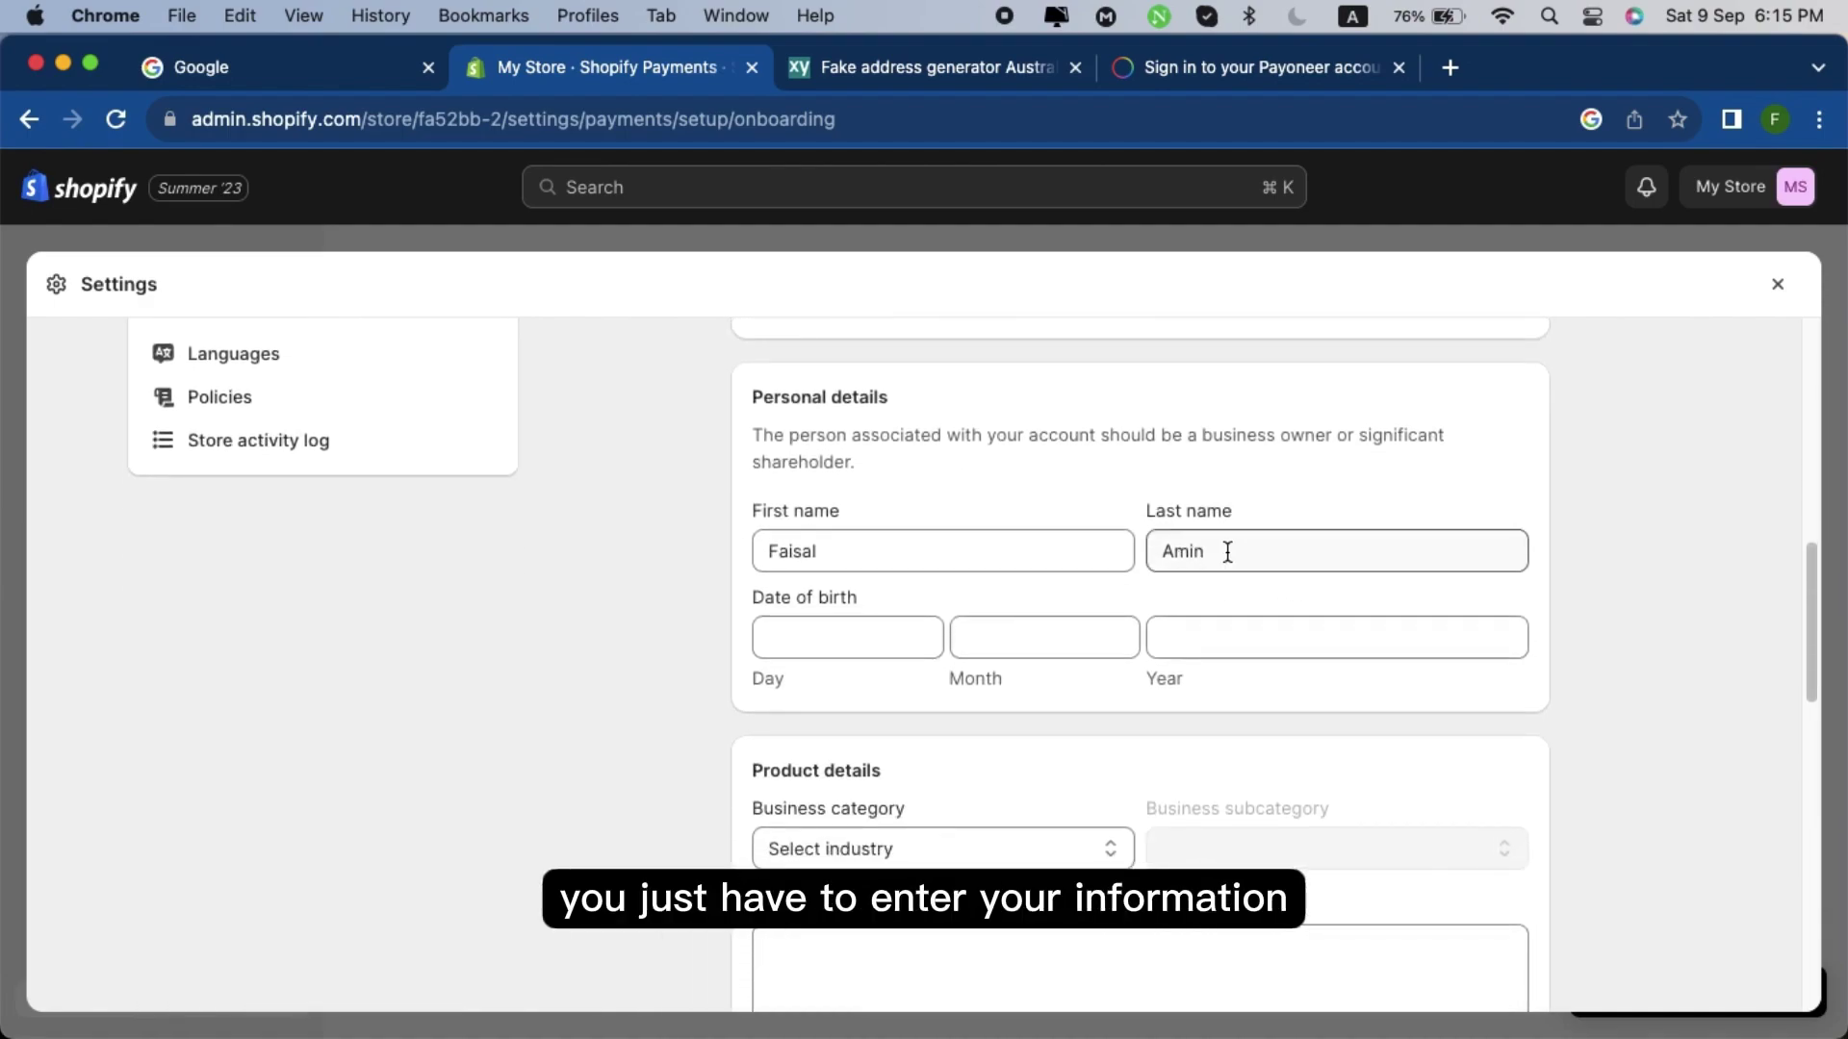
left_click(877, 646)
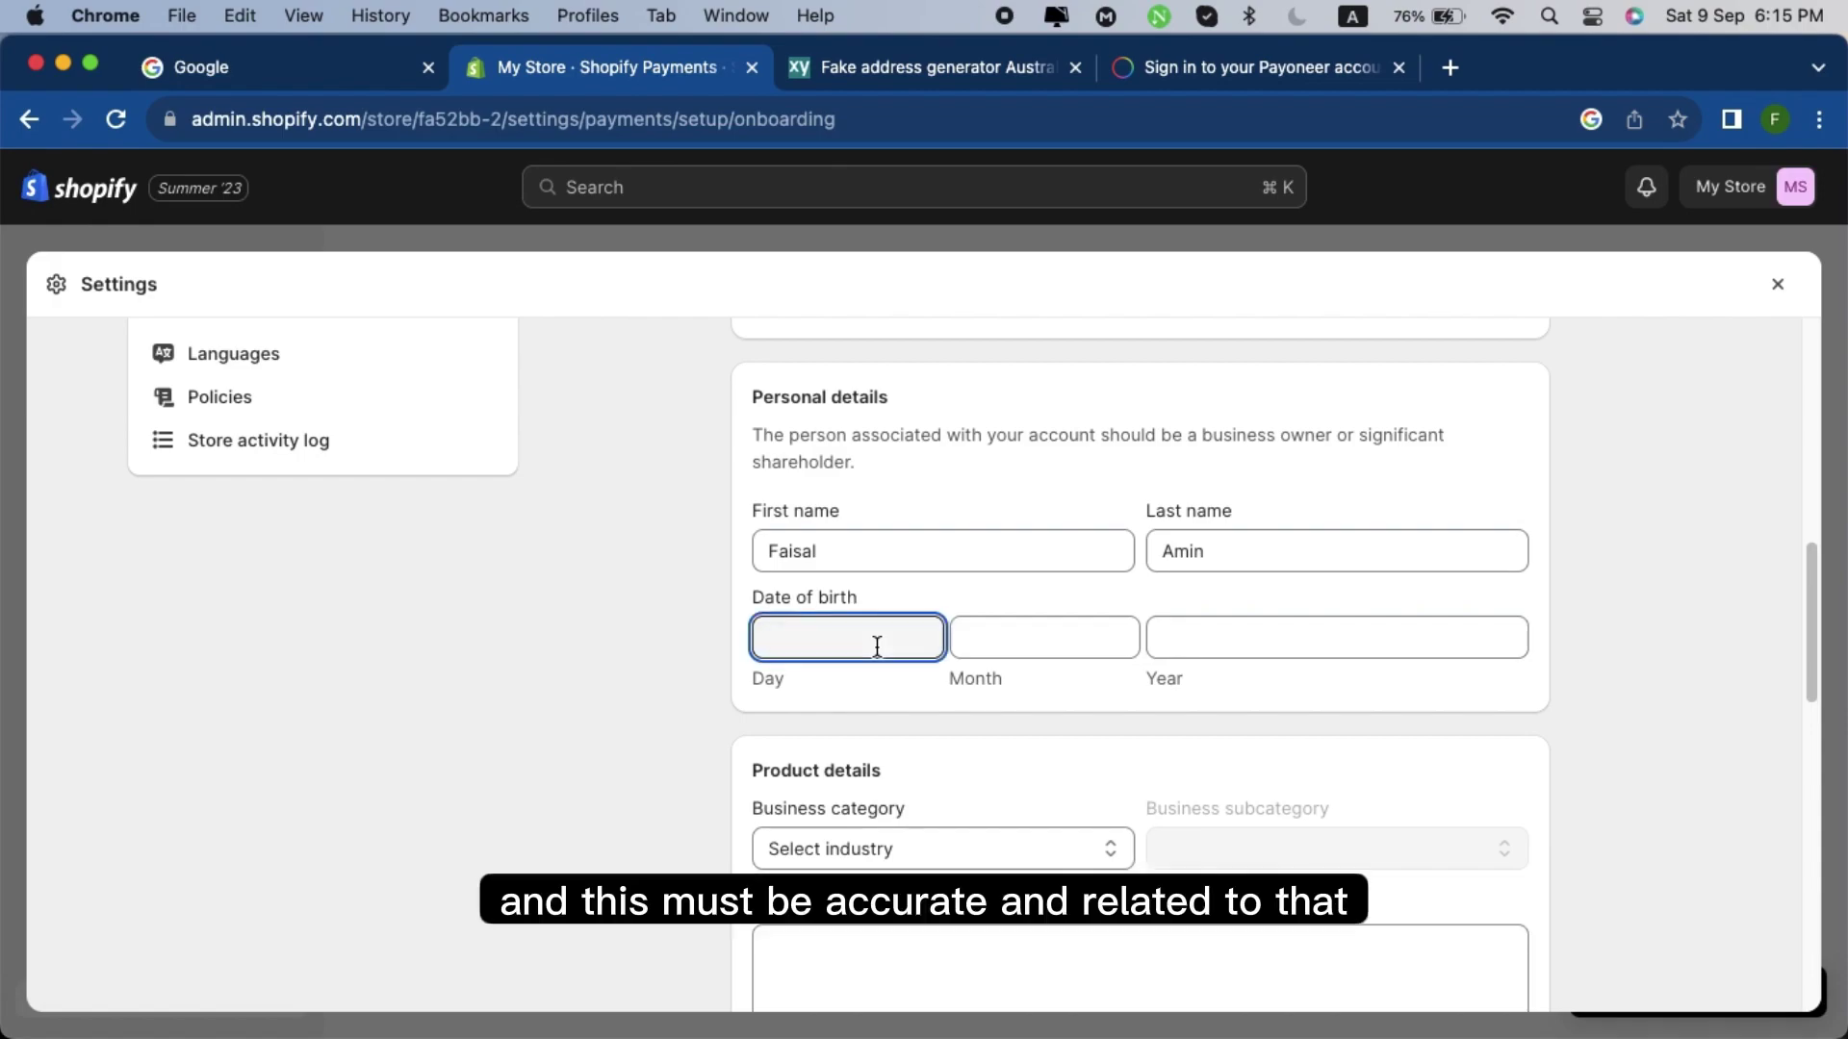
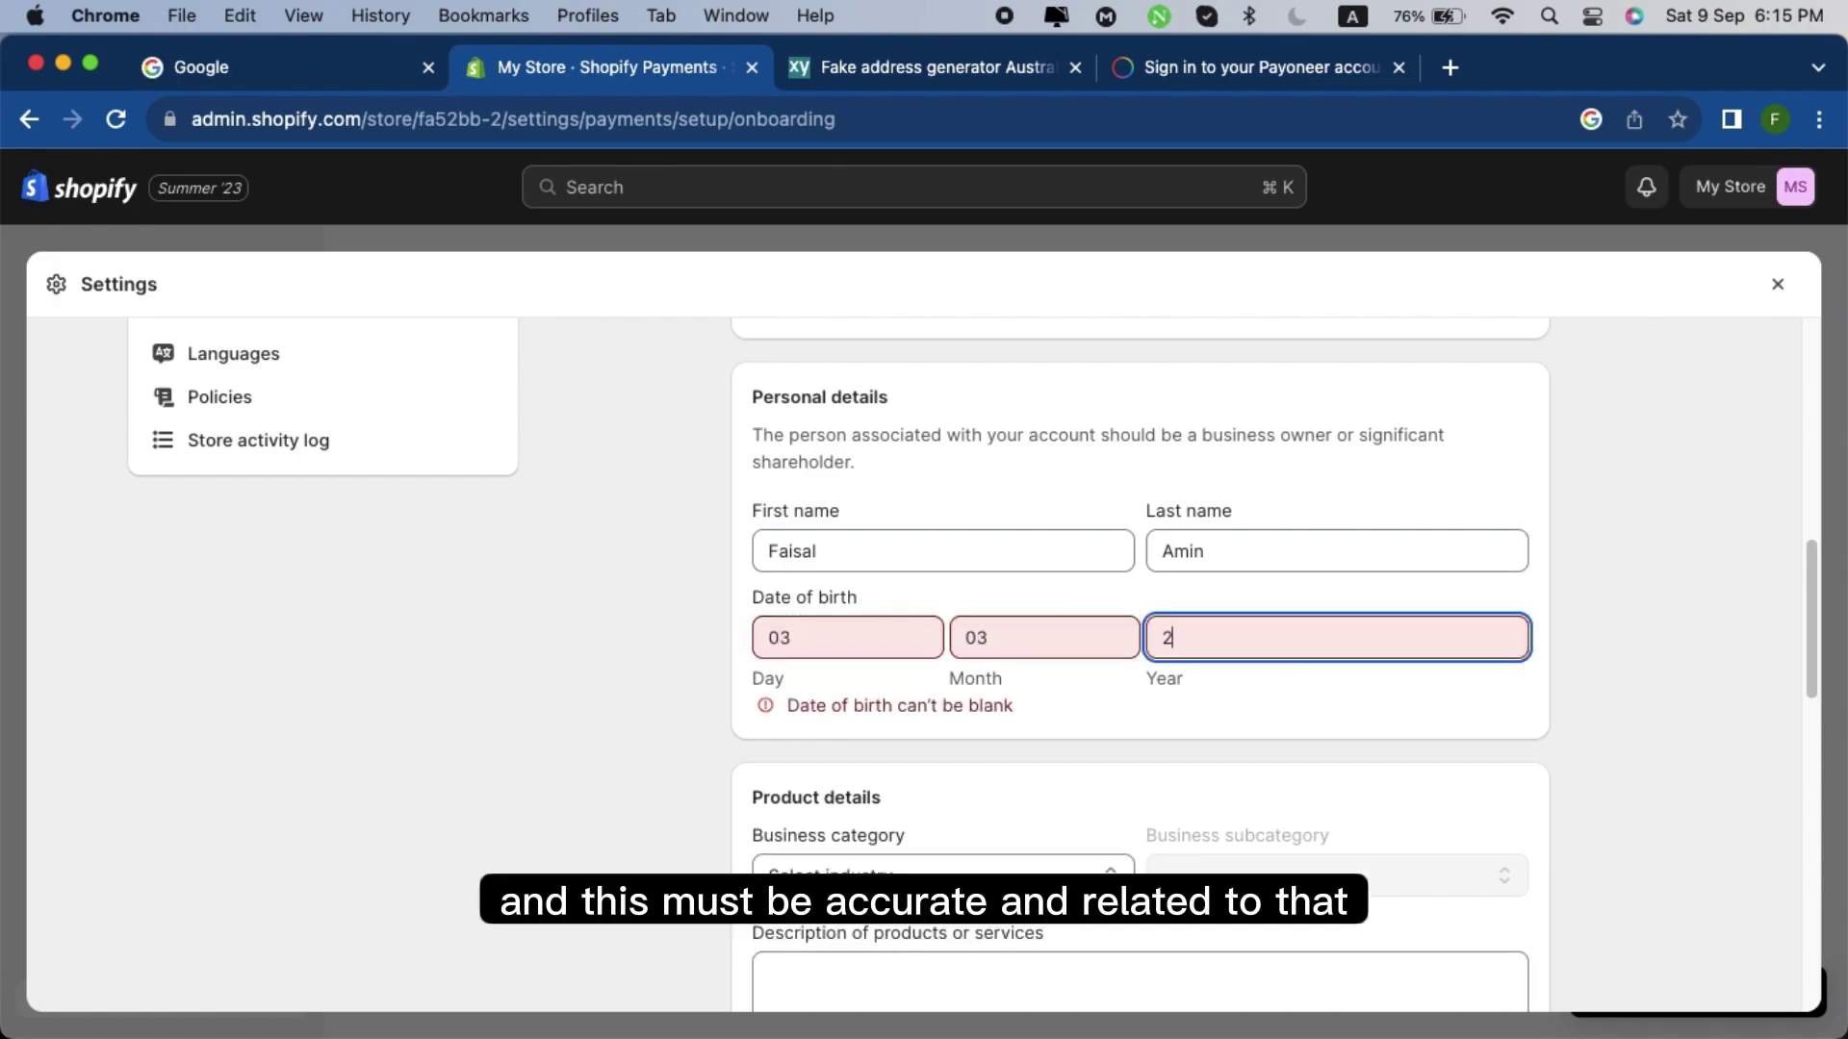
left_click(1055, 725)
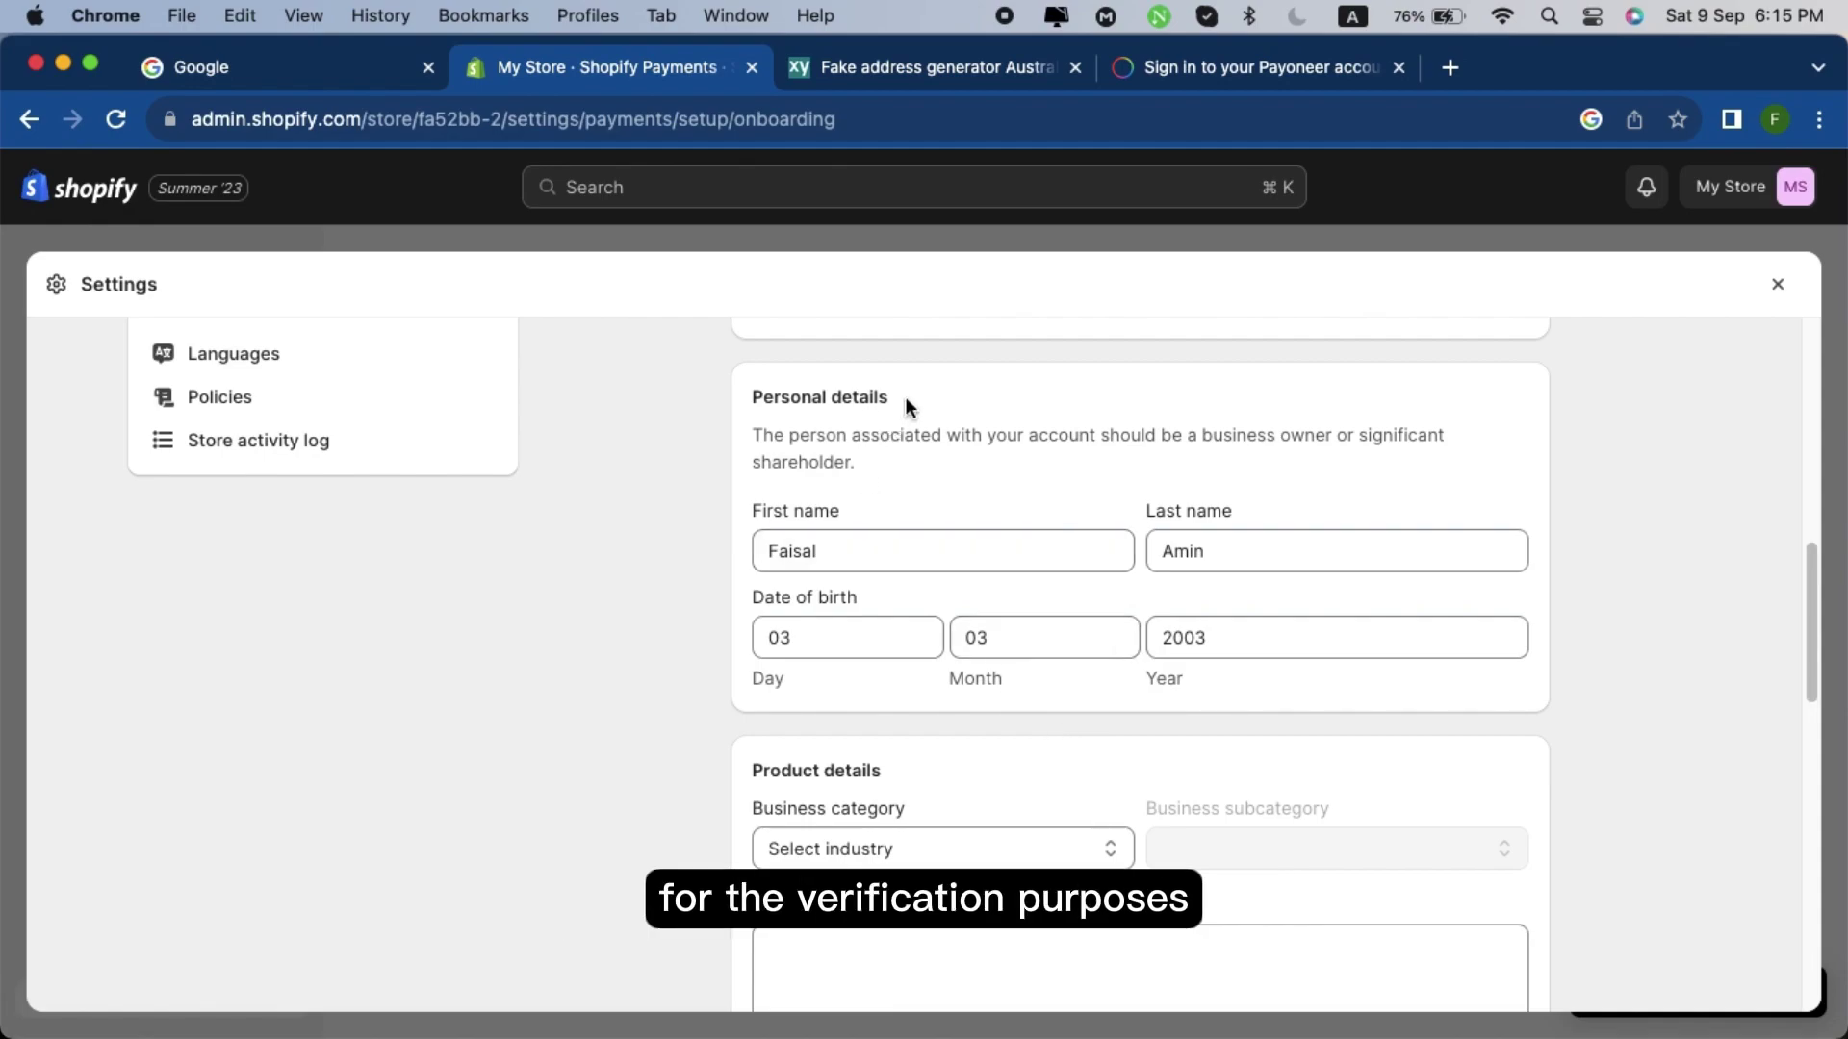
left_click_drag(905, 396, 743, 406)
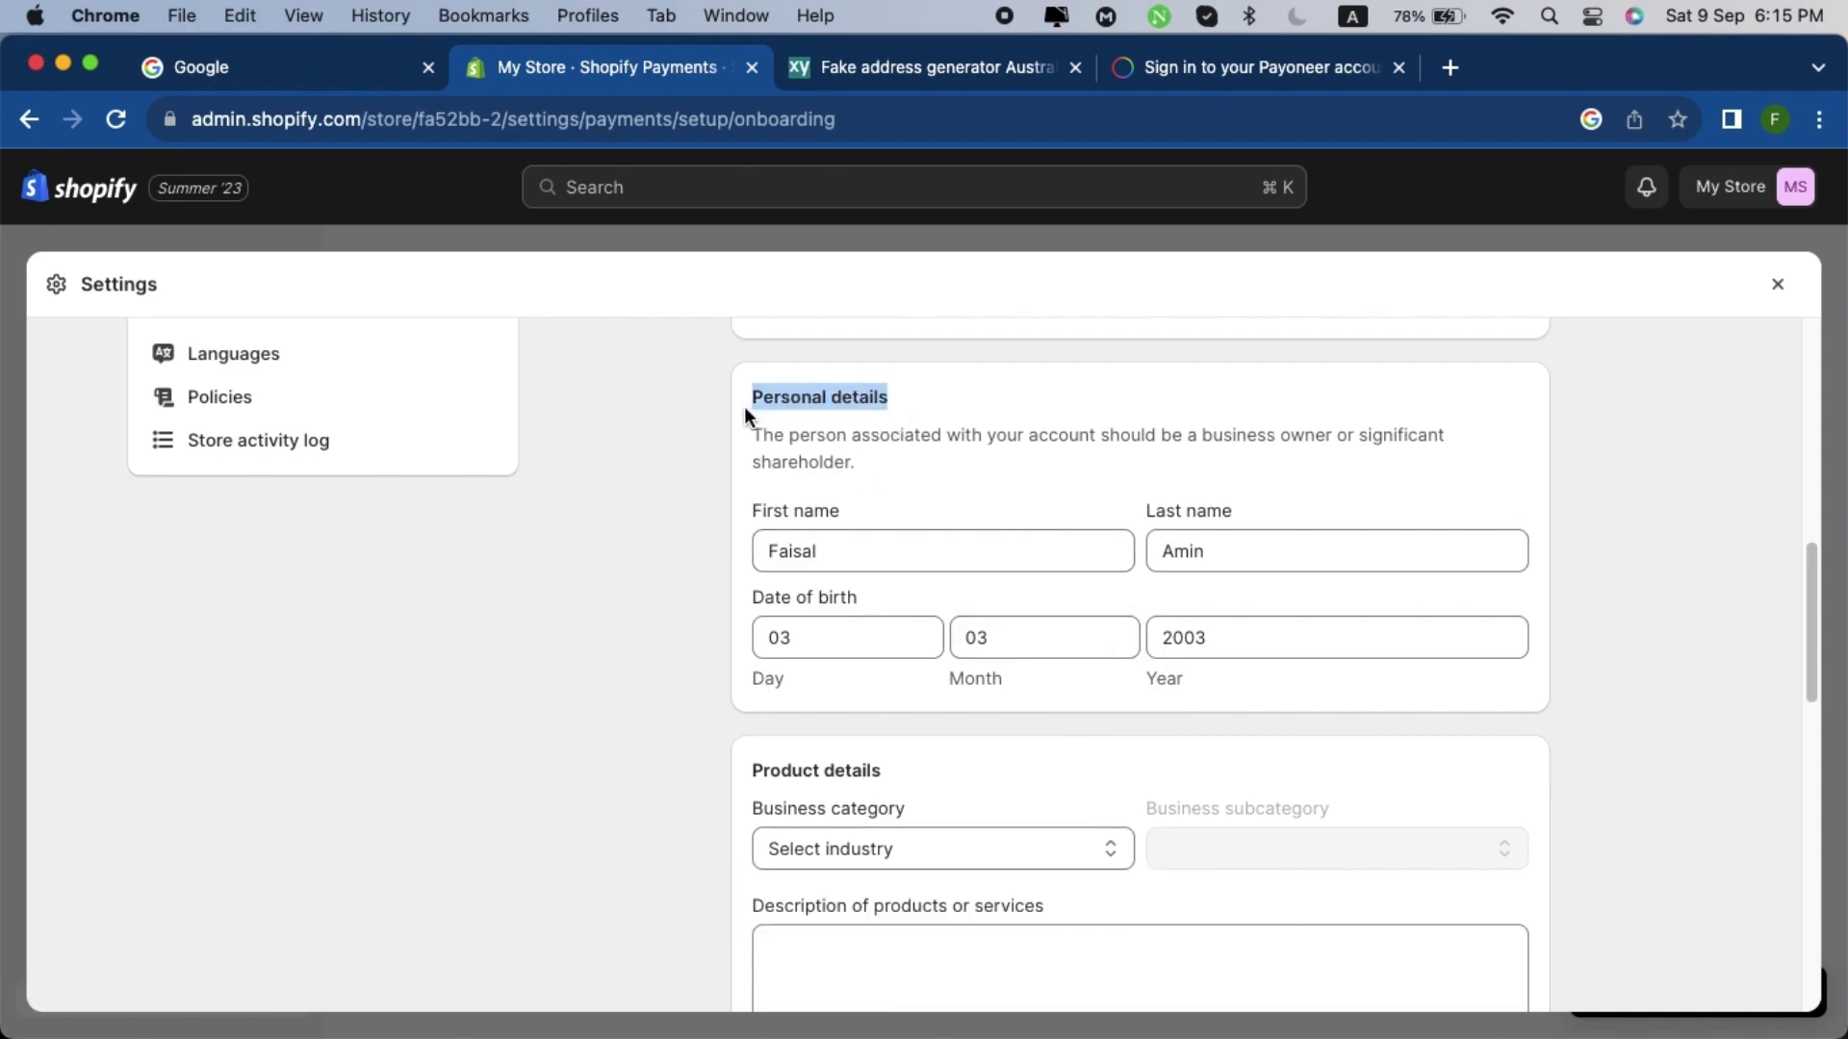
Set category Retail, subcategory Clothing and accessories, and describe products as 'We are selling good'
left_click(914, 487)
scroll(914, 487, "up", 6)
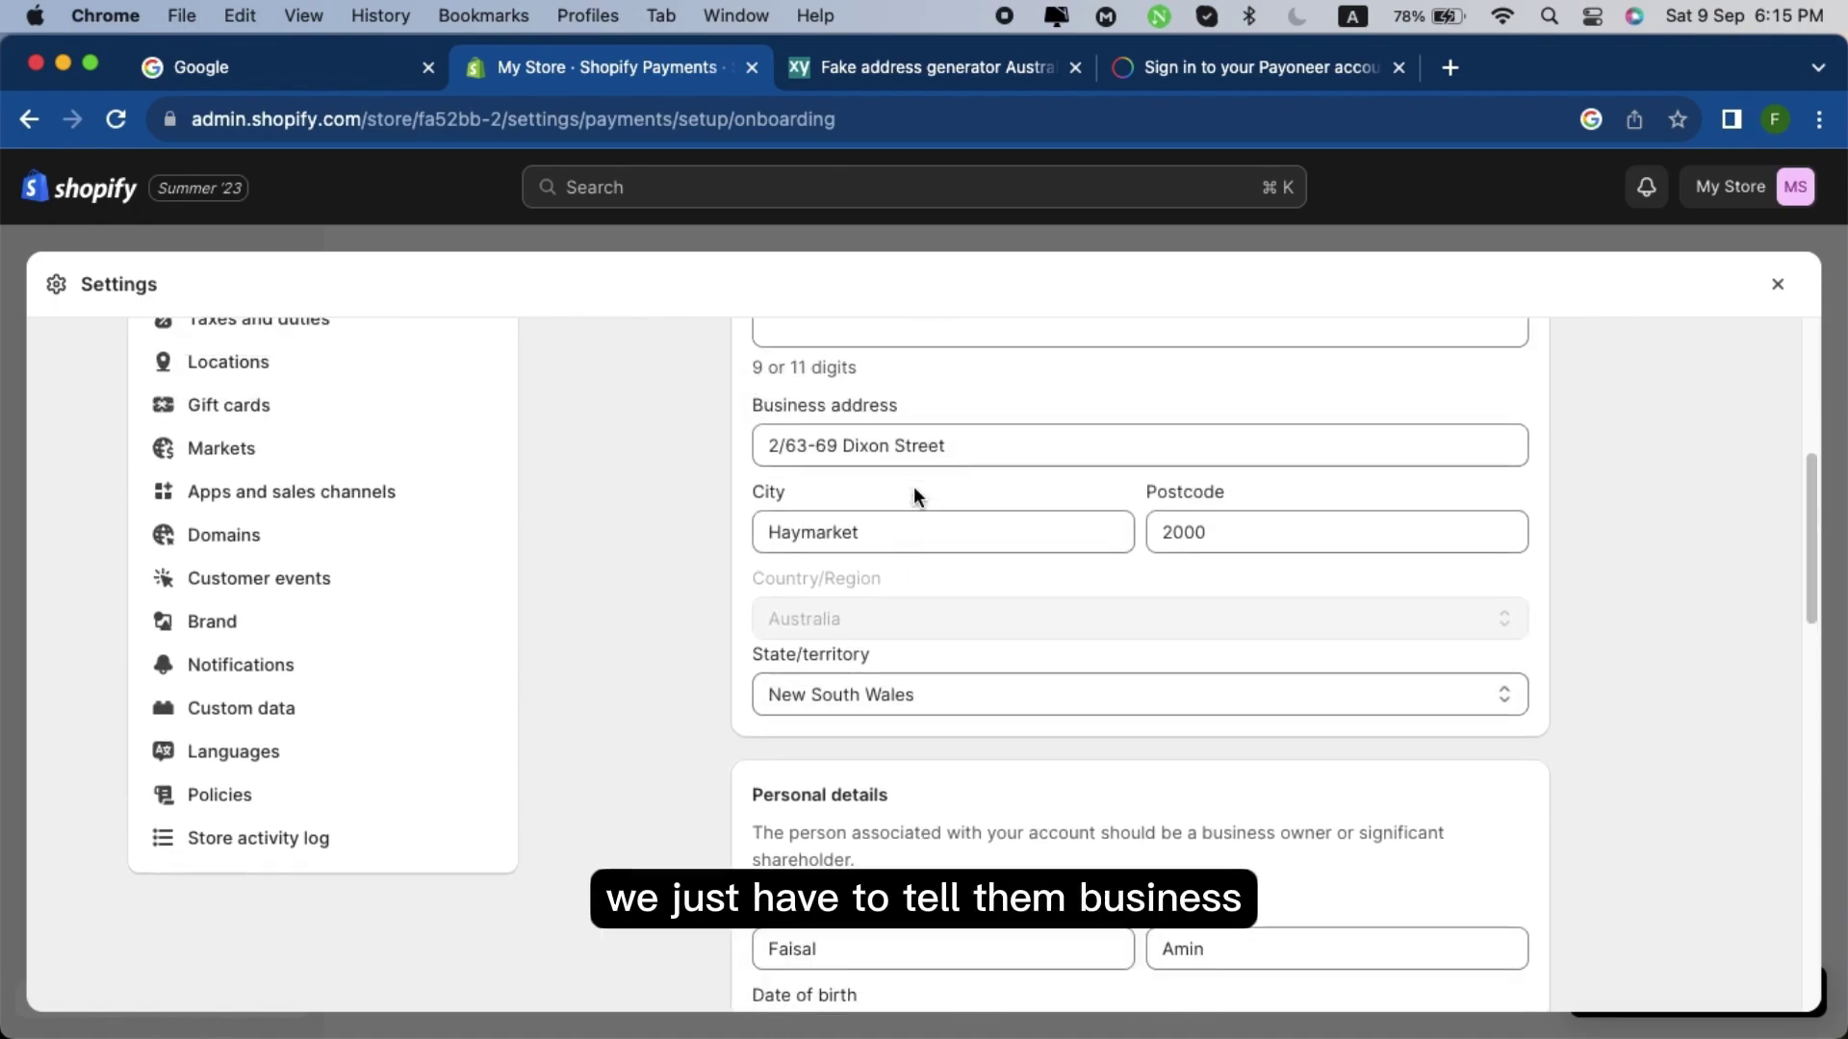
scroll(915, 487, "down", 3)
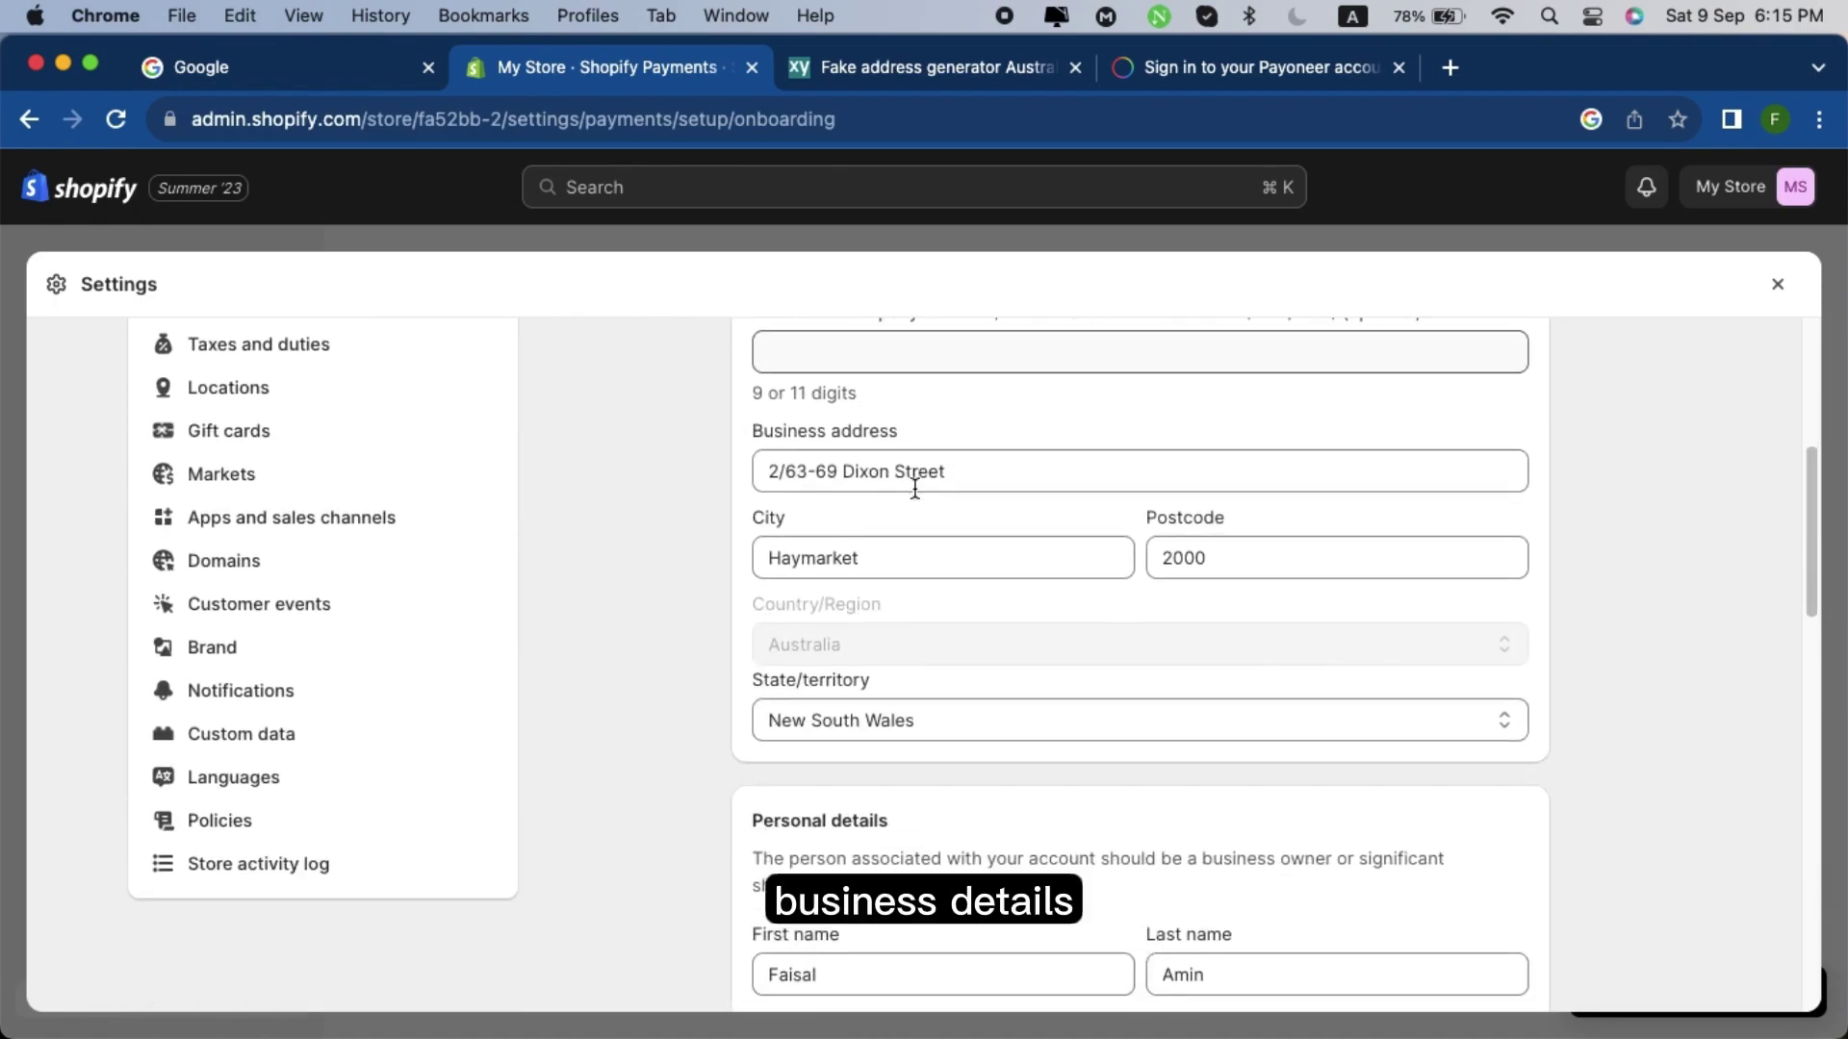
scroll(914, 487, "down", 8)
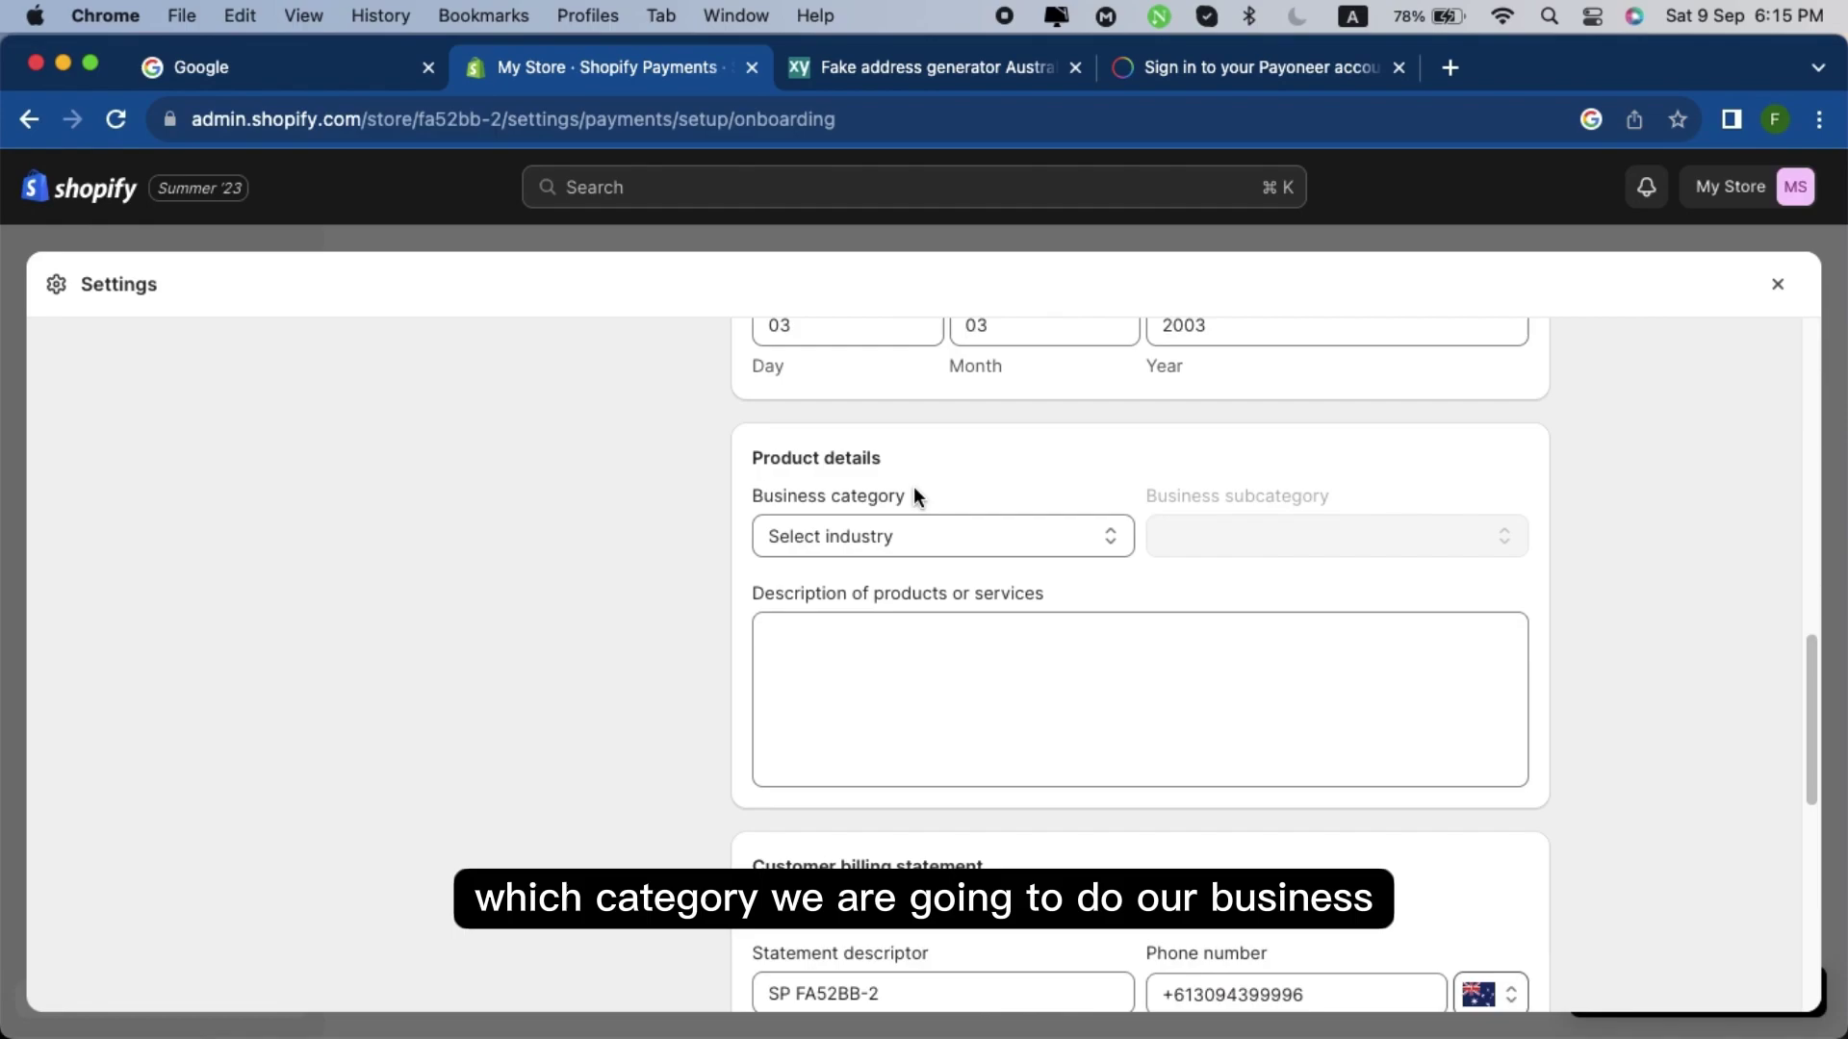
left_click(914, 487)
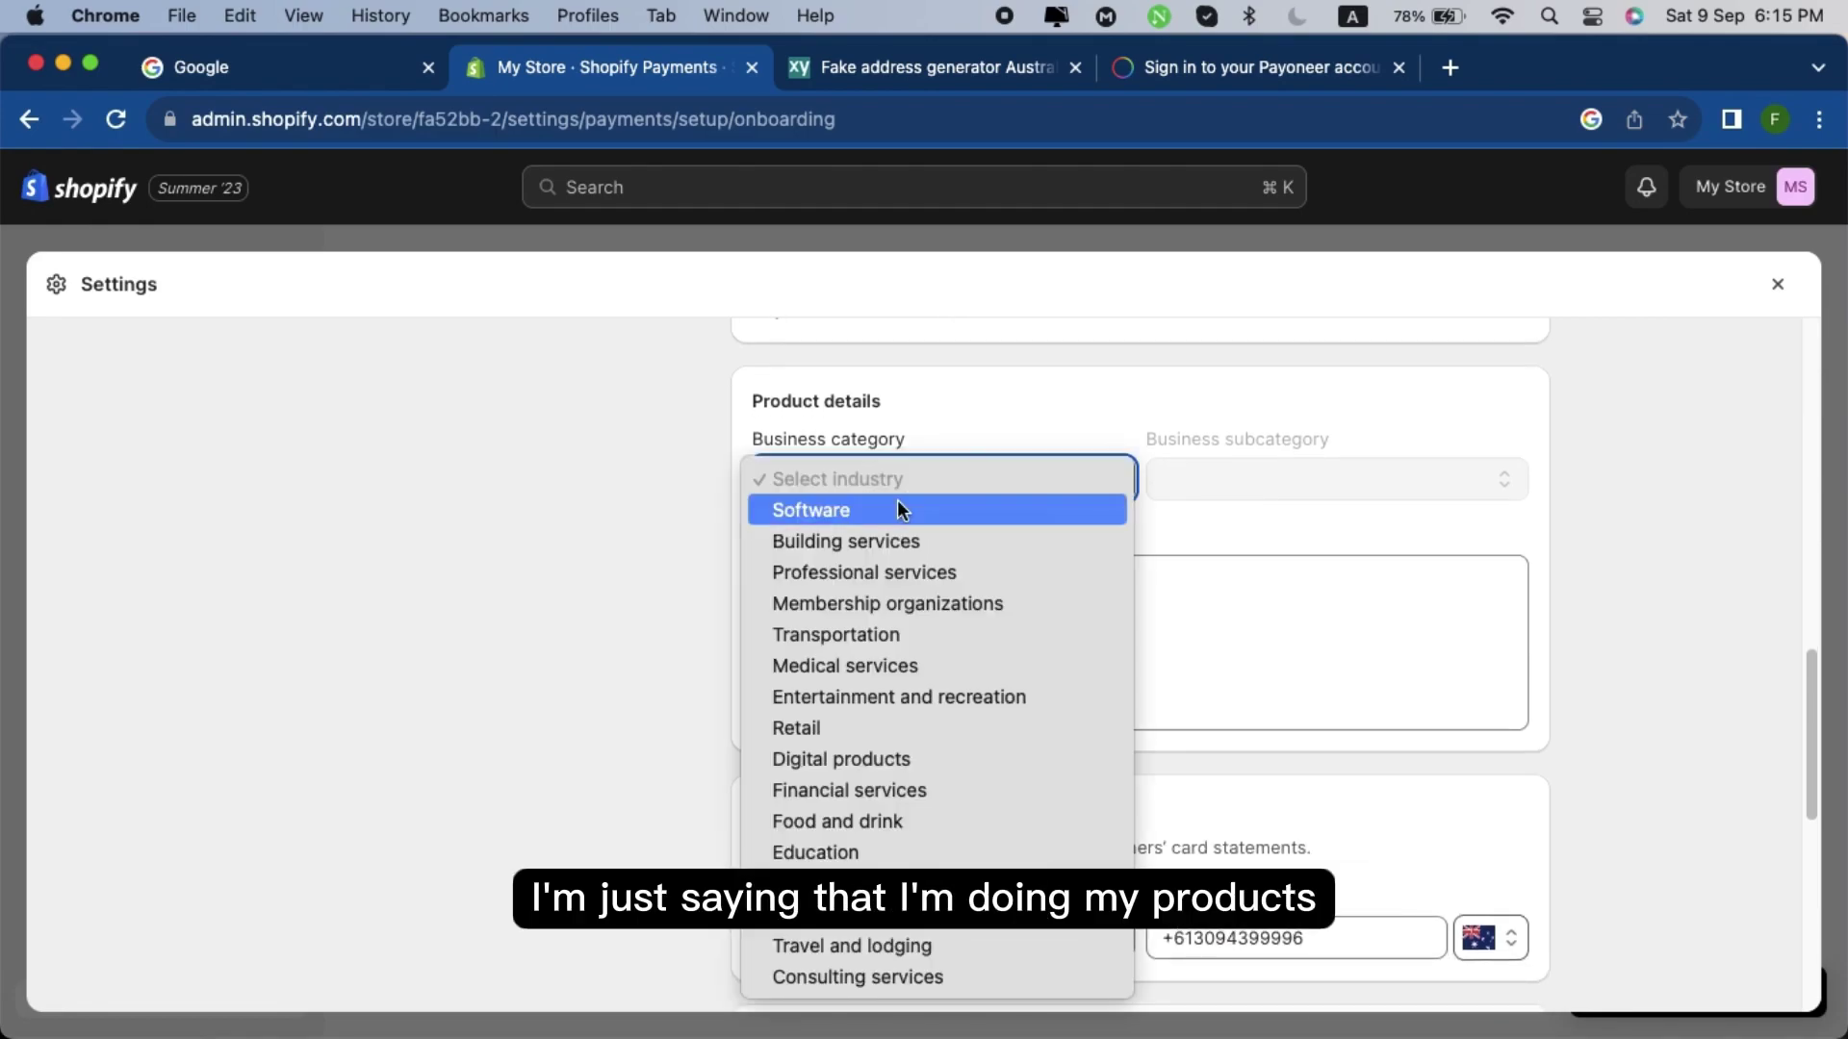
left_click(851, 729)
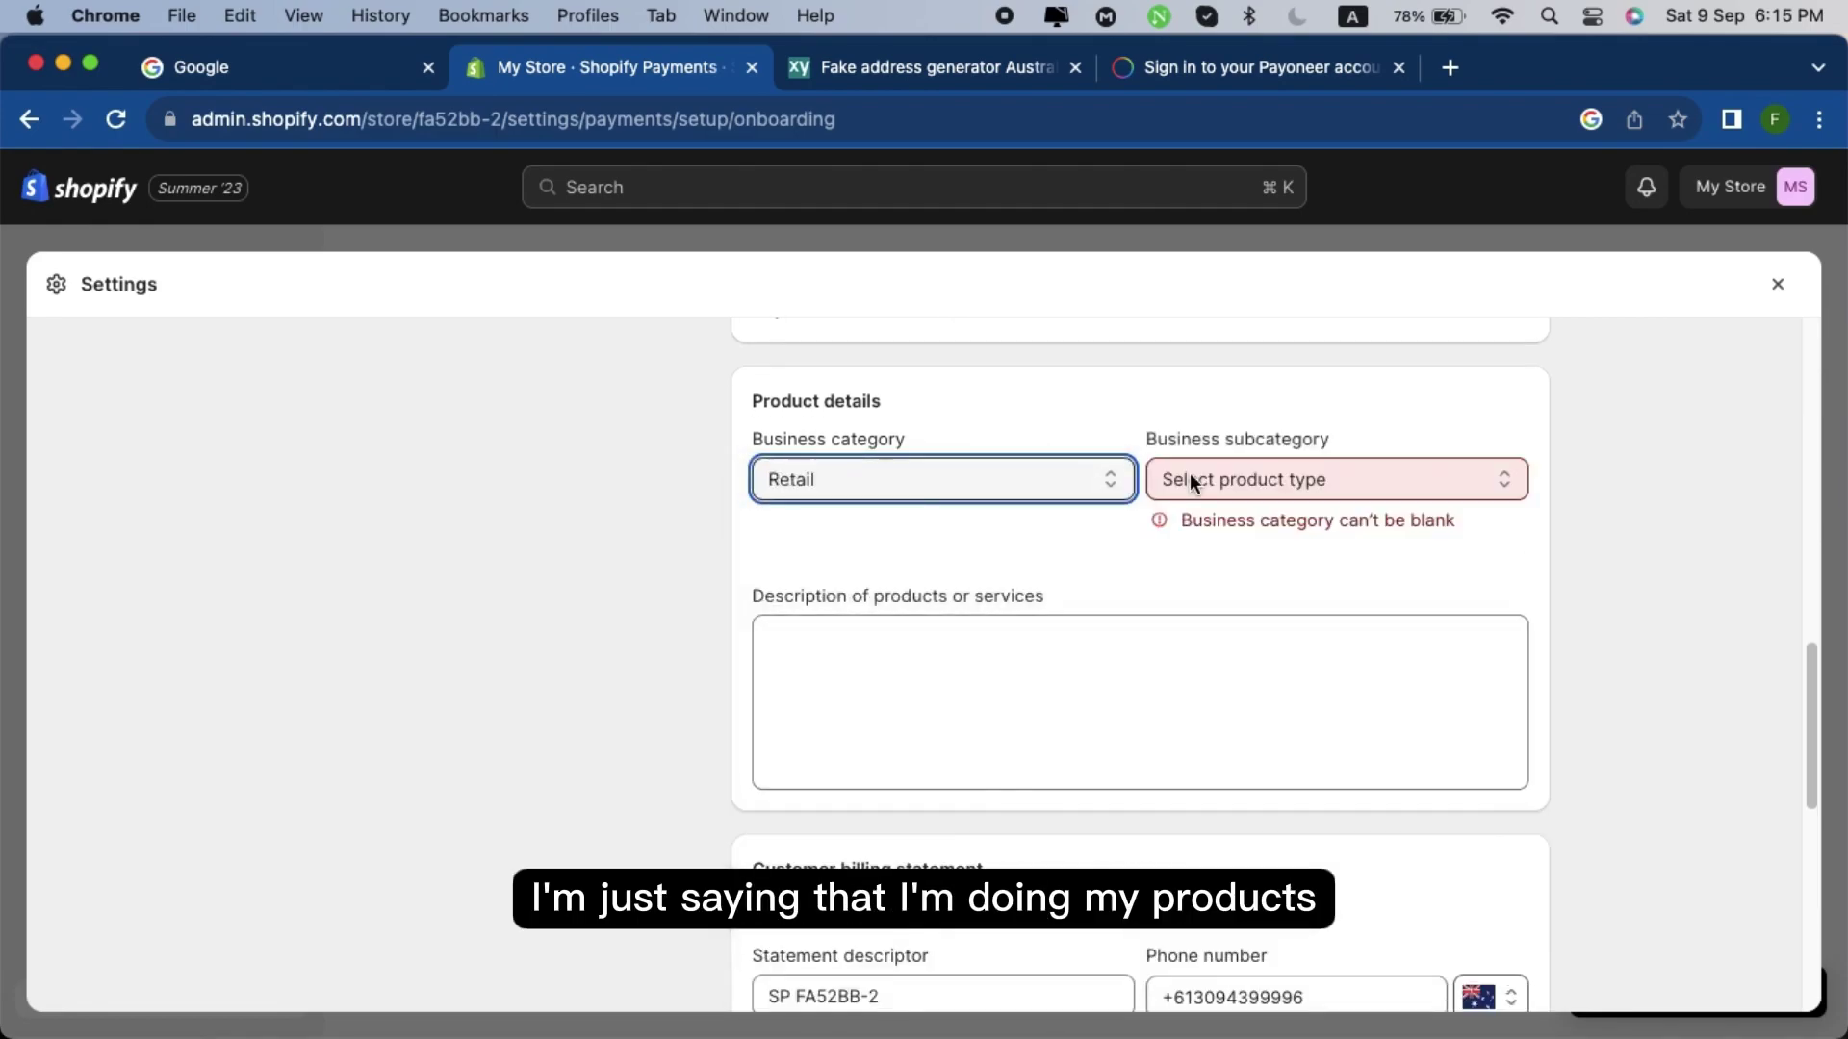
left_click(1259, 479)
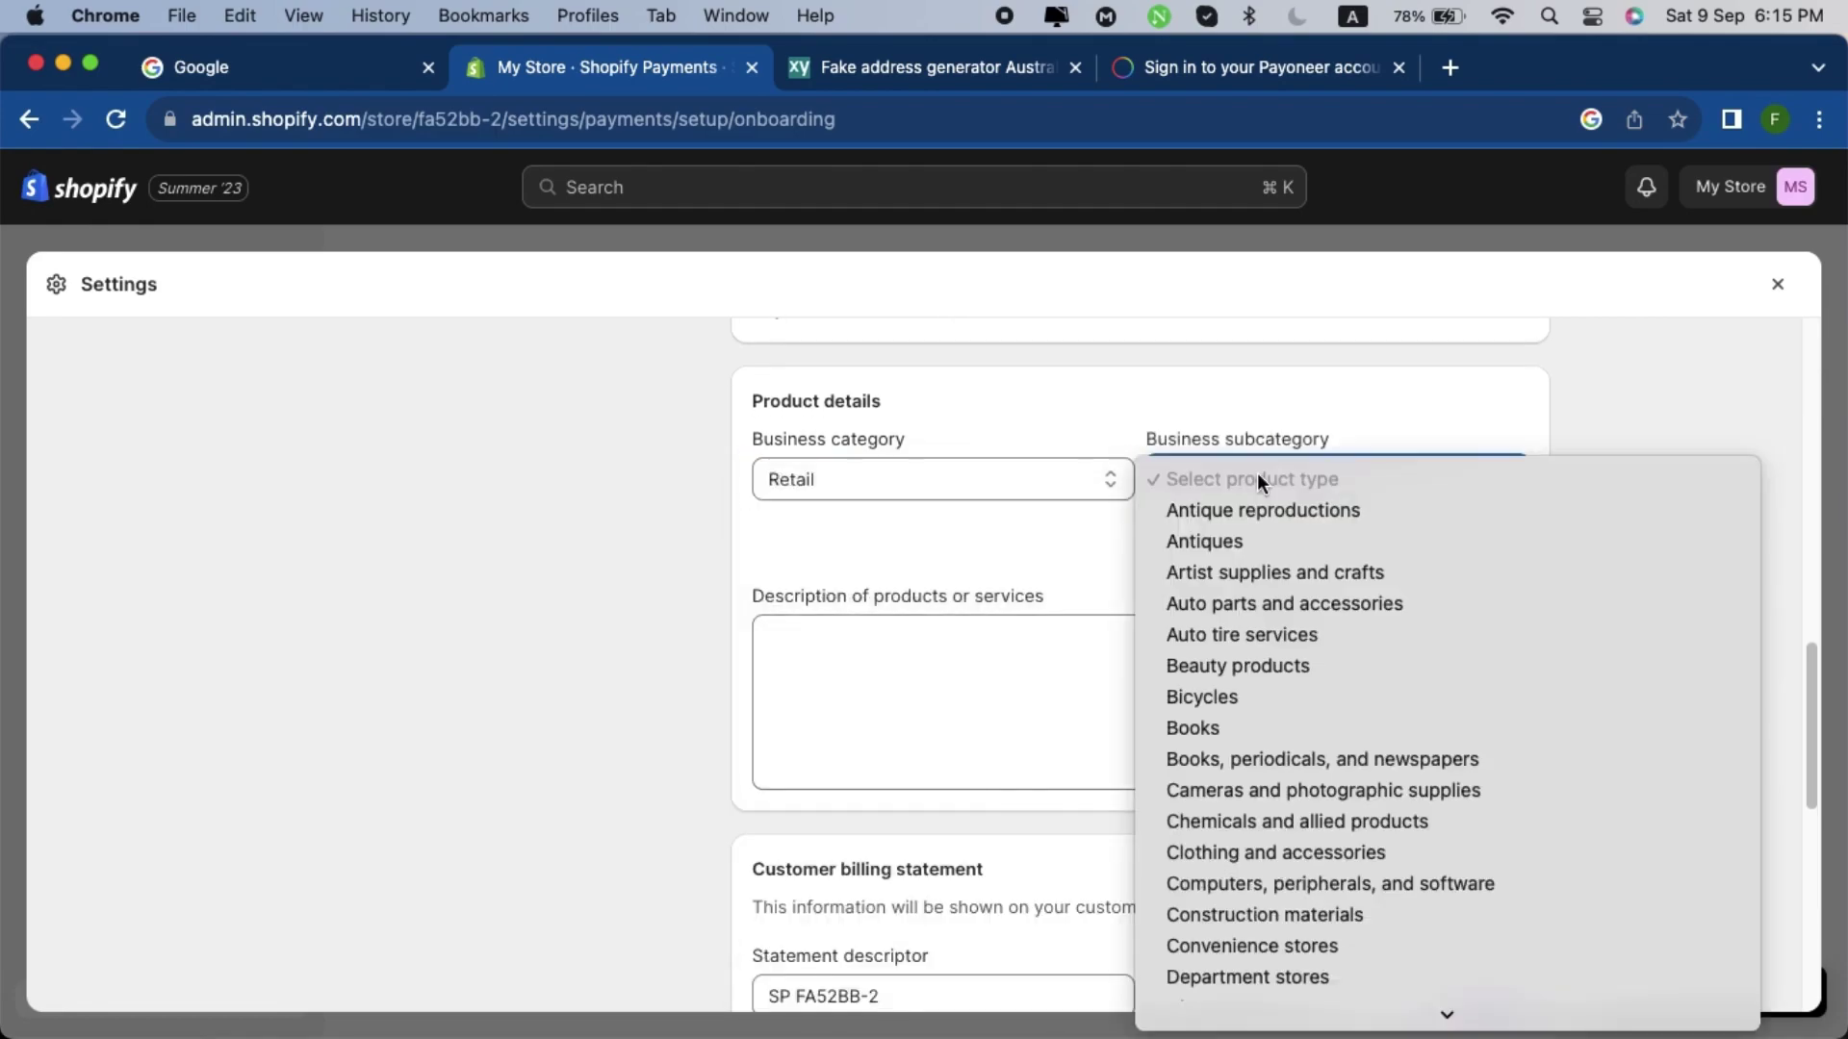
left_click(1237, 852)
left_click(1066, 690)
type("We")
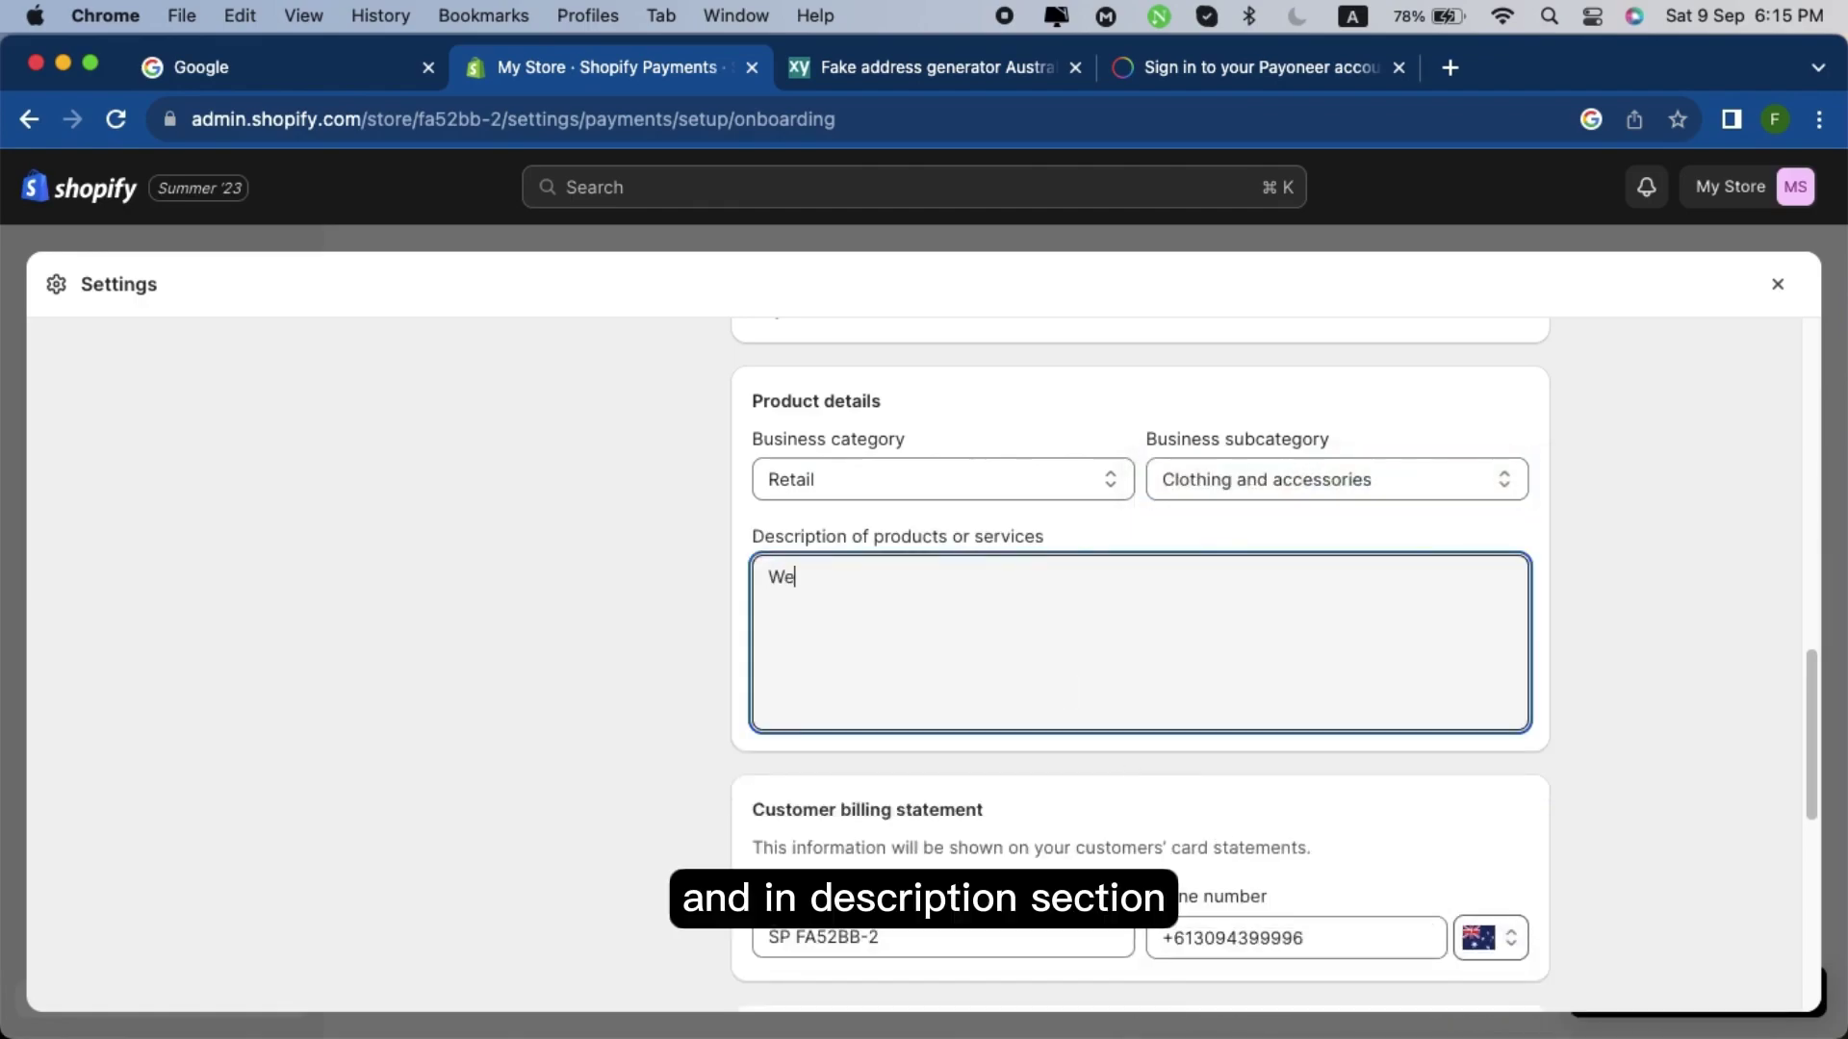
type(" are selli")
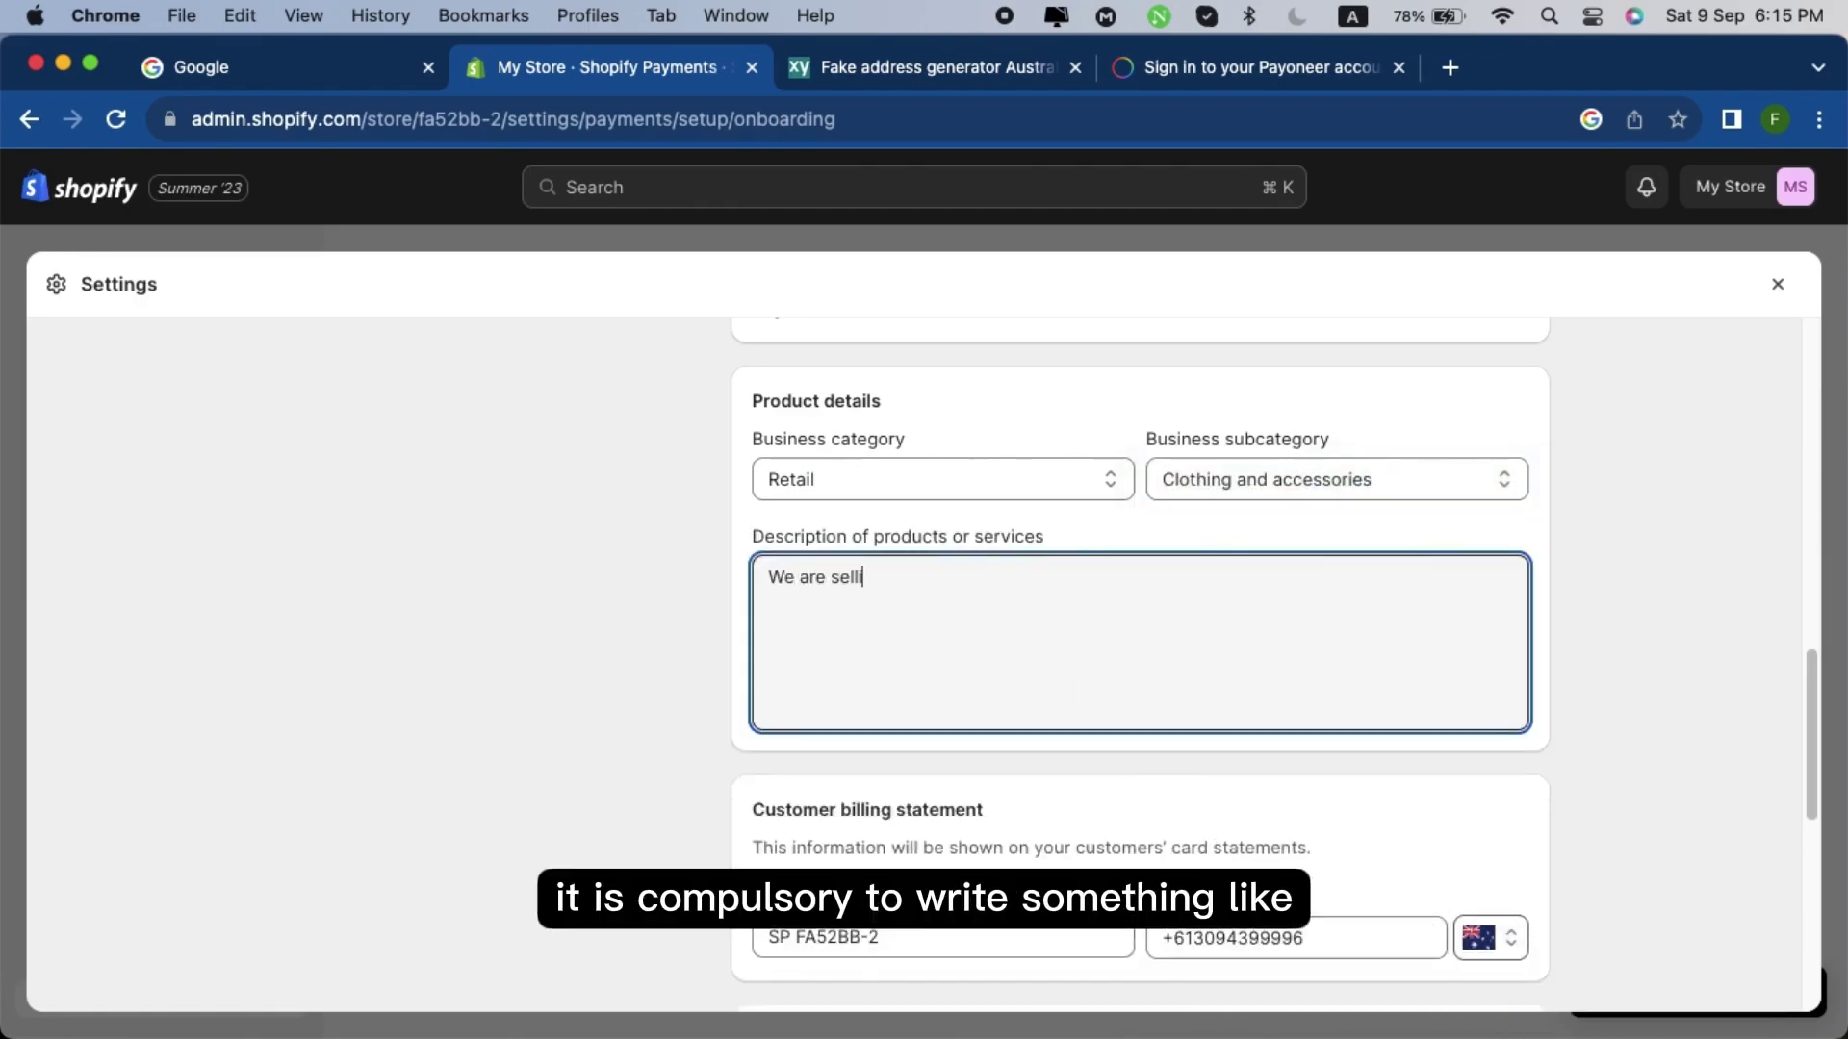
type("ng goods")
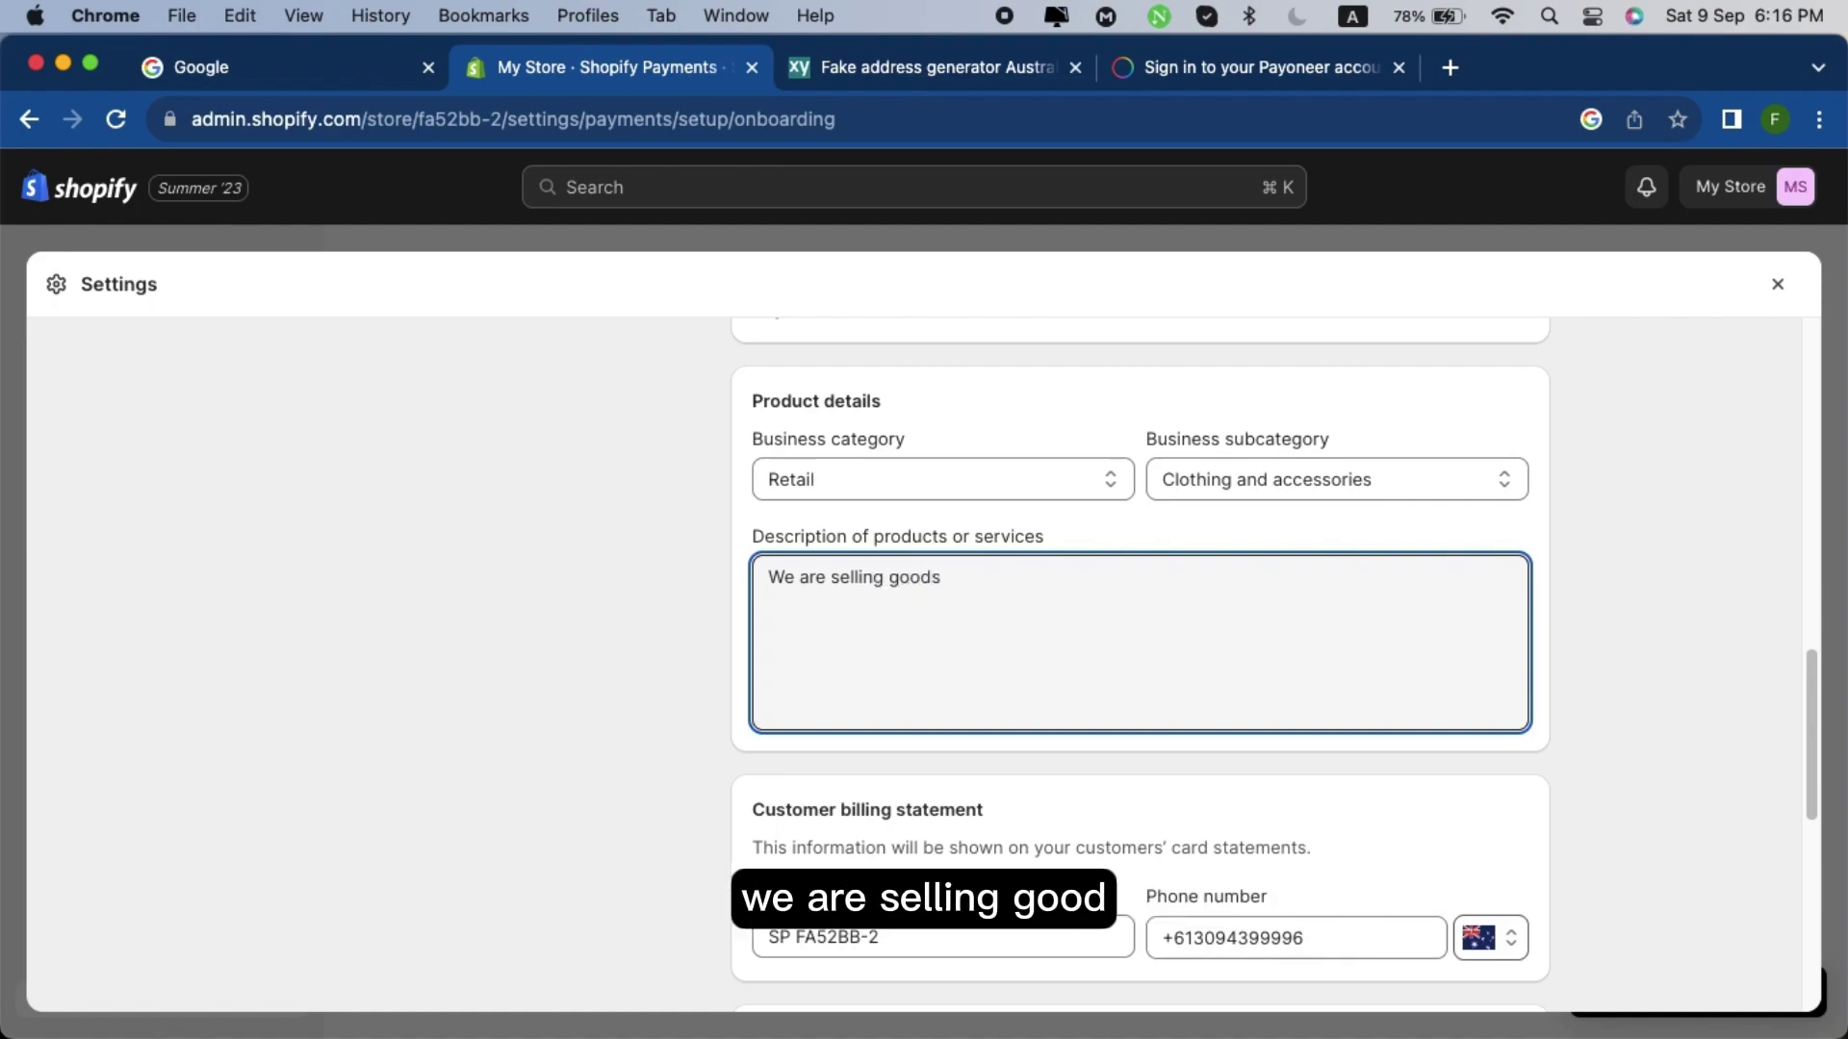
Change the phone number's country code to Pakistan (+92)
left_click(1288, 803)
scroll(1287, 803, "down", 5)
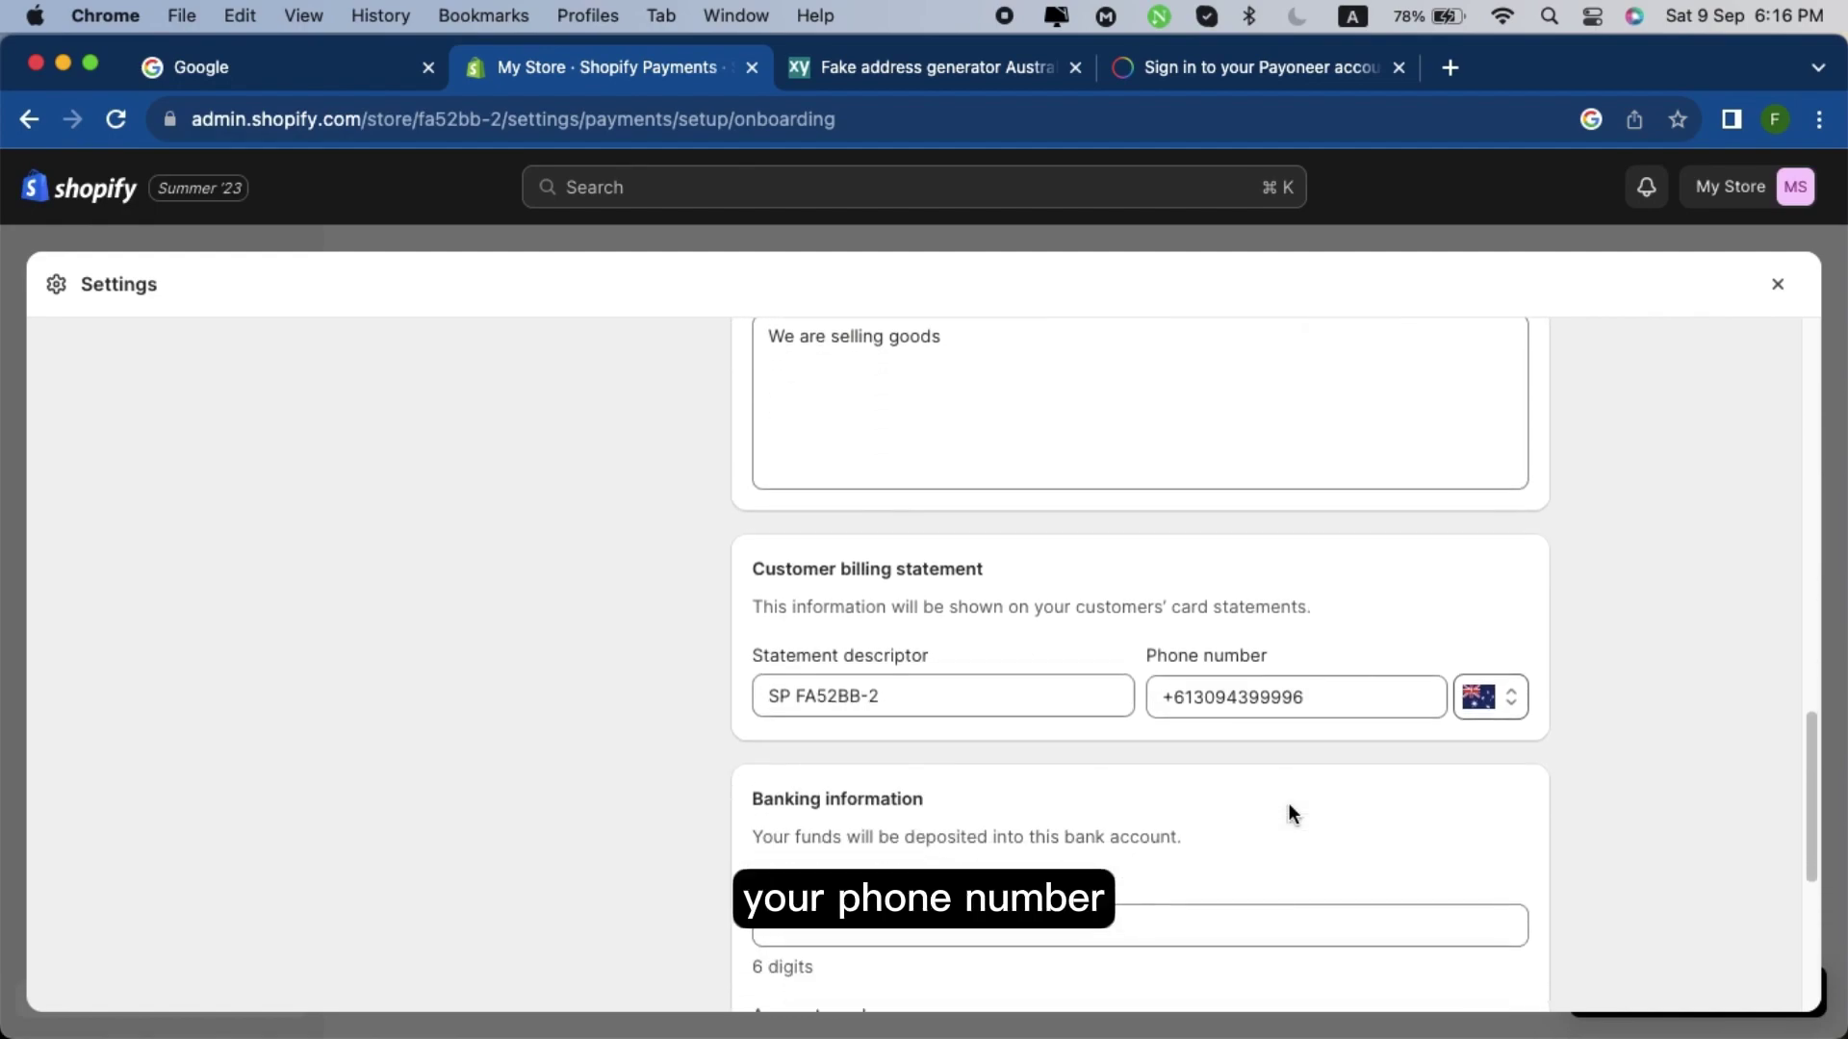
scroll(1288, 803, "down", 1)
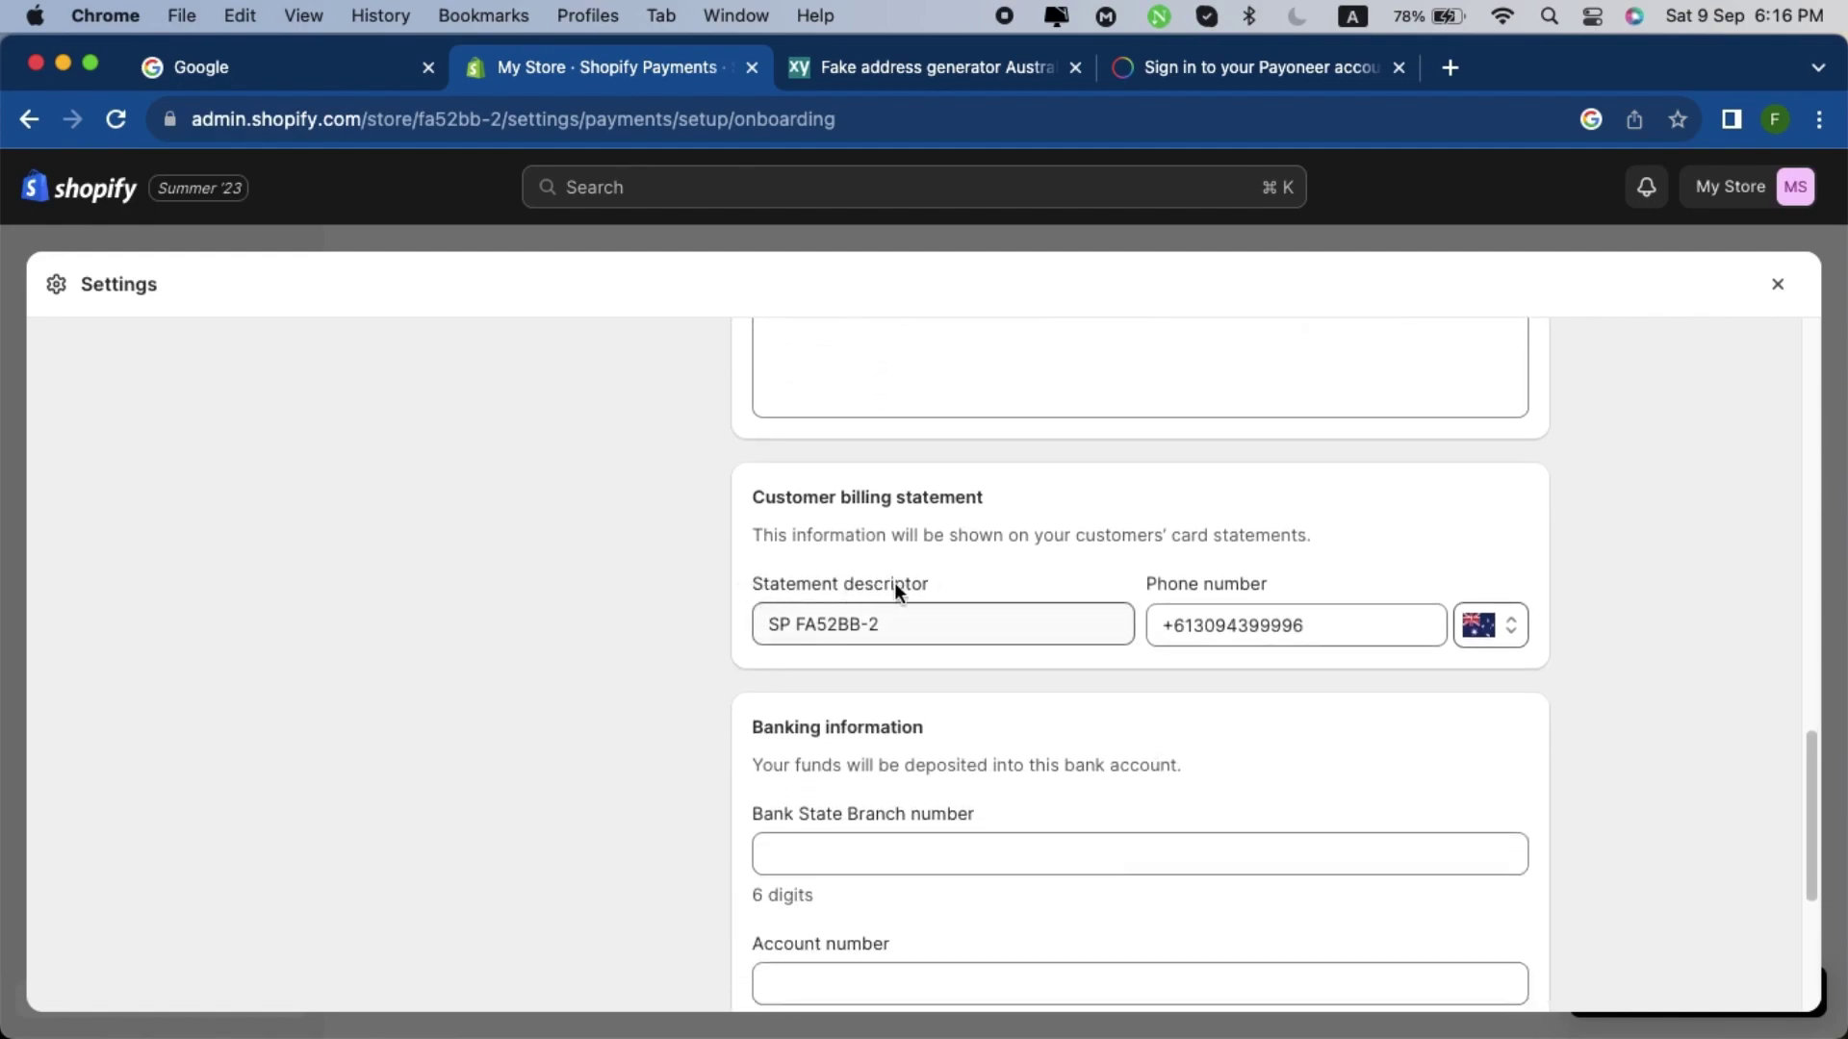
left_click(1483, 627)
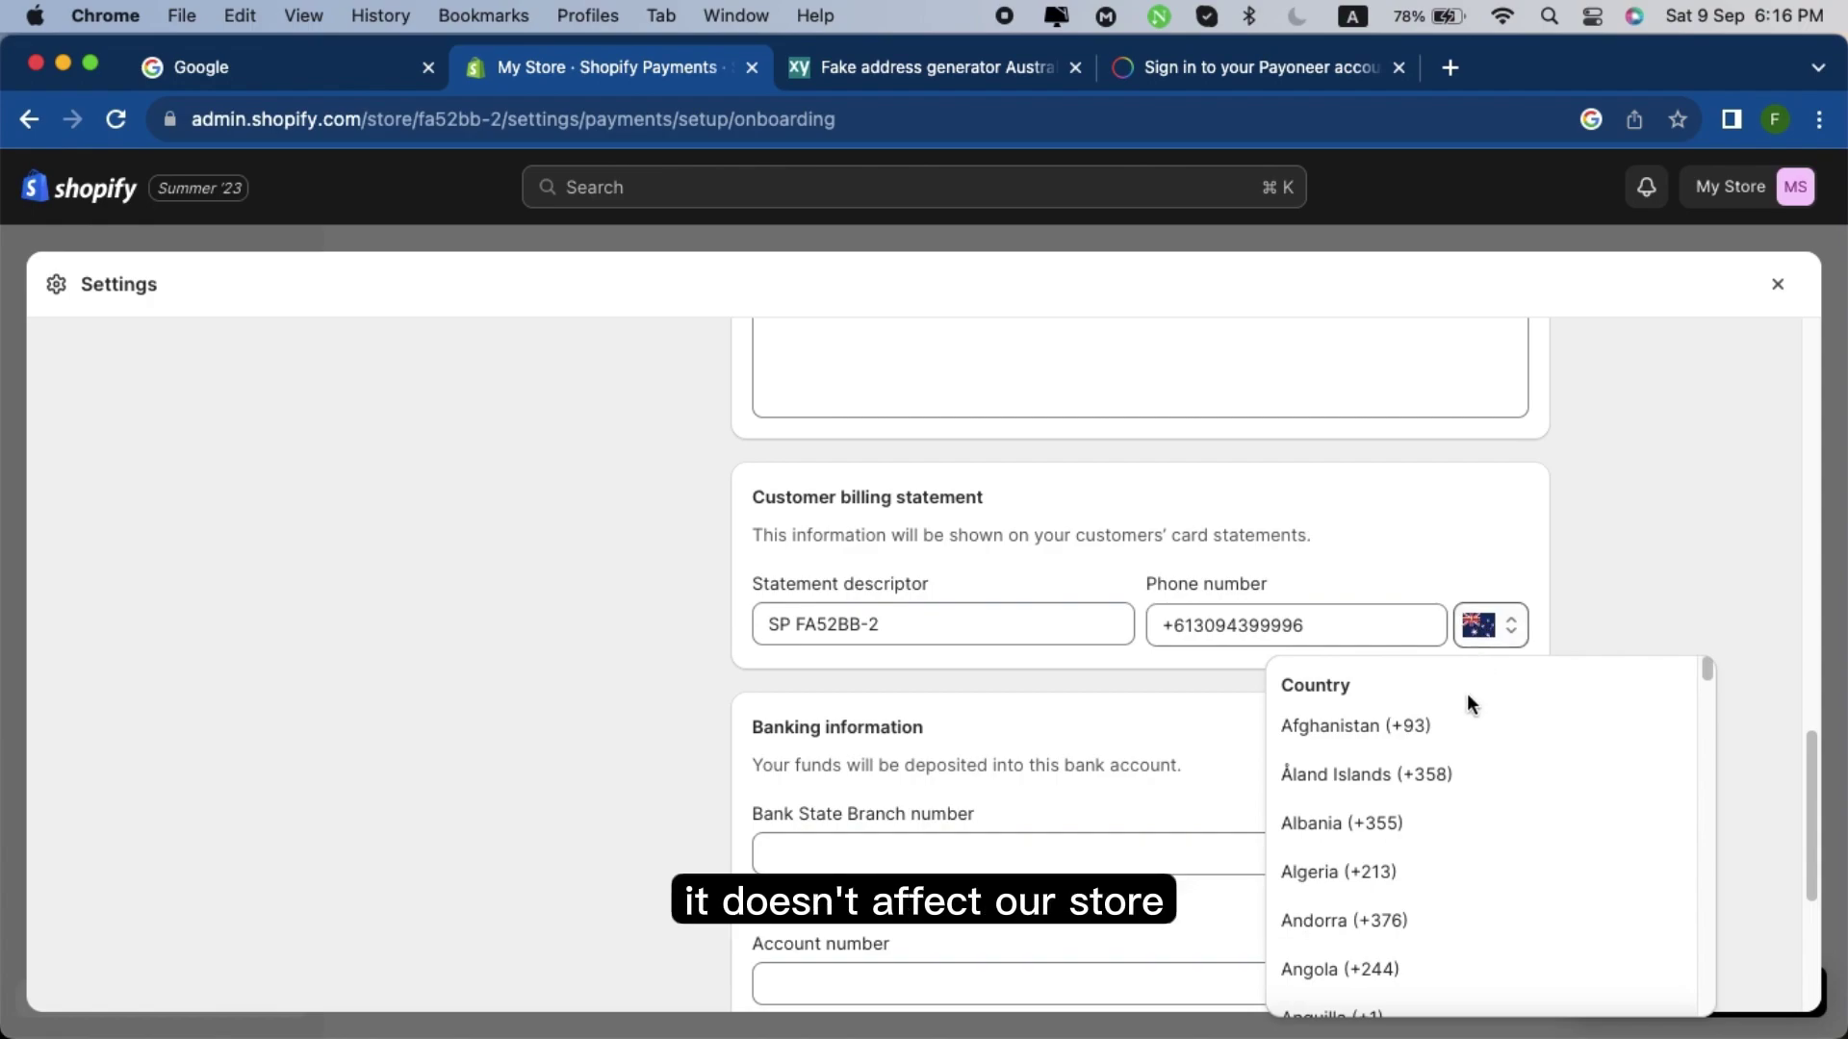
scroll(1466, 693, "down", 20)
scroll(1467, 693, "up", 6)
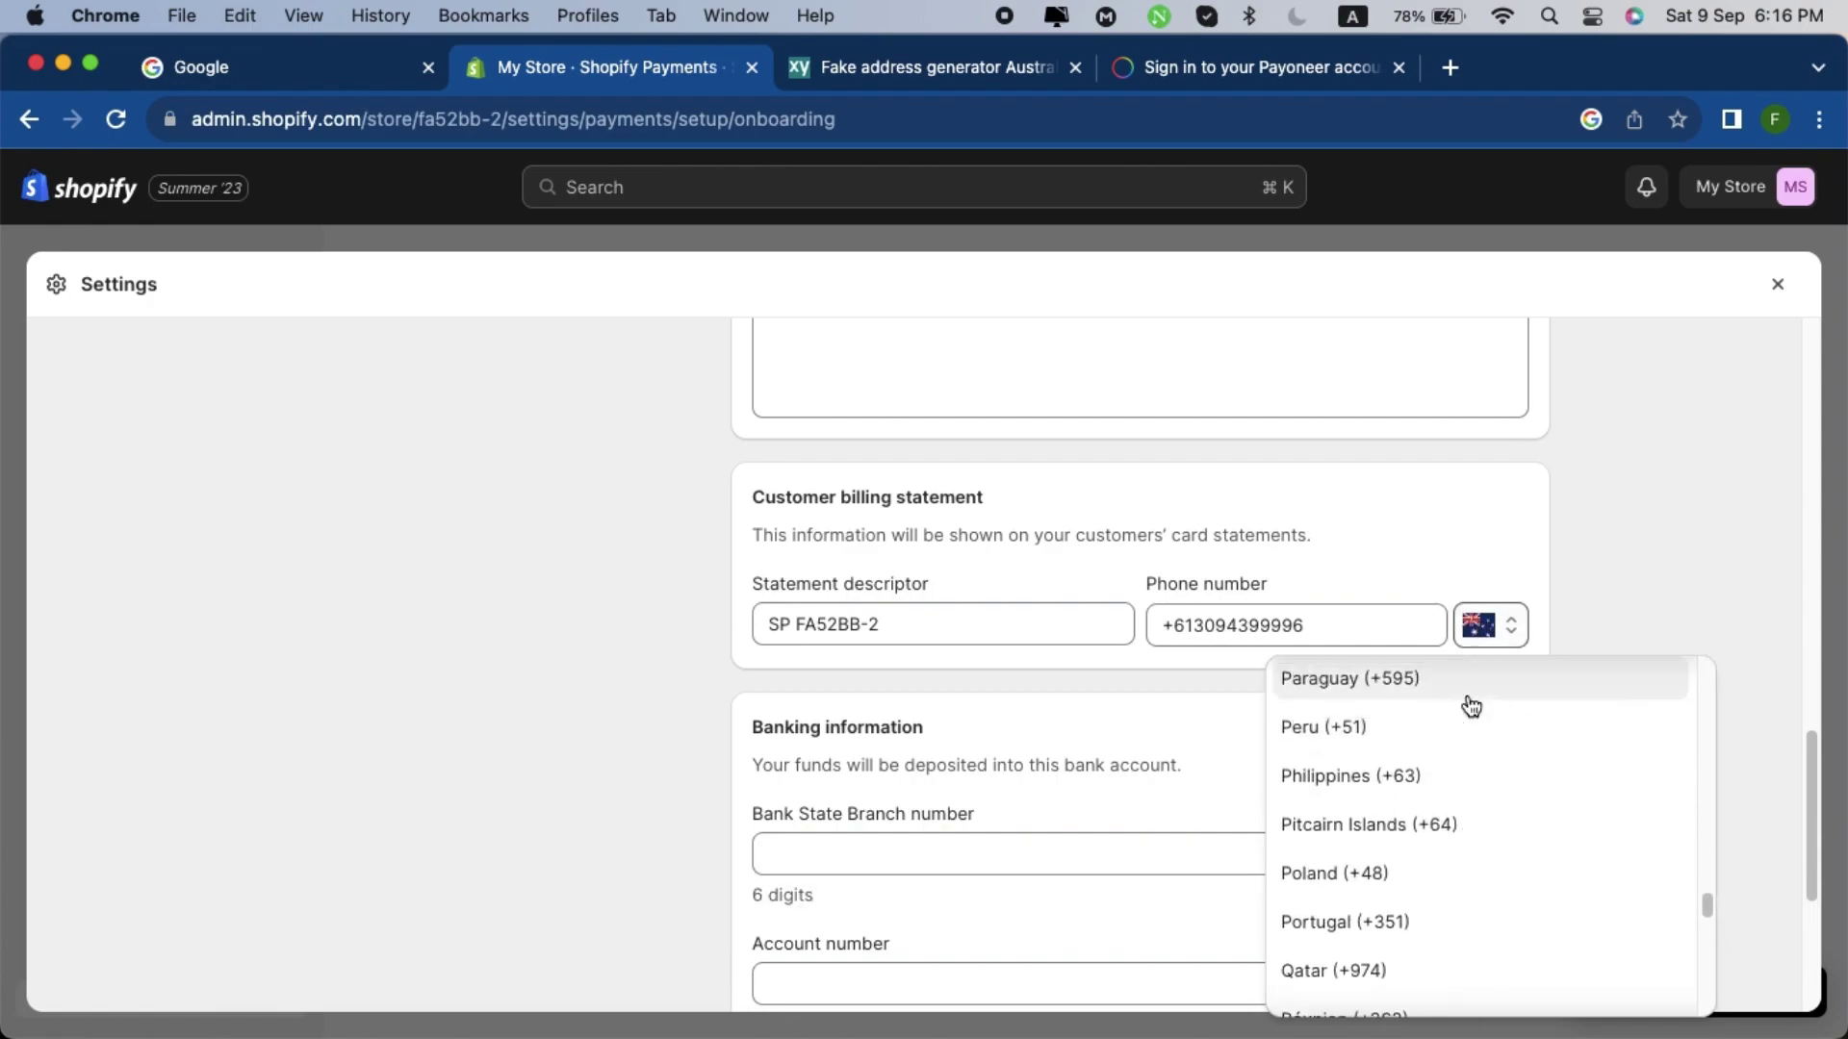
scroll(1471, 706, "up", 3)
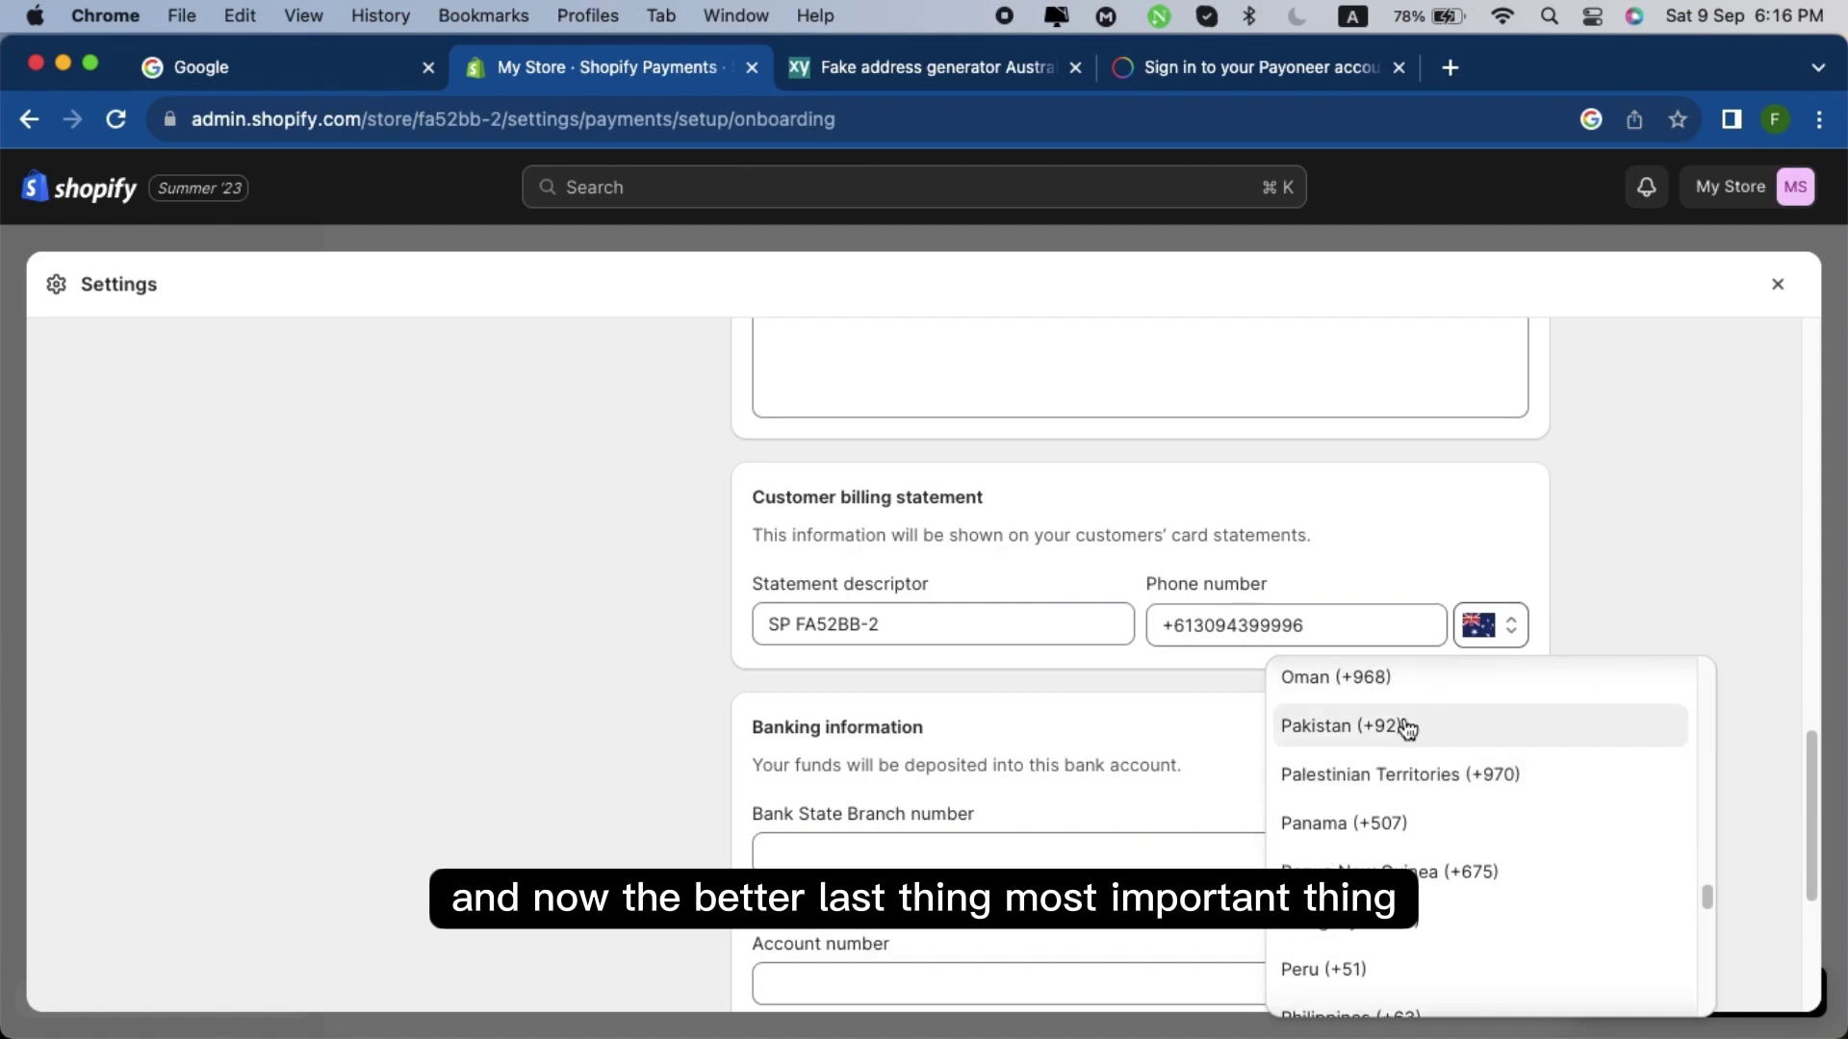
left_click(1405, 726)
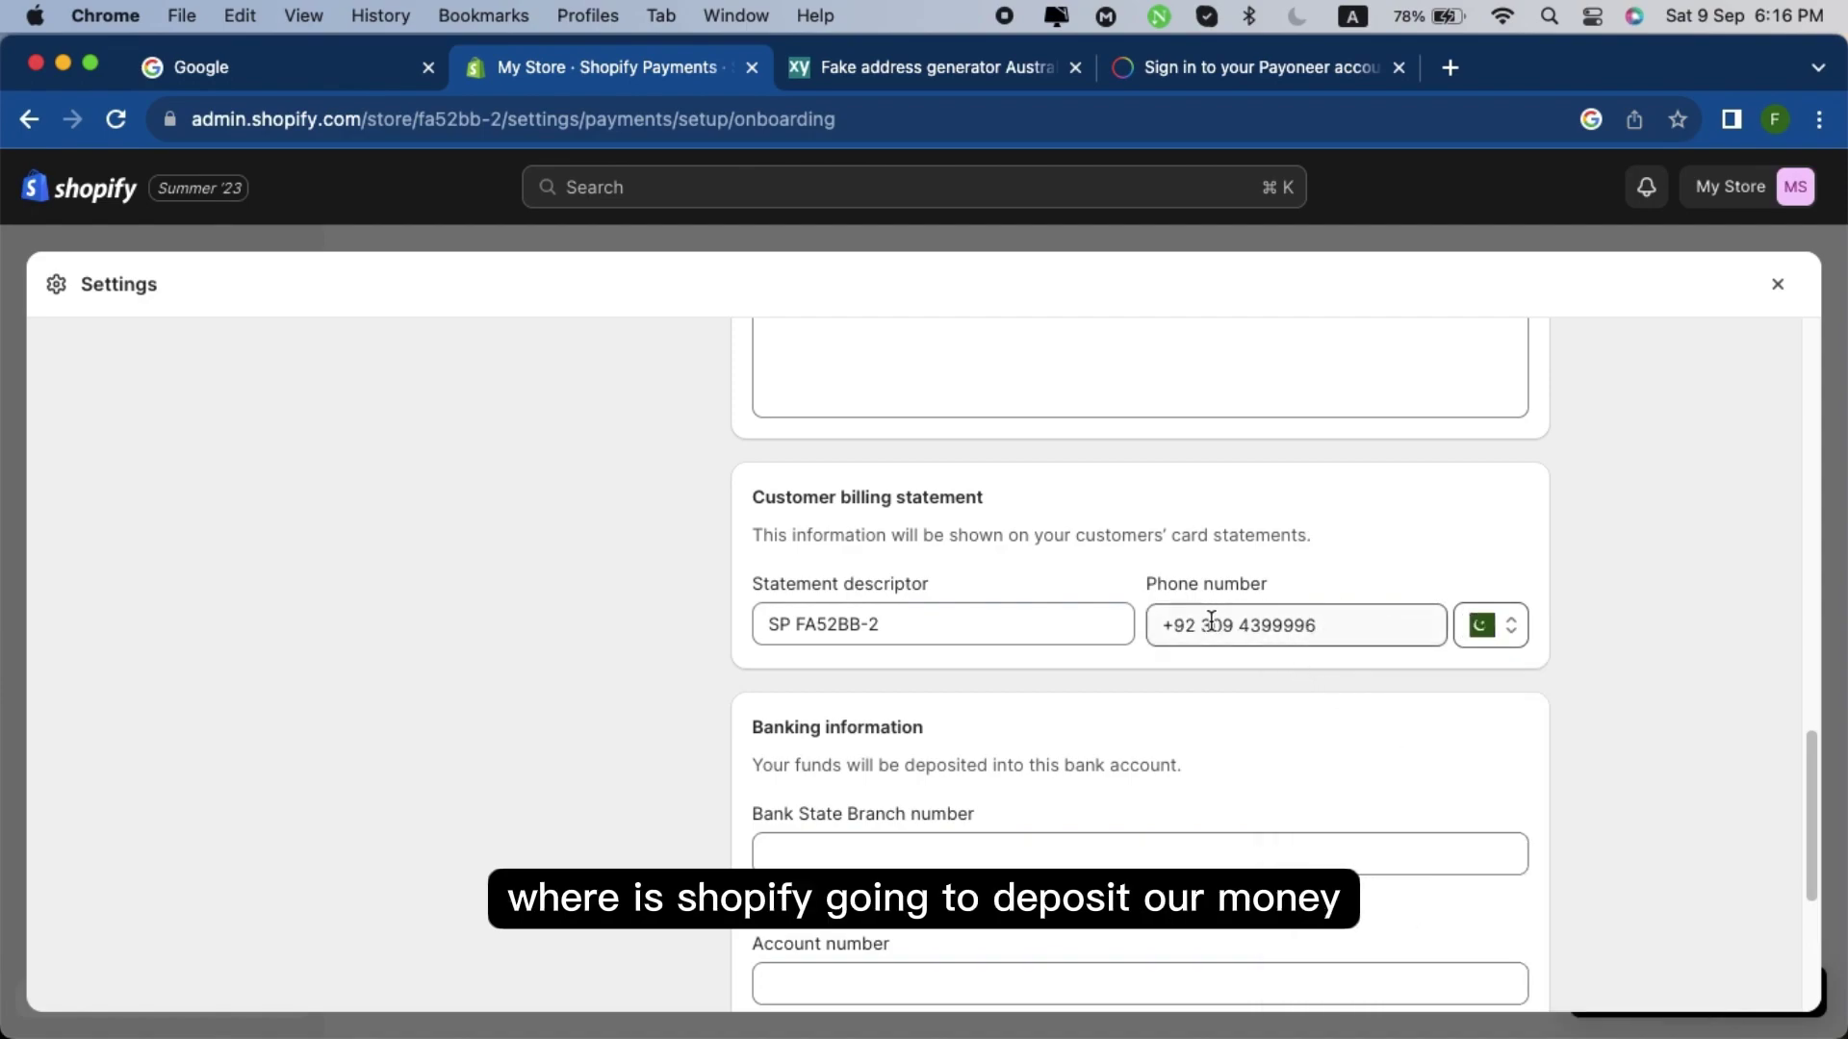
Review the Banking information section on where payouts are deposited, then move to the Payoneer tab
scroll(1211, 620, "down", 3)
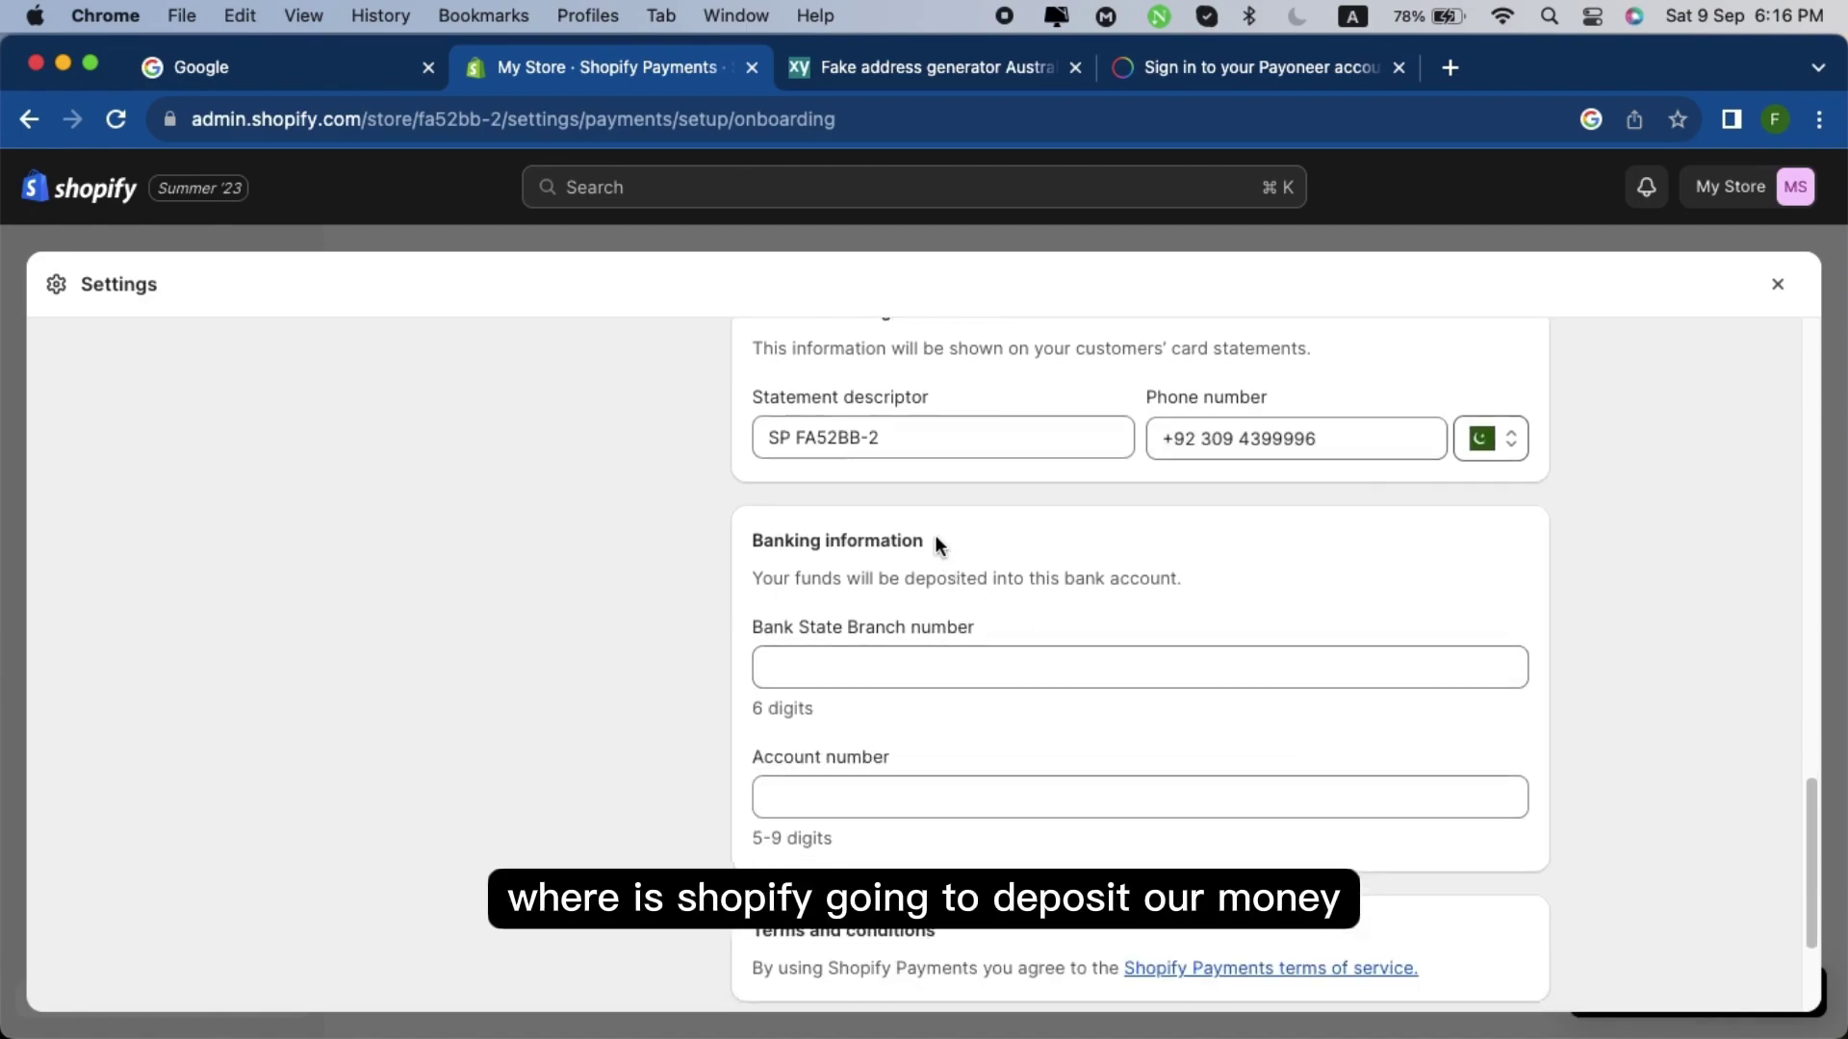
left_click_drag(933, 540, 731, 540)
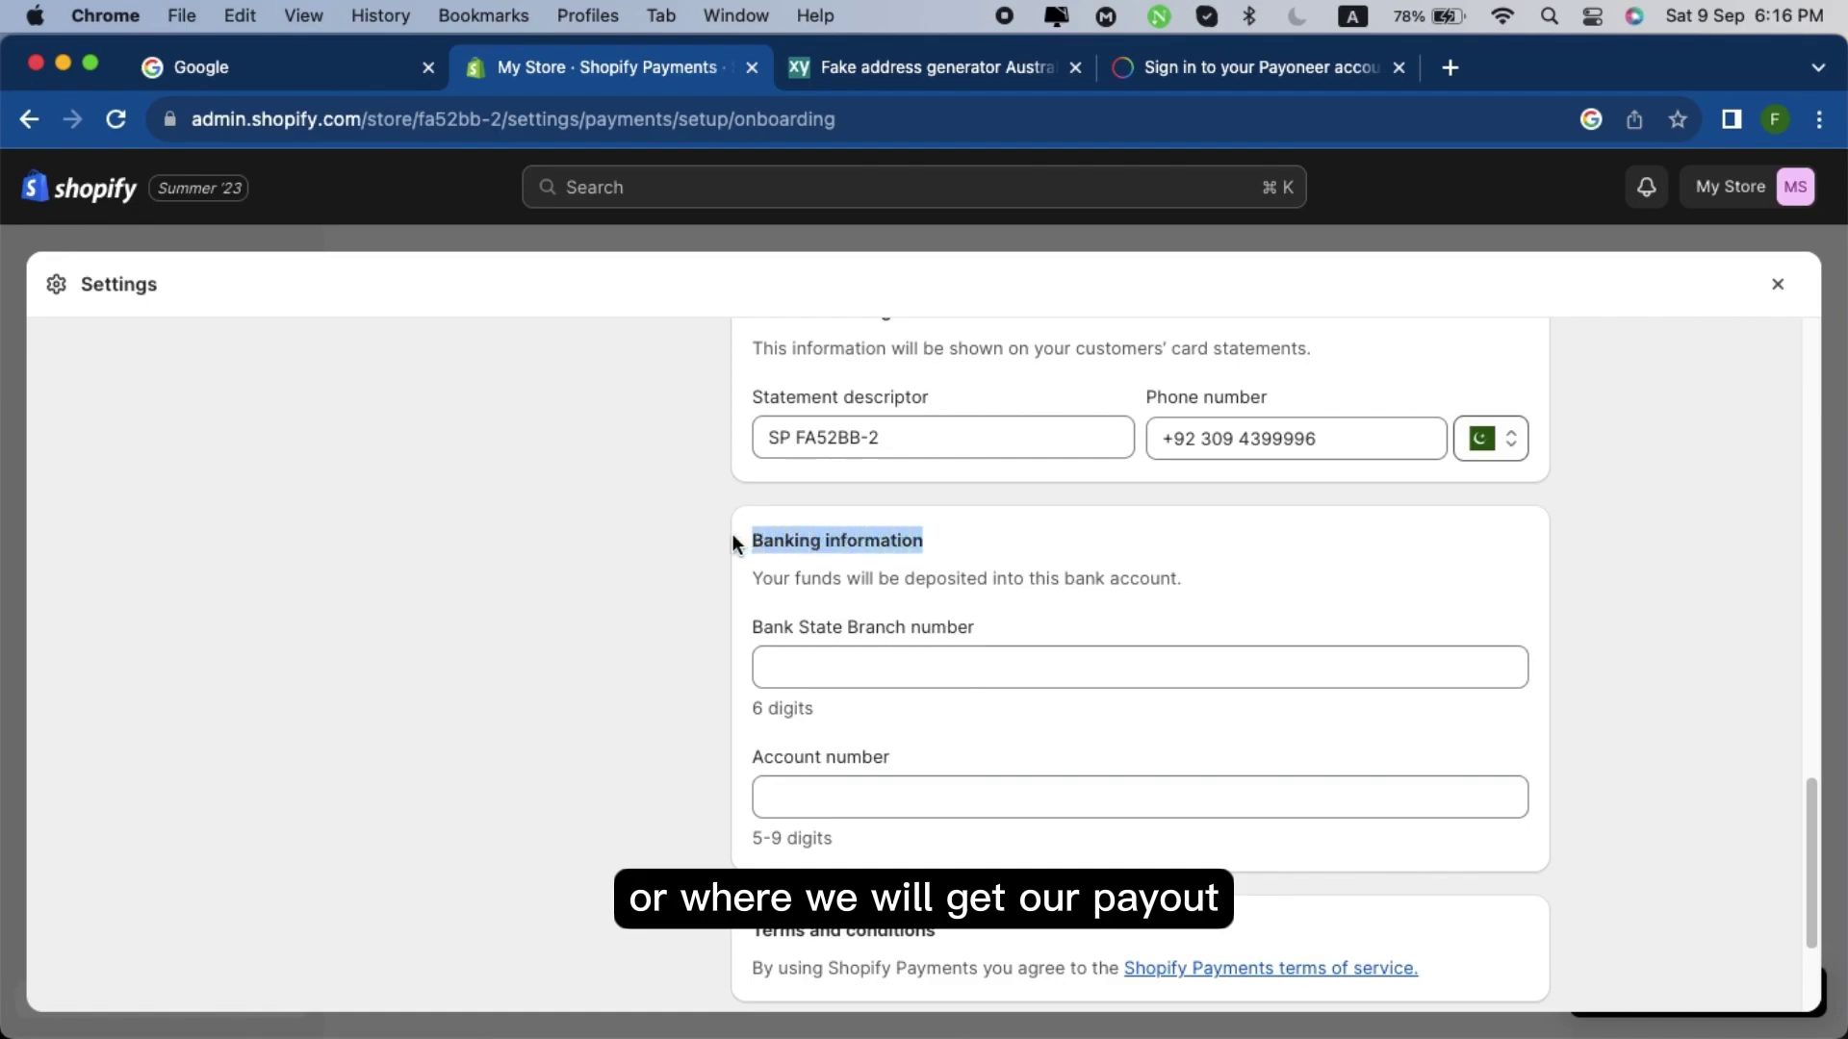
left_click(1009, 543)
scroll(1011, 543, "down", 1)
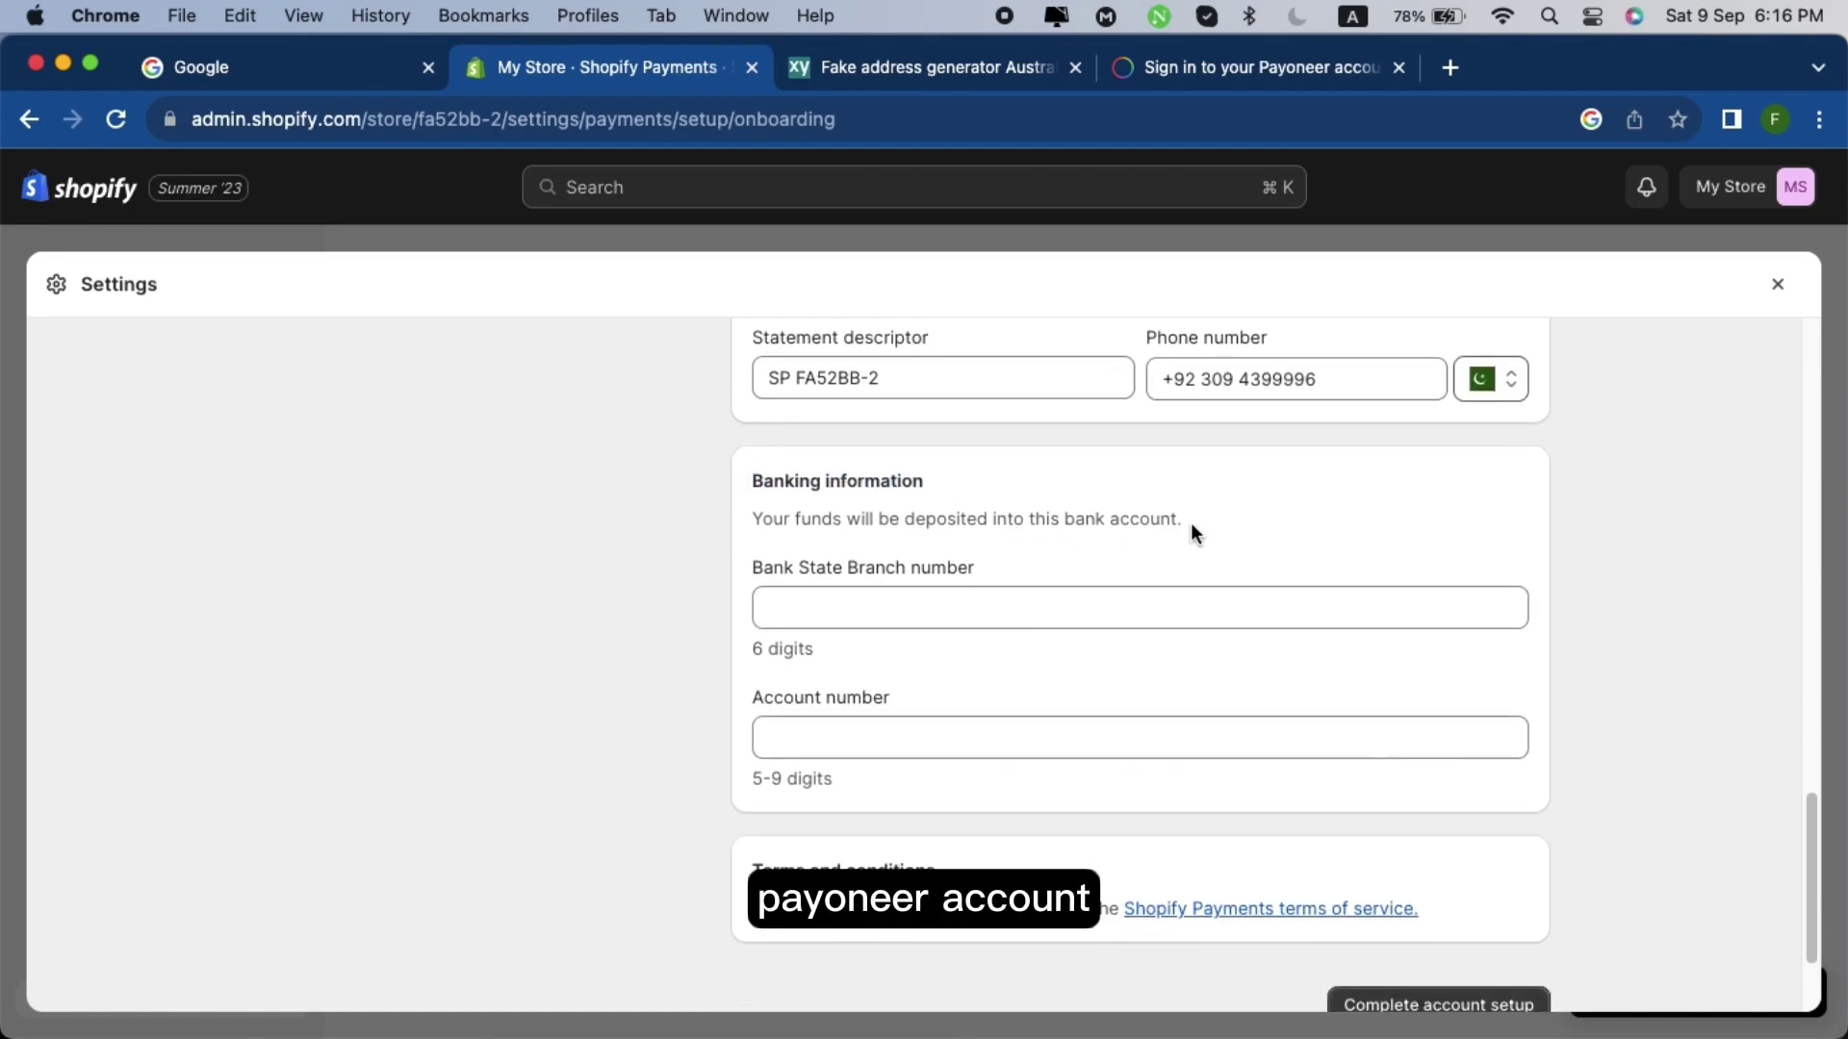
left_click_drag(1192, 524, 788, 520)
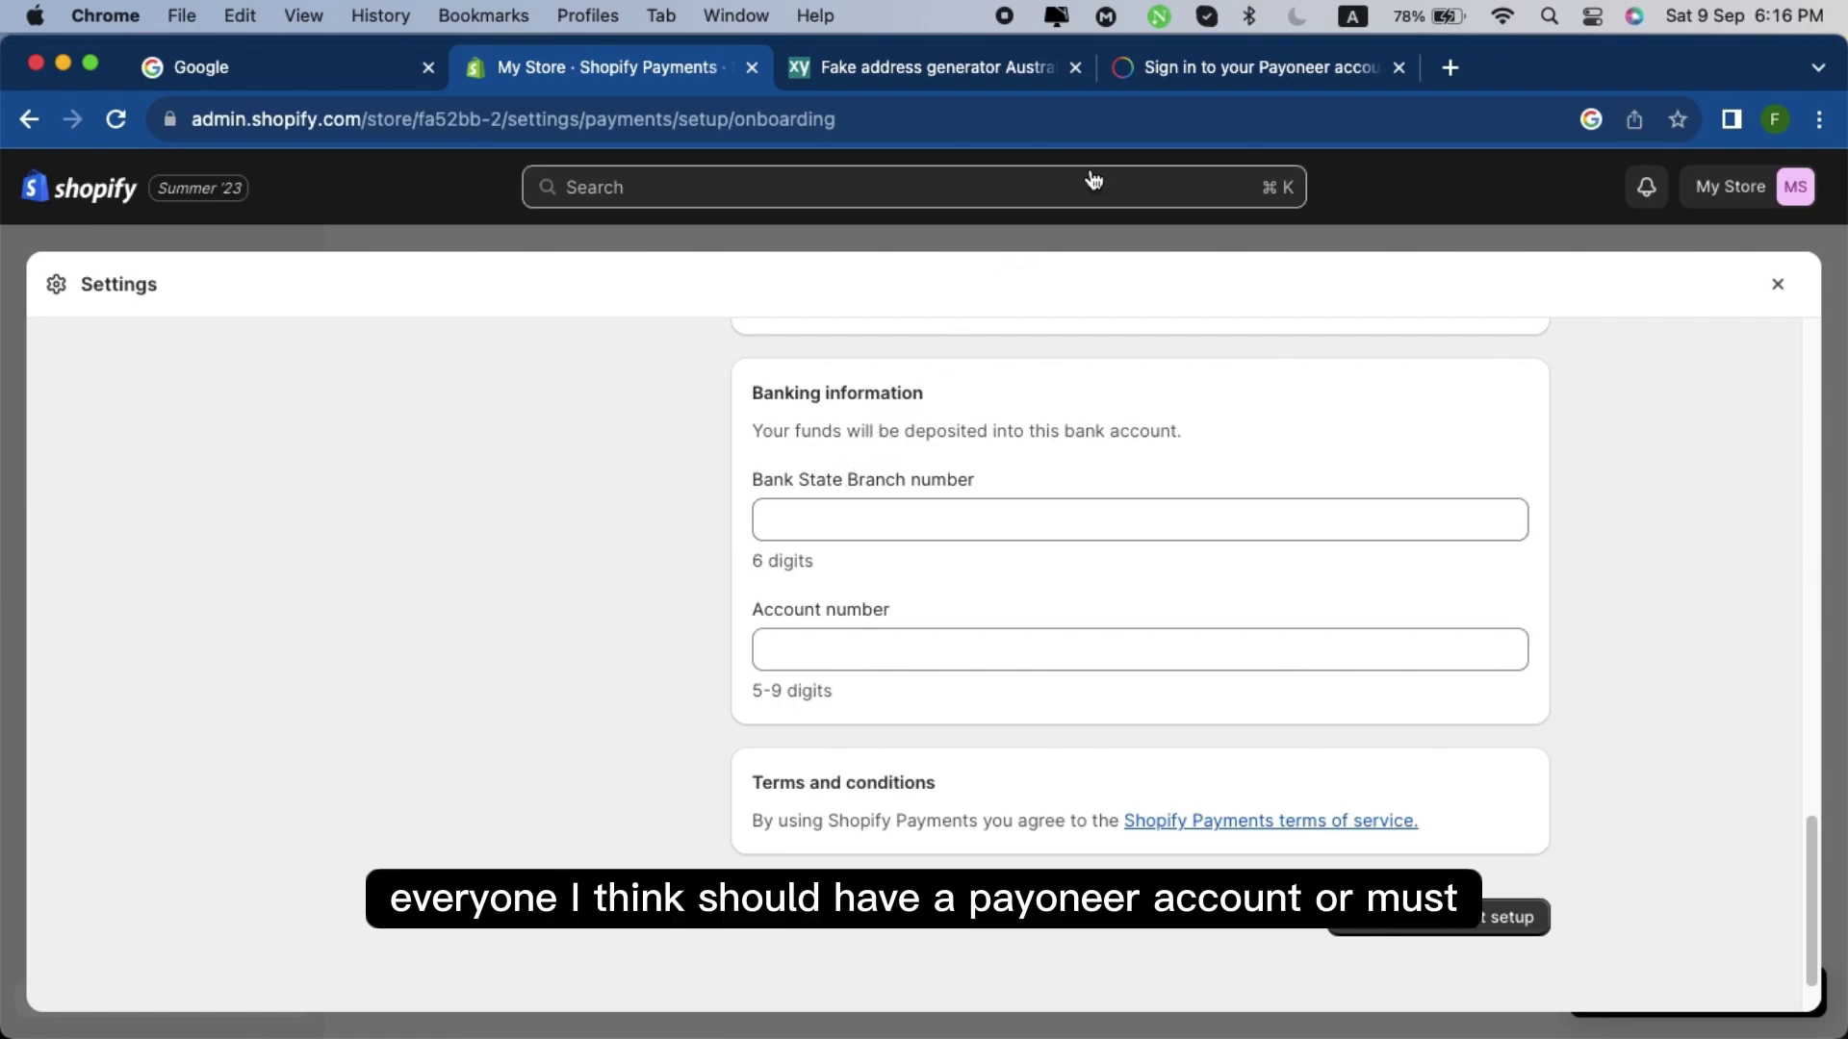
left_click(1178, 75)
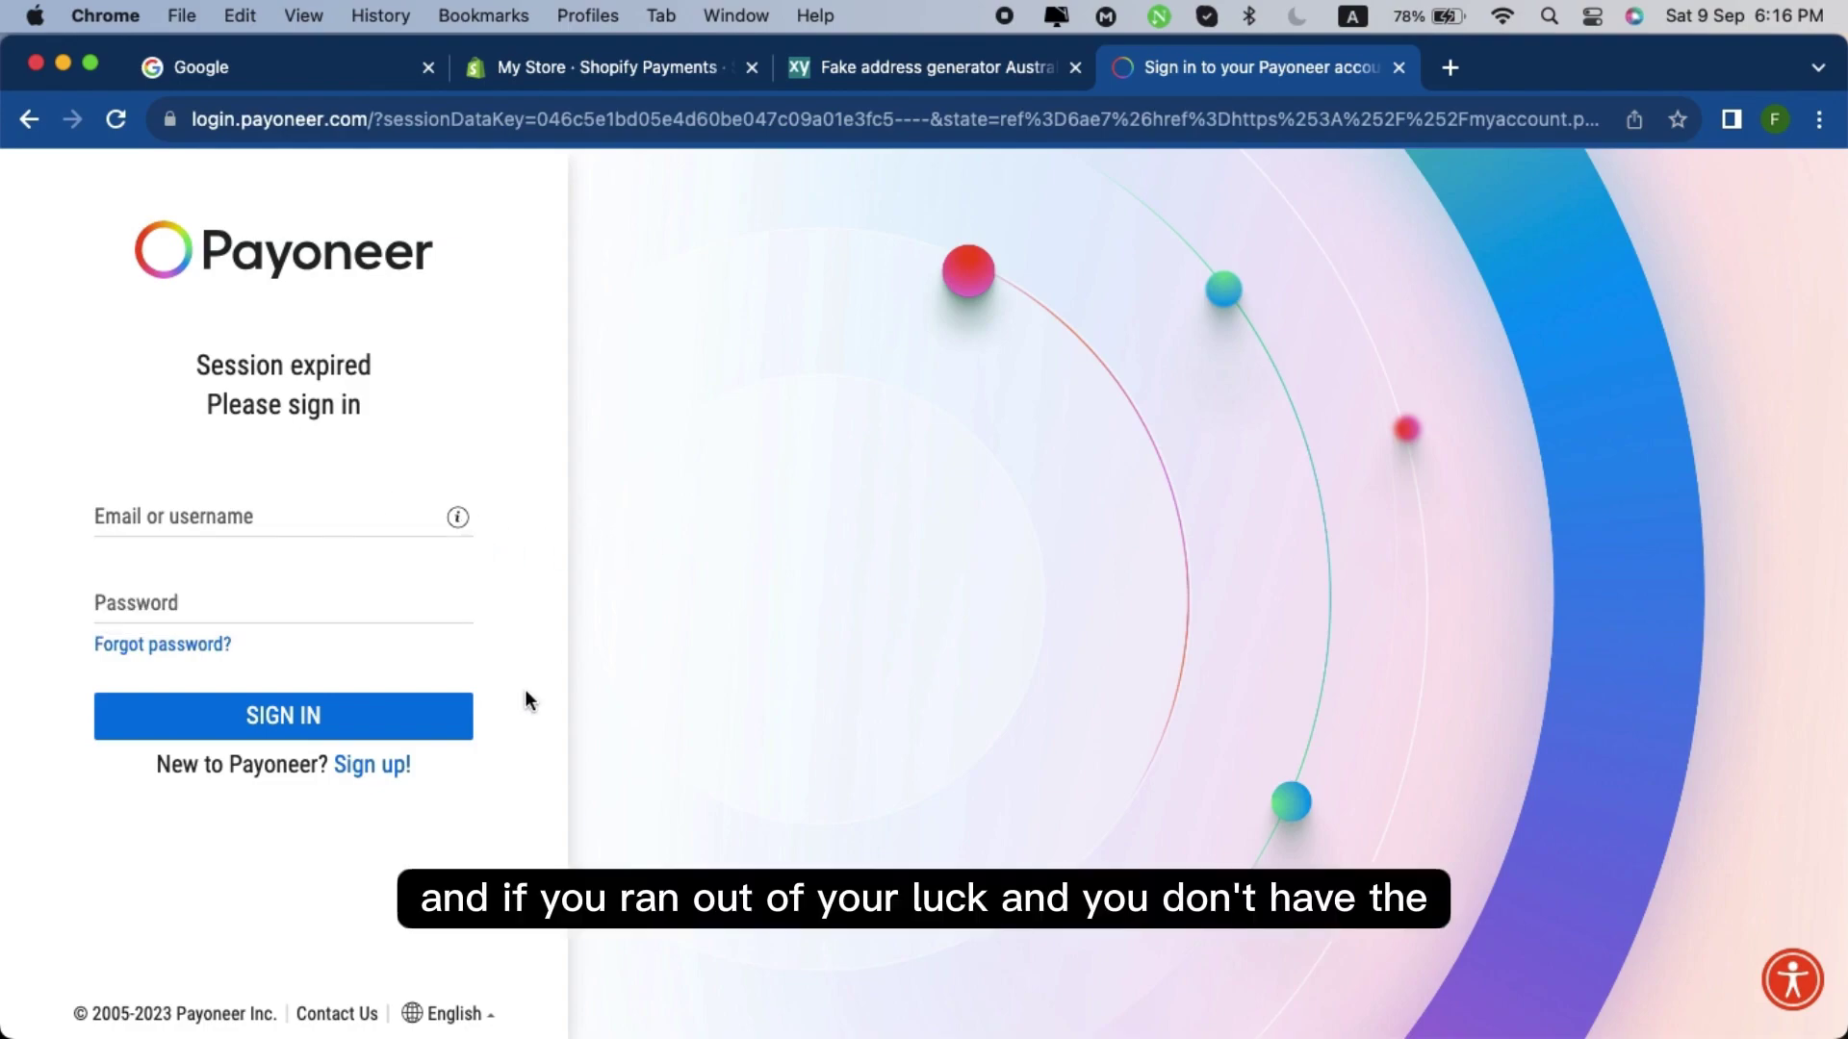
Sign in to Payoneer with the account email and password
left_click_drag(450, 781, 136, 767)
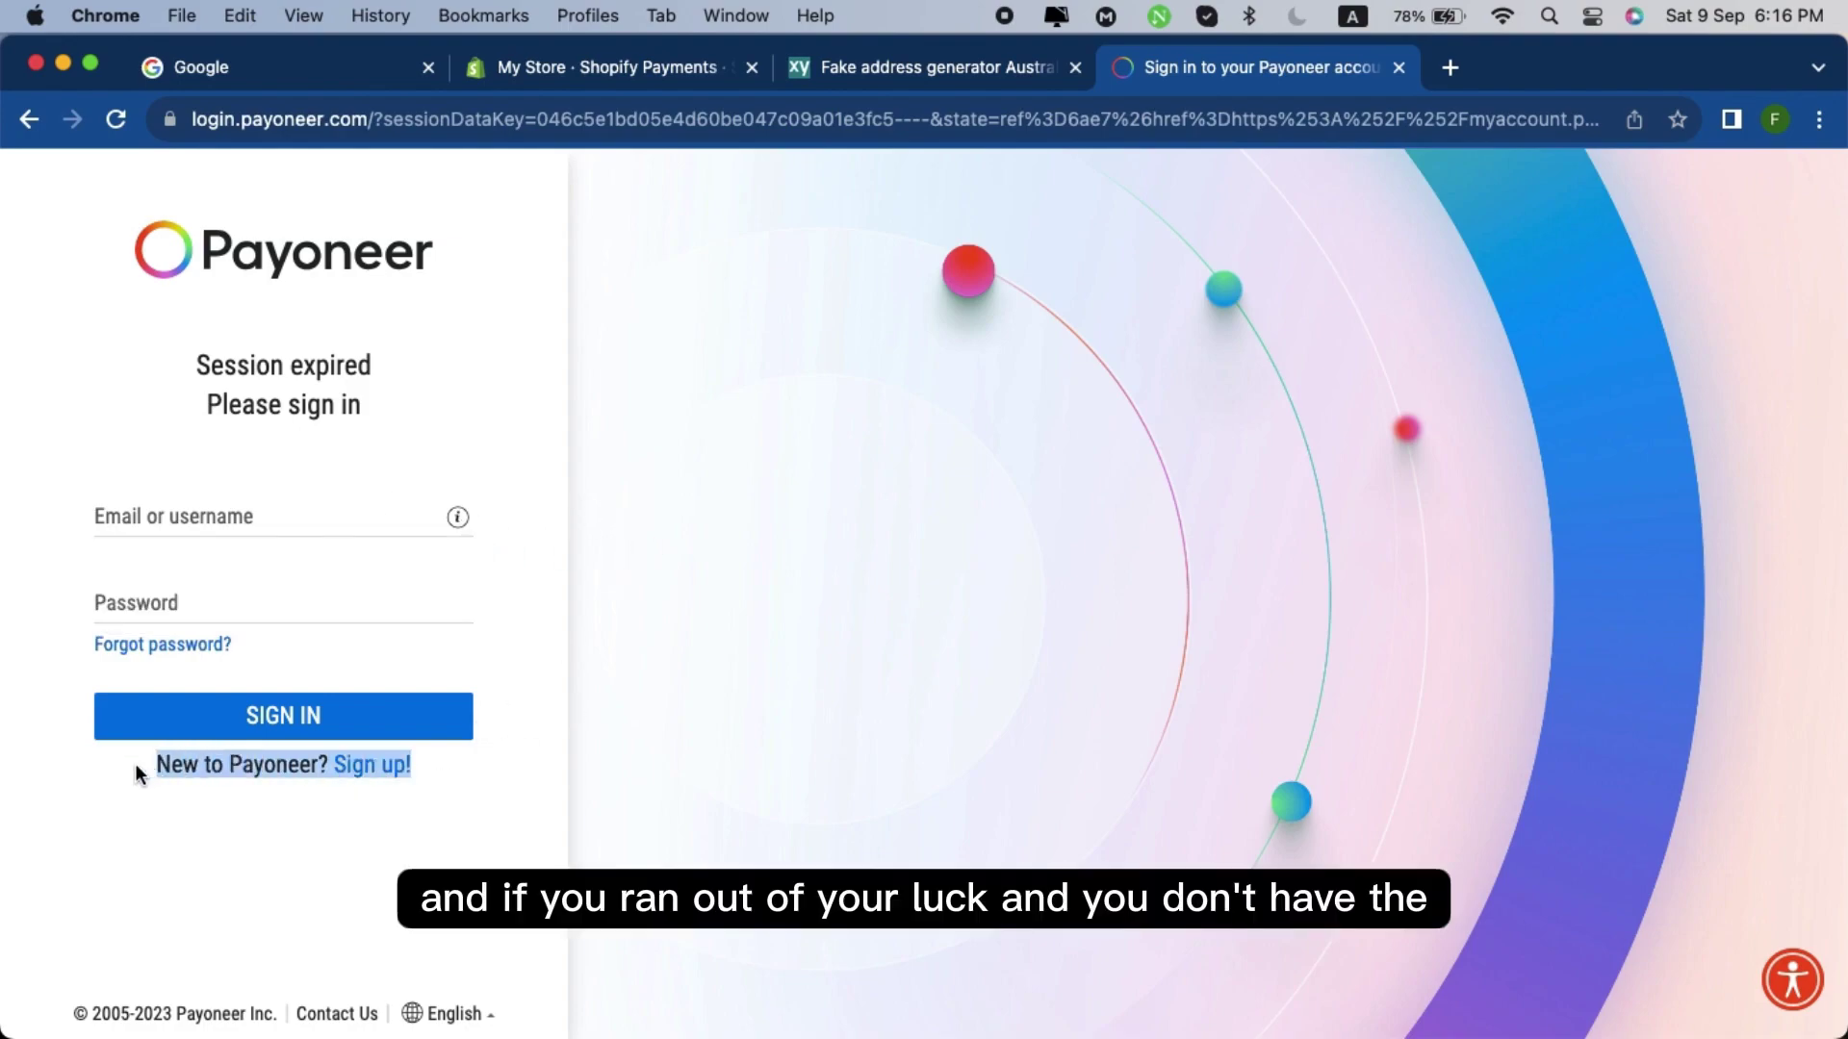
left_click(206, 822)
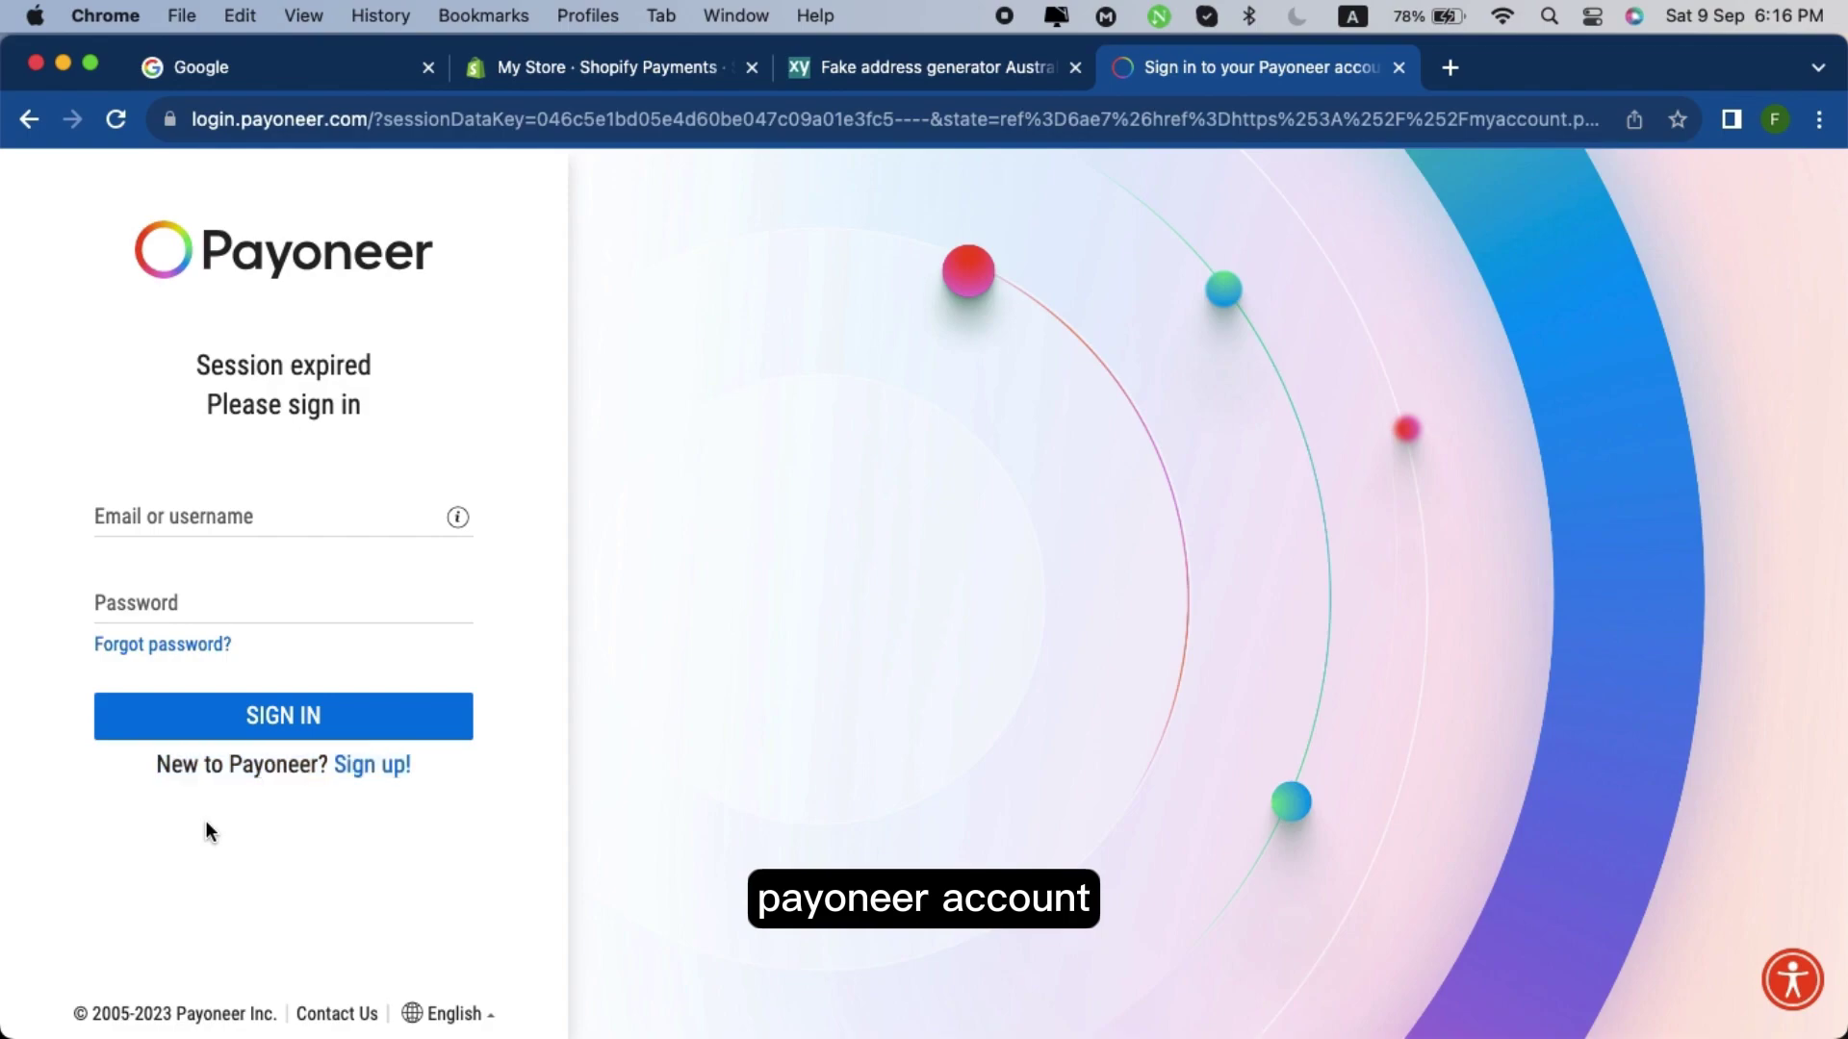
left_click(218, 517)
type("a")
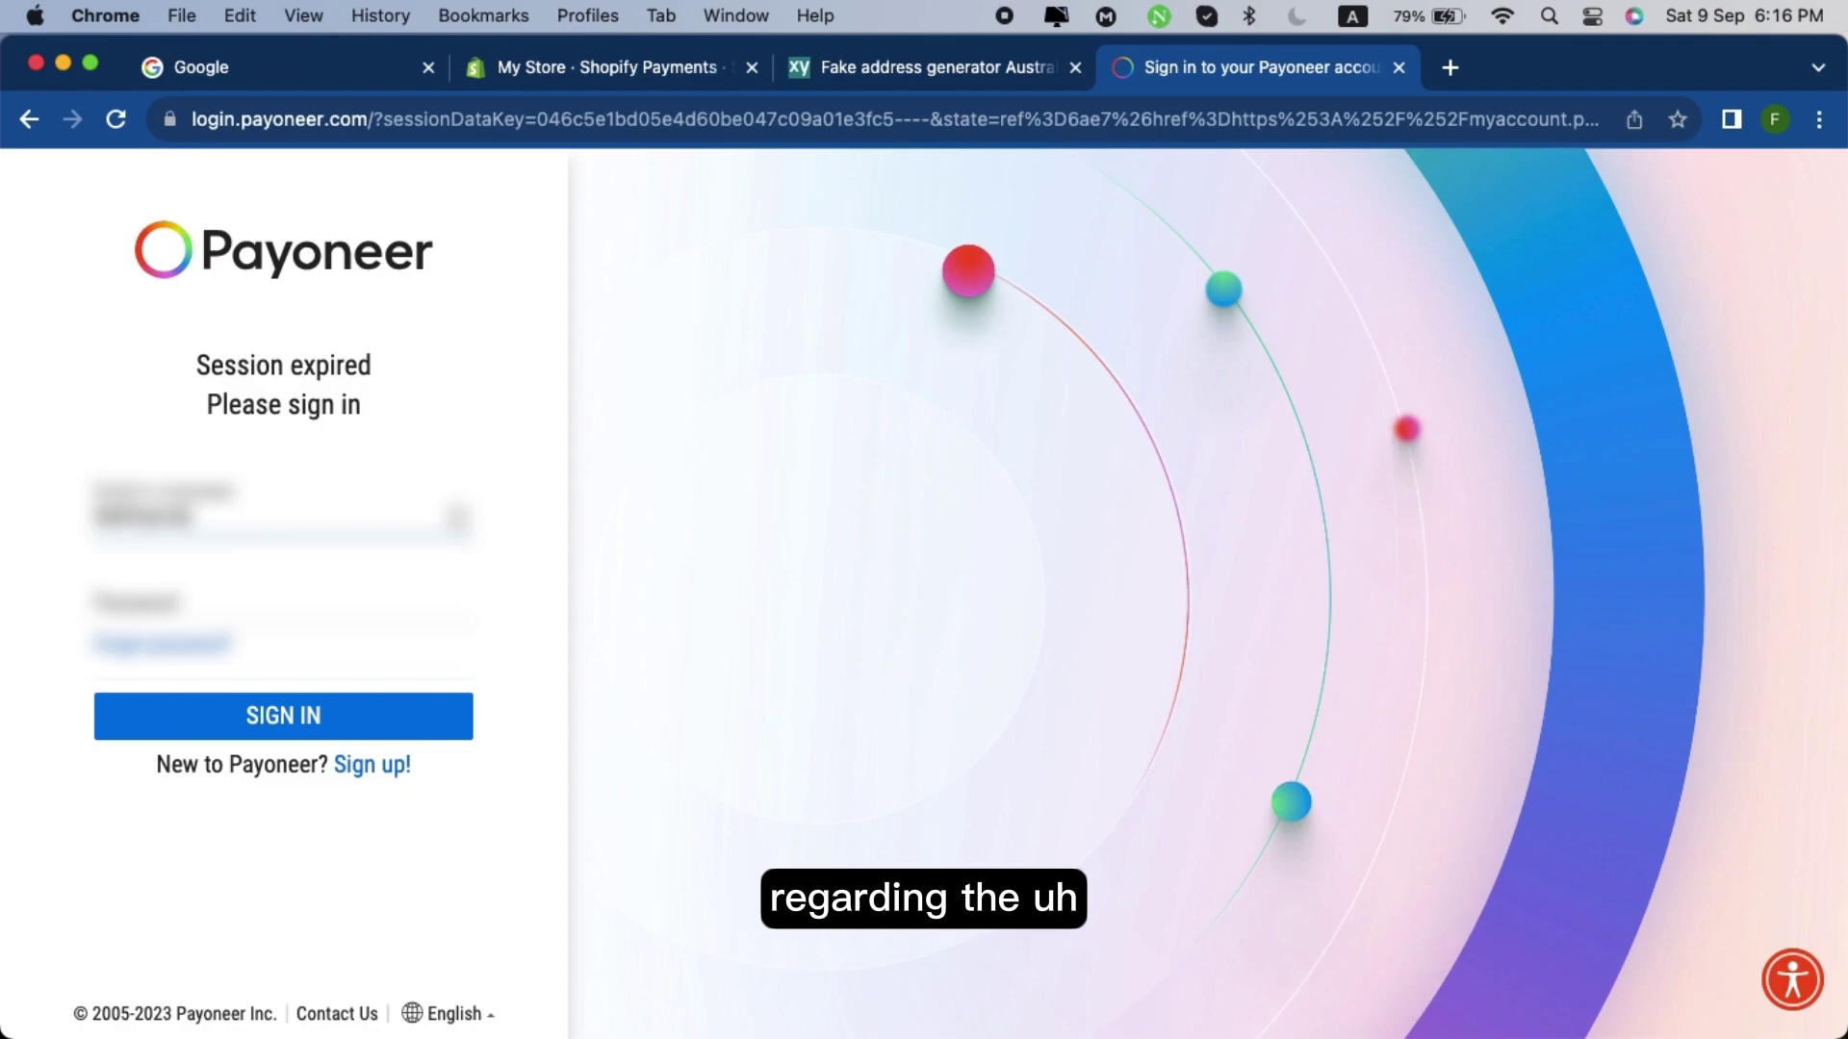
type("ing.com")
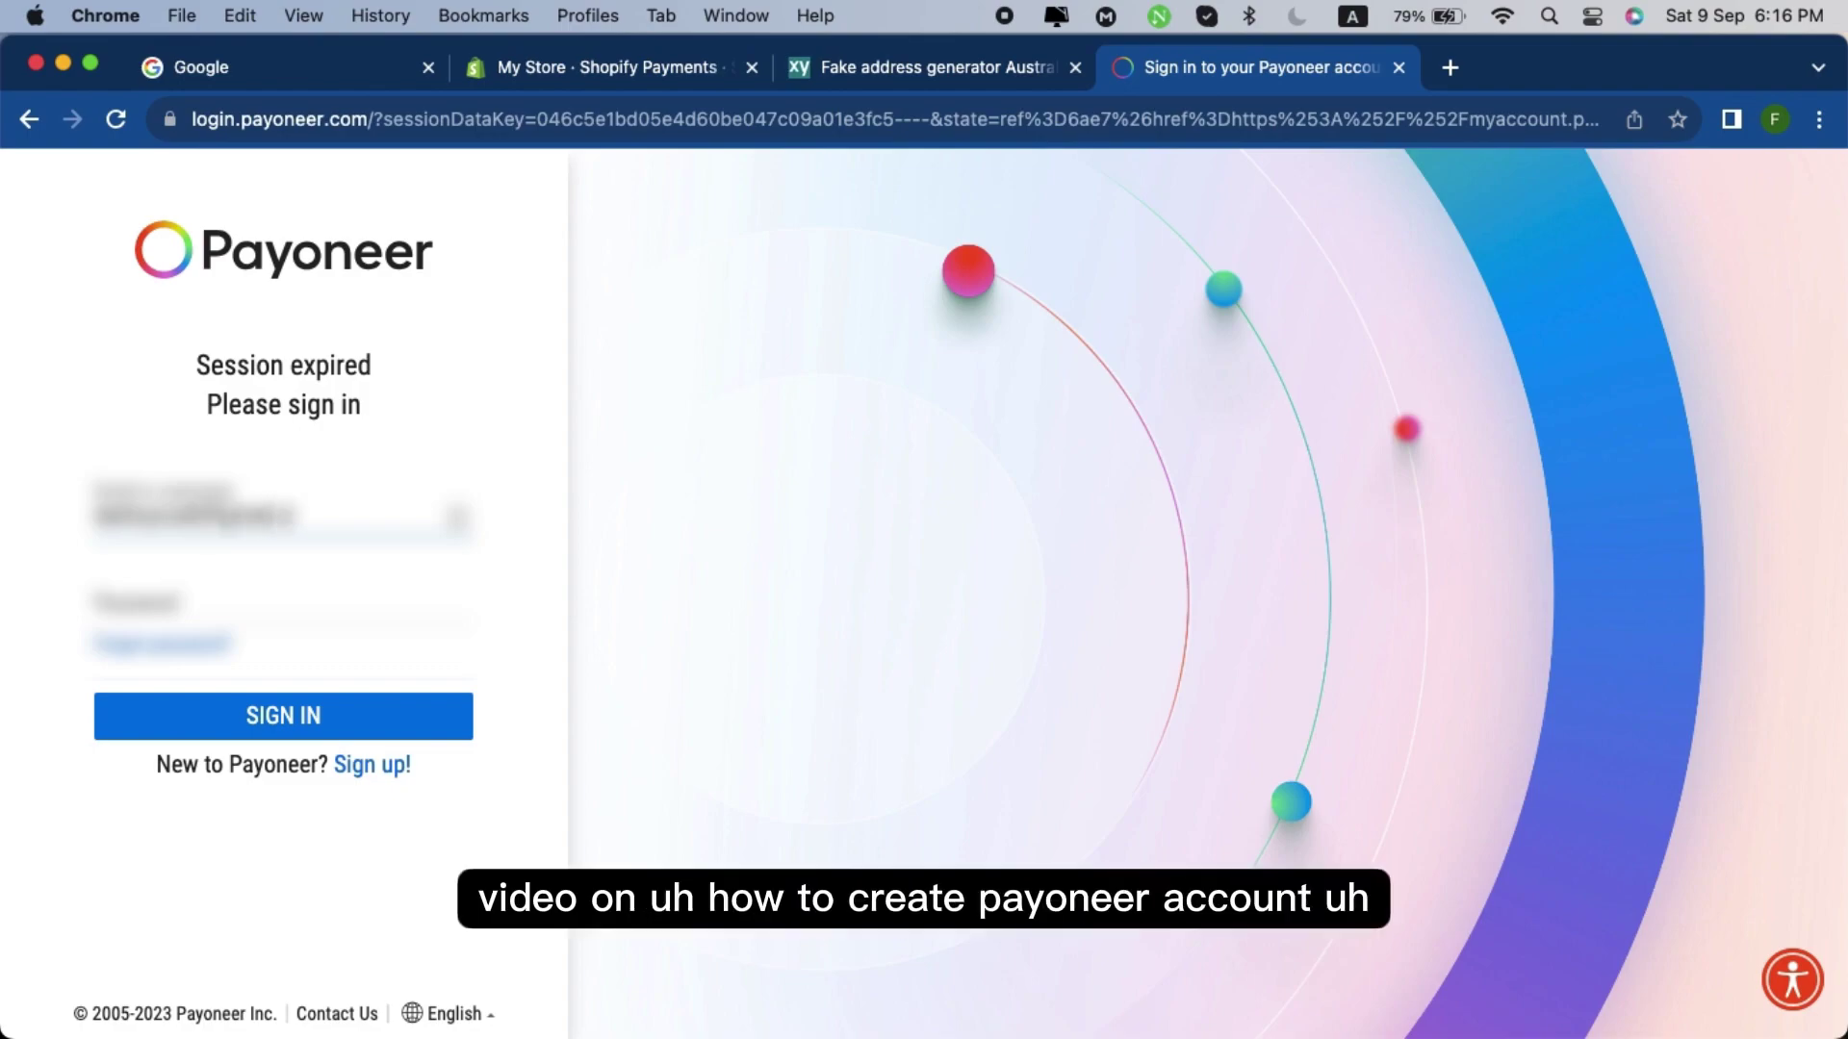
key("Tab")
type("••")
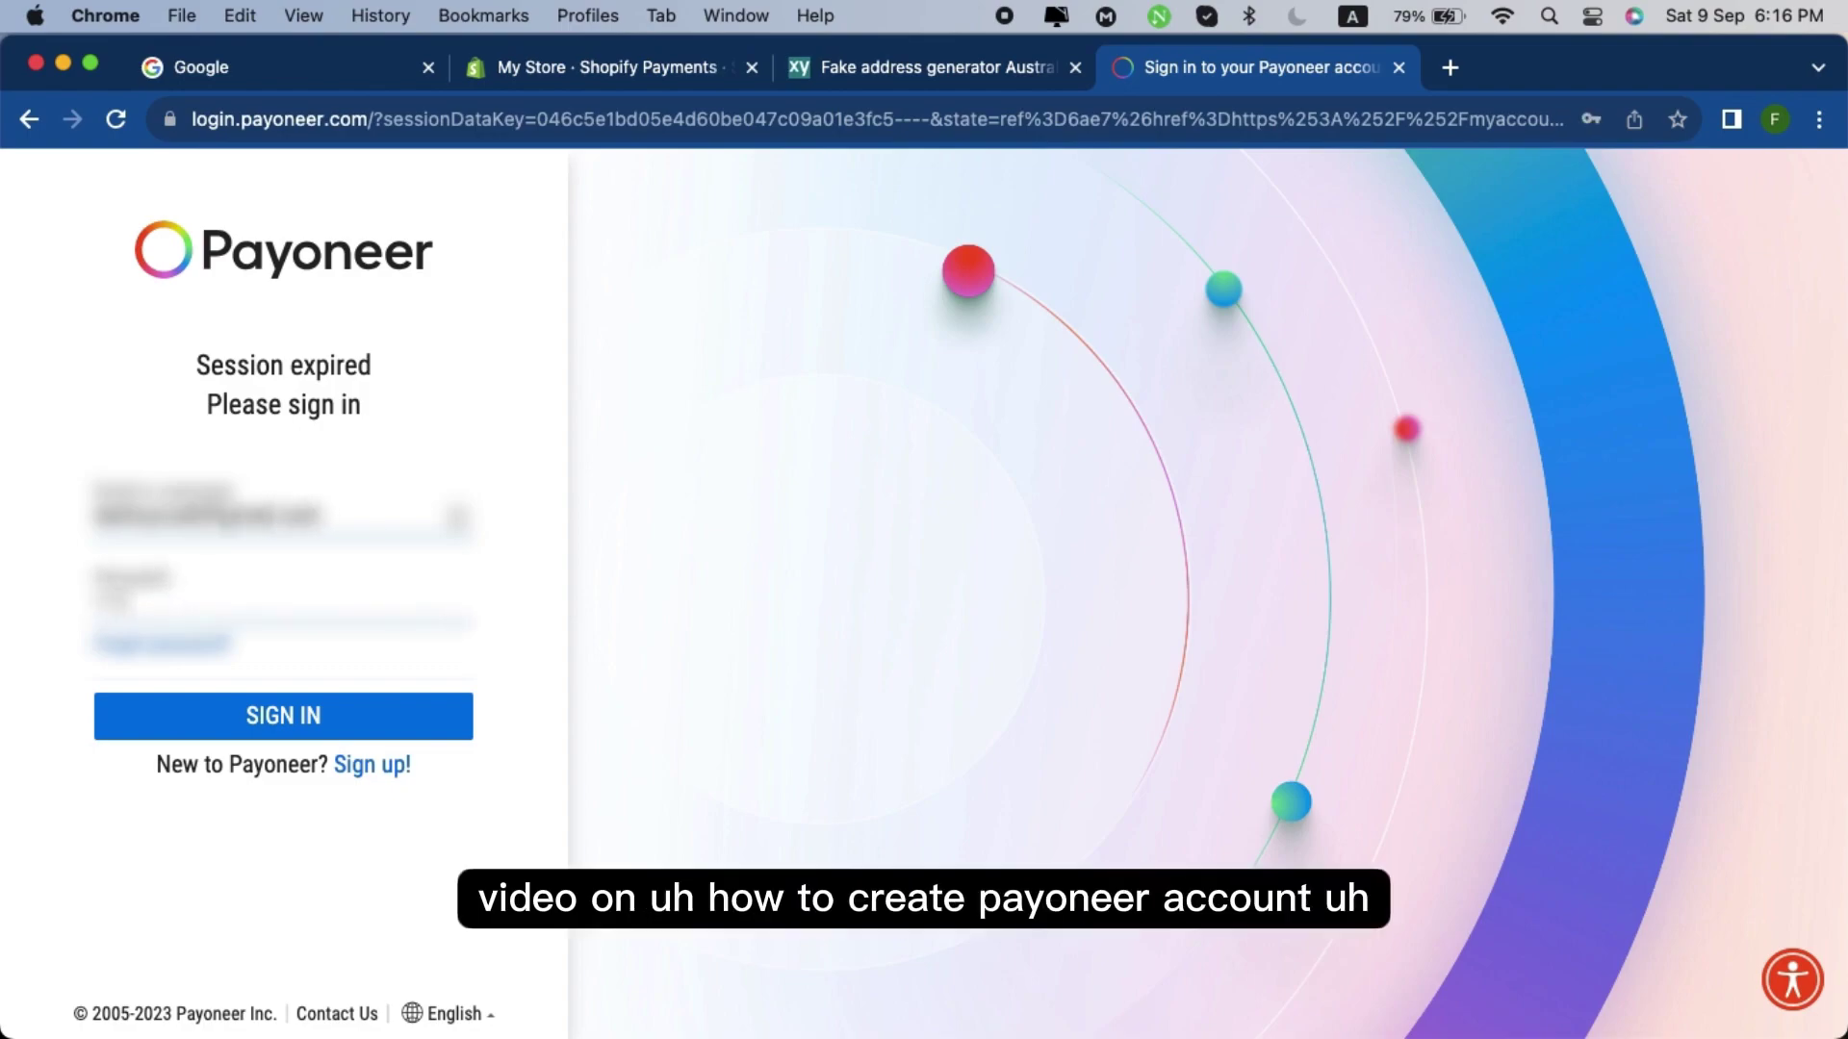
type("•")
key("Return")
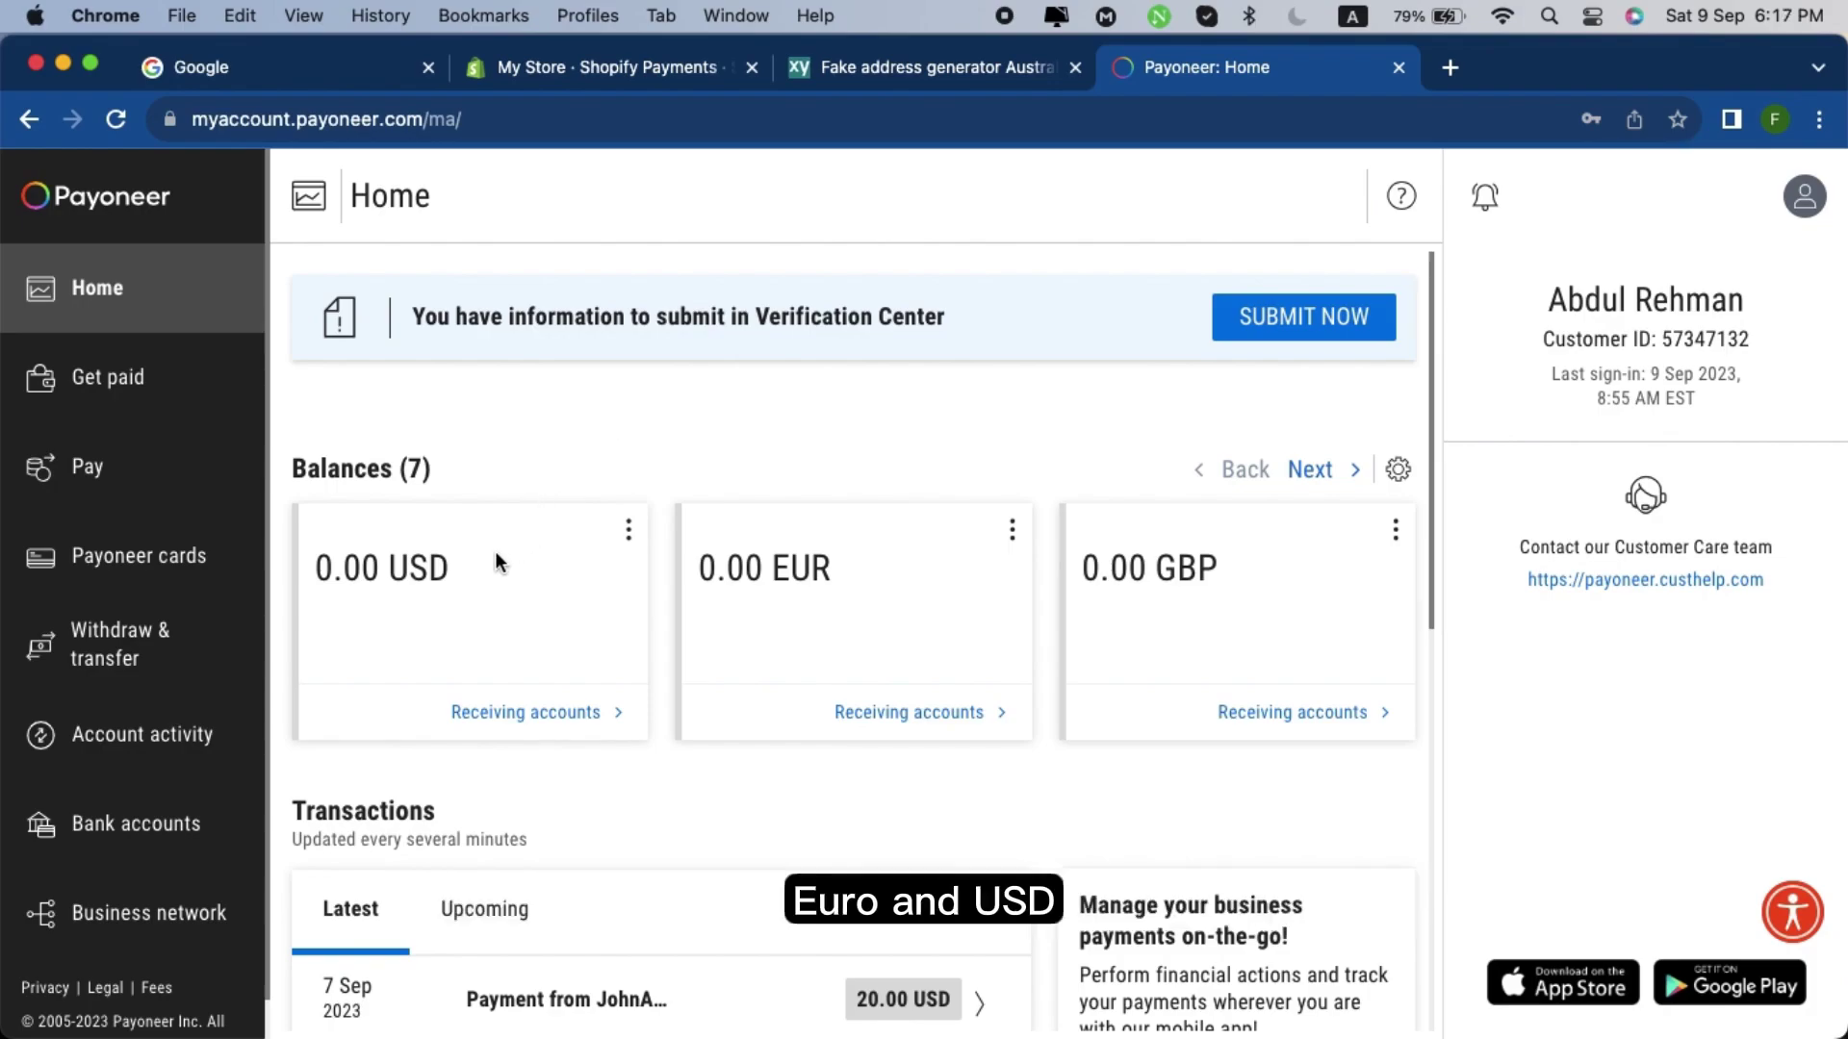
Highlight the 0.00 USD, EUR and GBP balances, then open Bank accounts in a new tab
left_click_drag(495, 553, 315, 565)
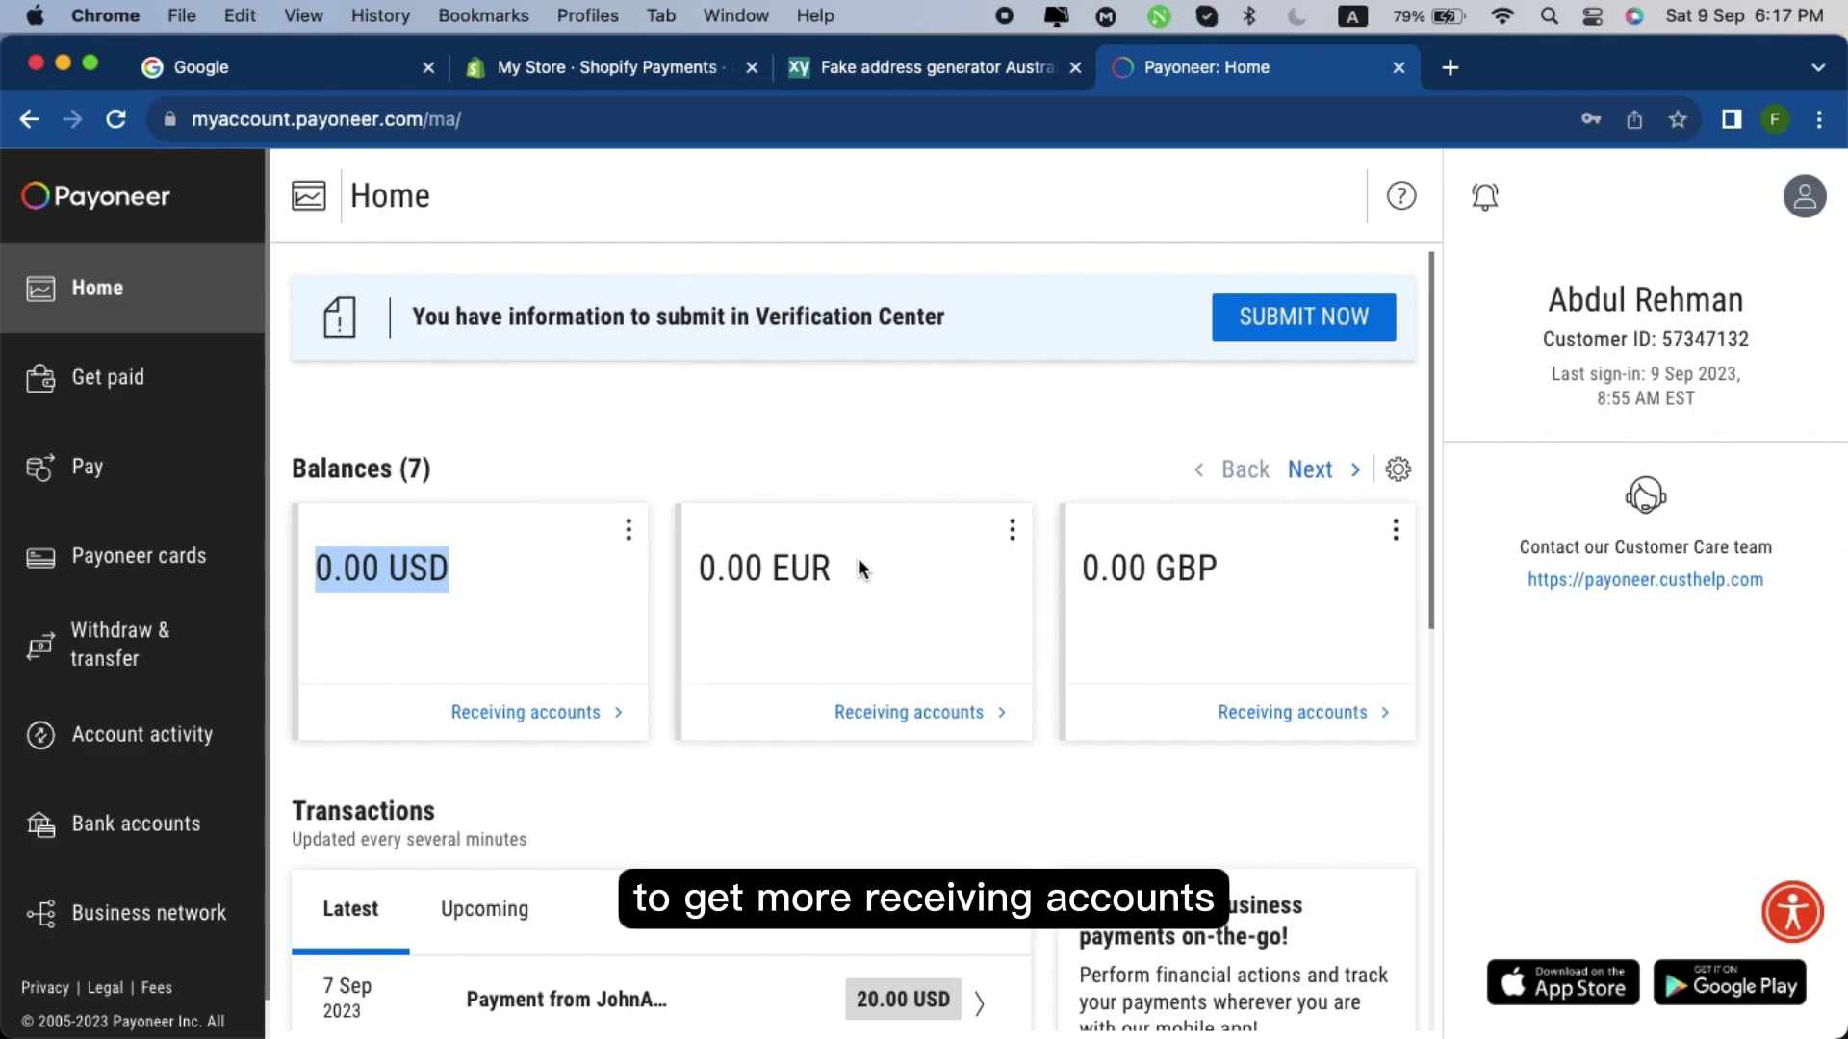
left_click_drag(858, 567, 666, 573)
left_click_drag(1216, 569, 1059, 577)
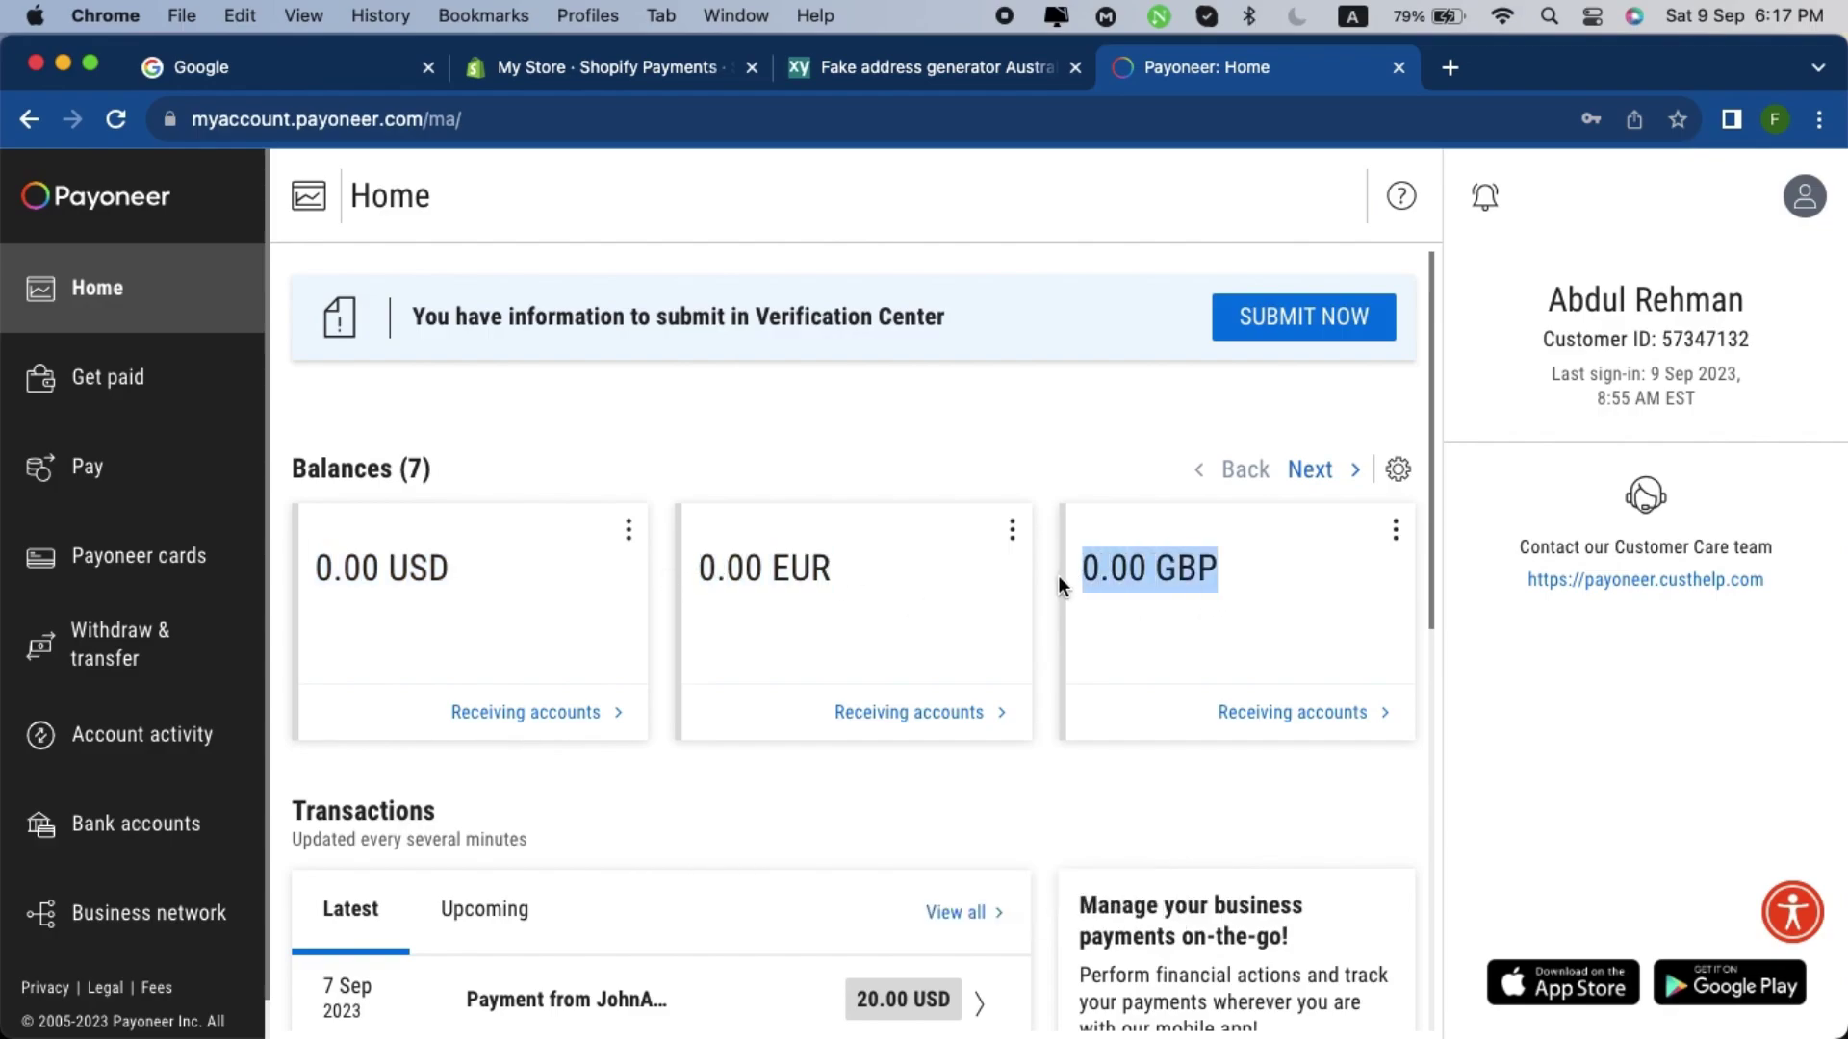
left_click(979, 464)
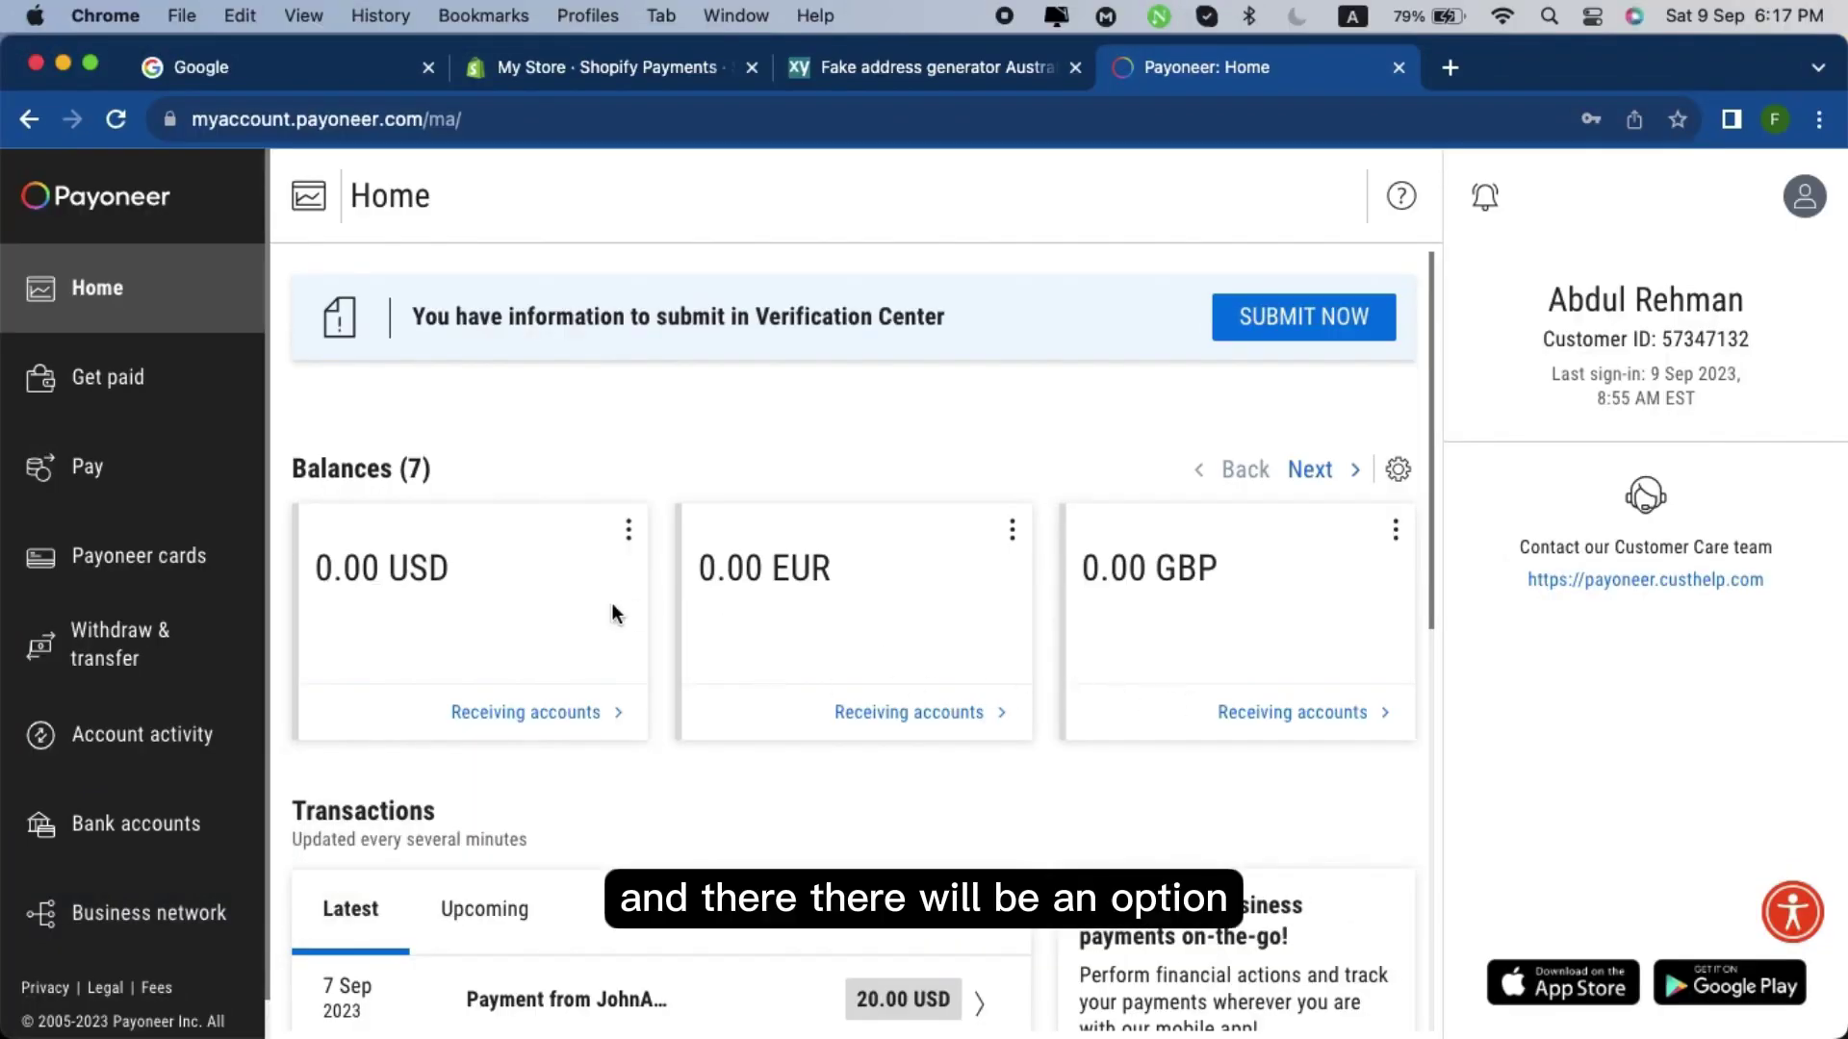
left_click(154, 826, "super")
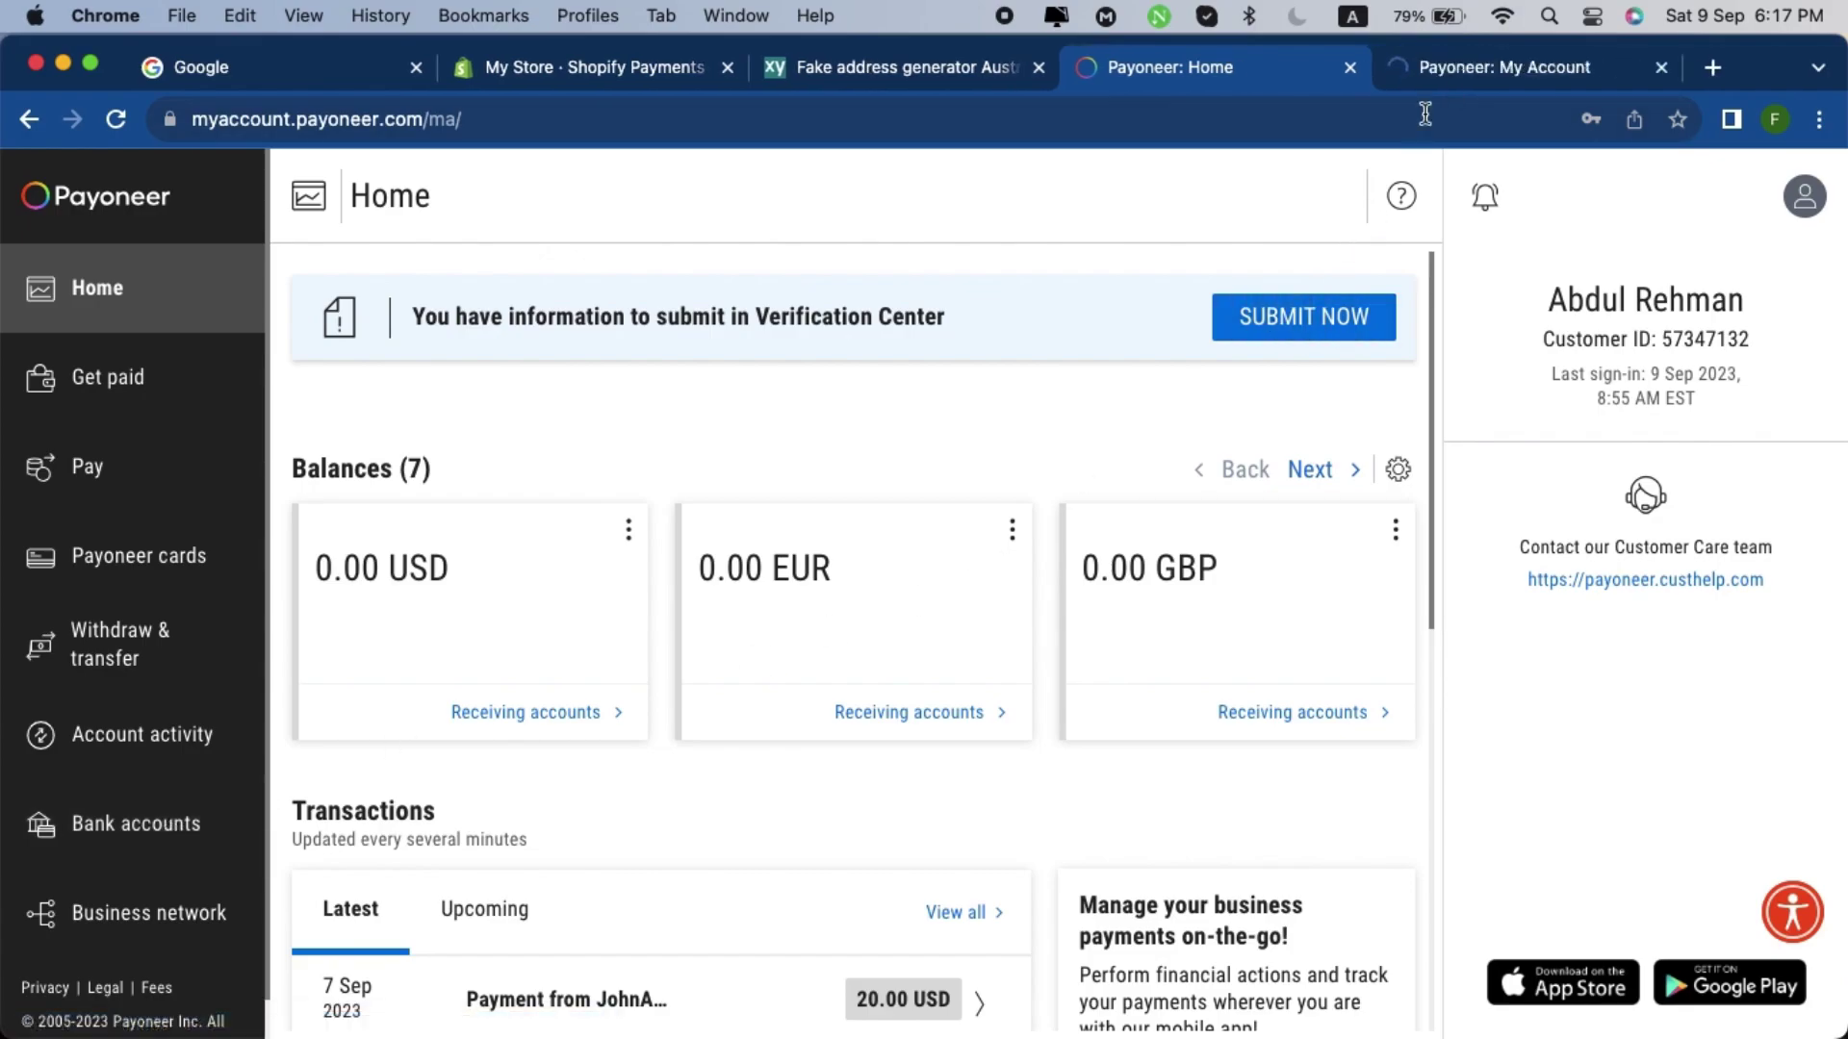
In the Bank accounts tab, open Receiving accounts and find the approved AUD account row
left_click(1461, 69)
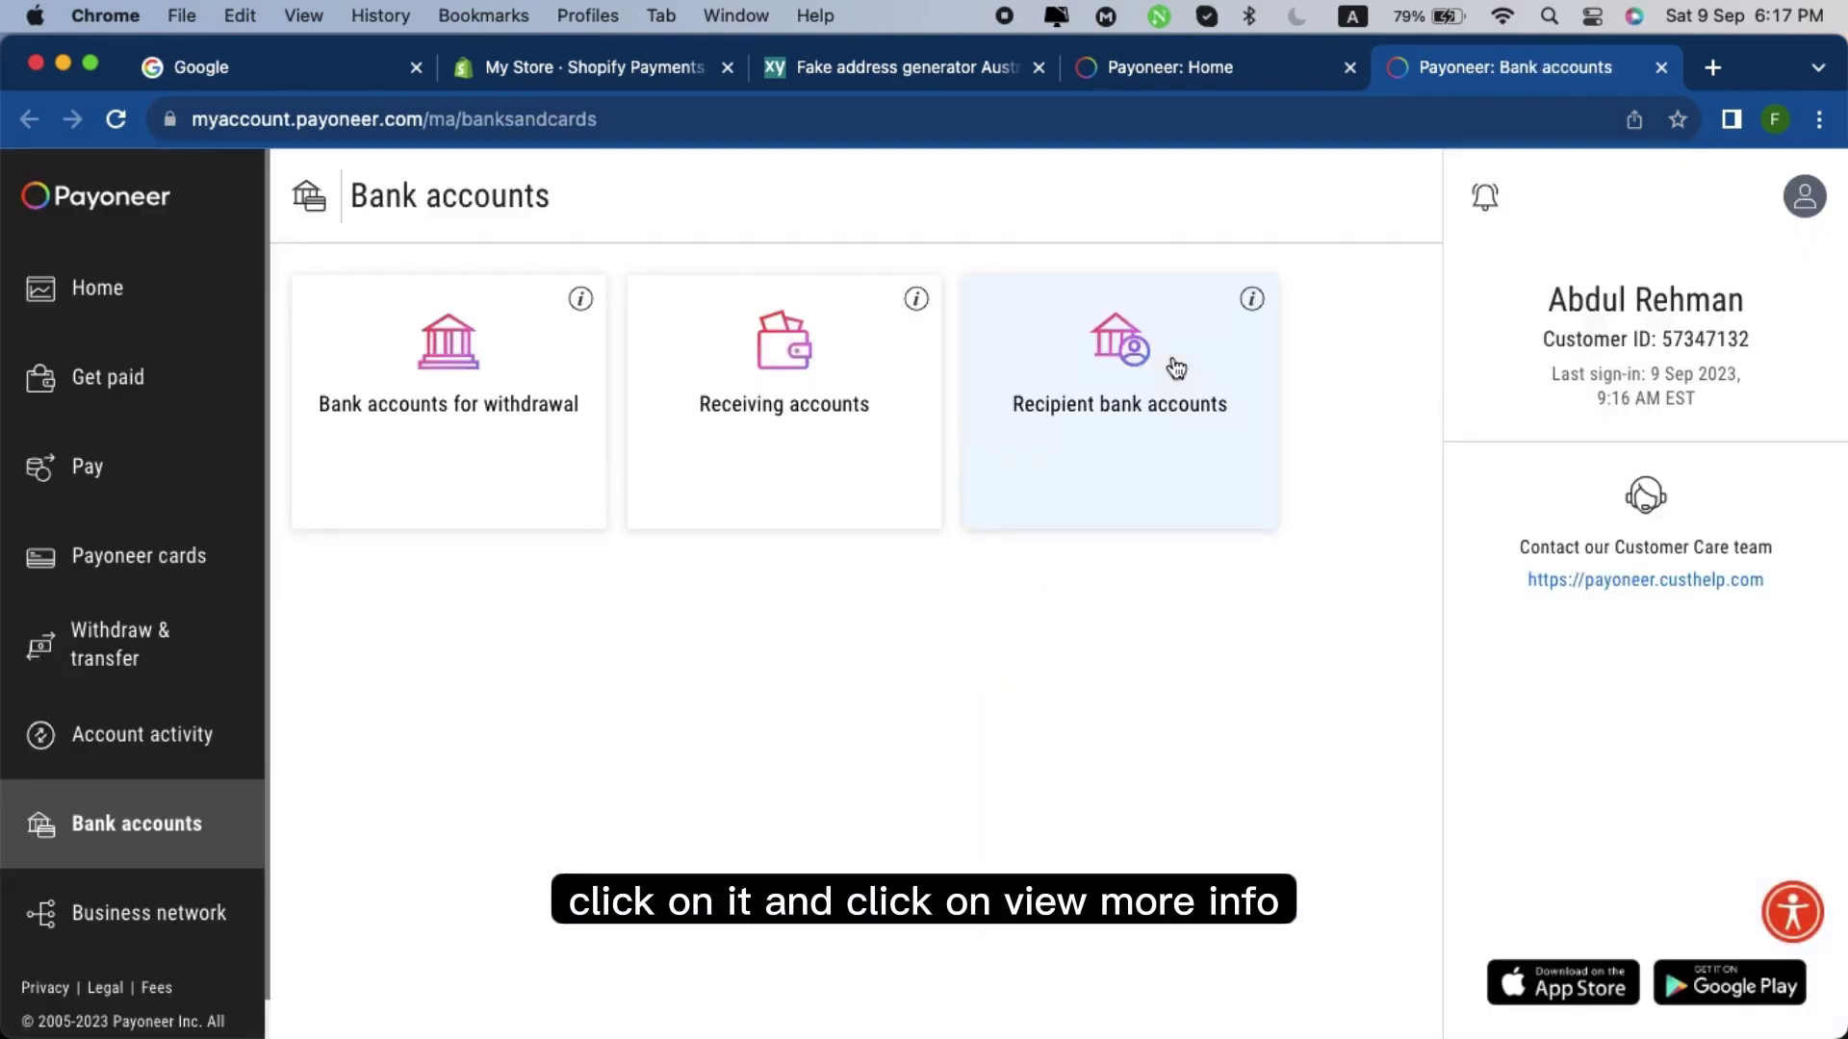
left_click(813, 428)
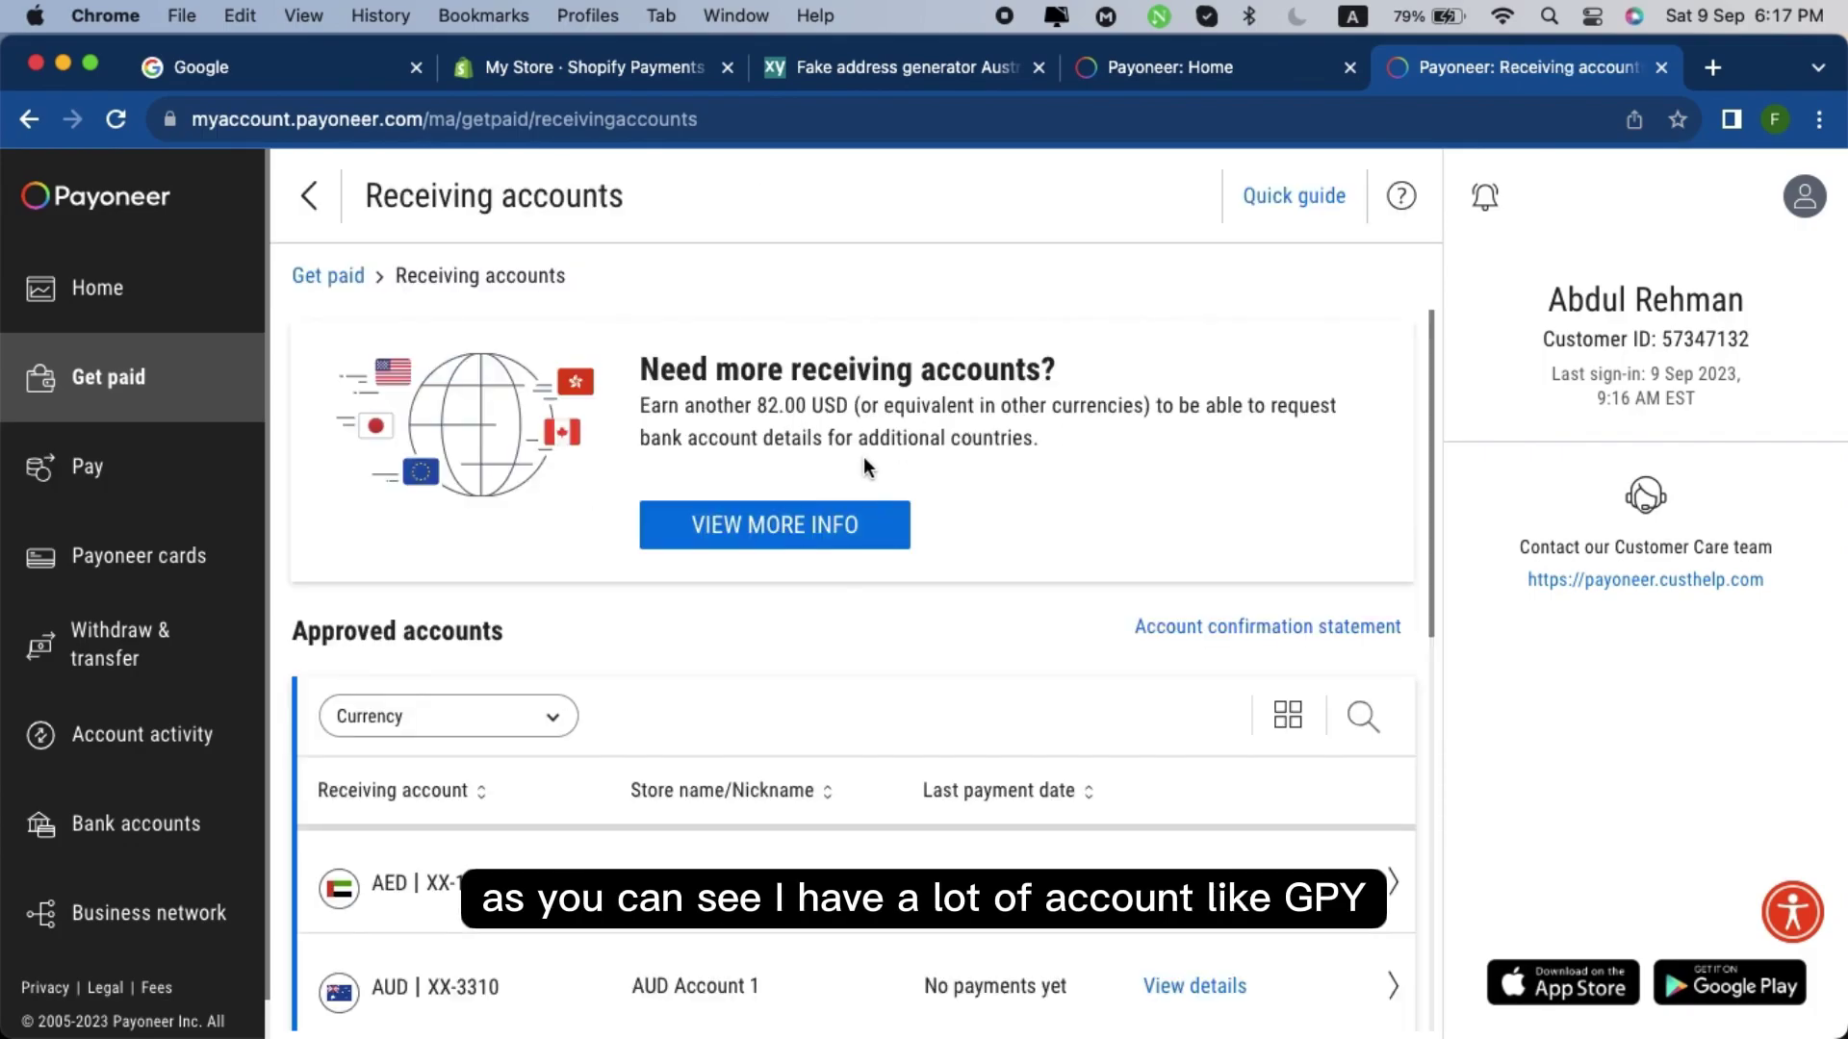
scroll(863, 466, "down", 5)
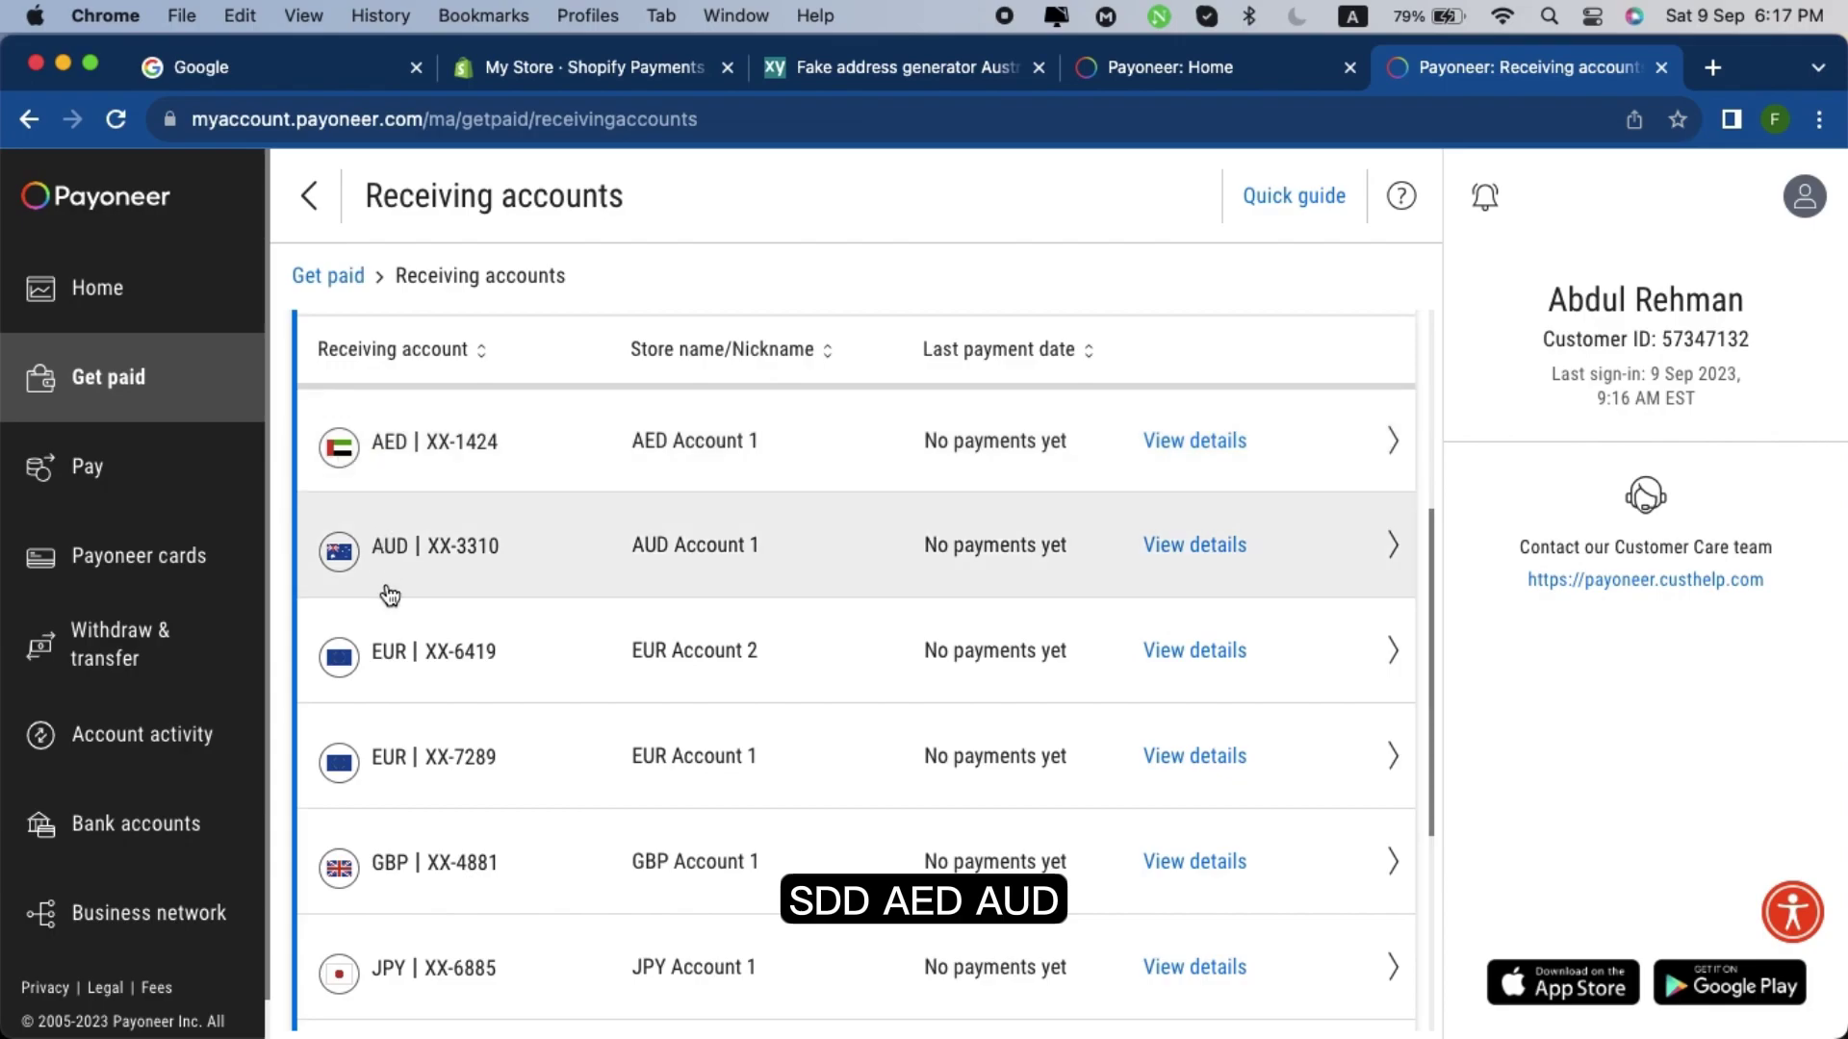
scroll(394, 585, "down", 3)
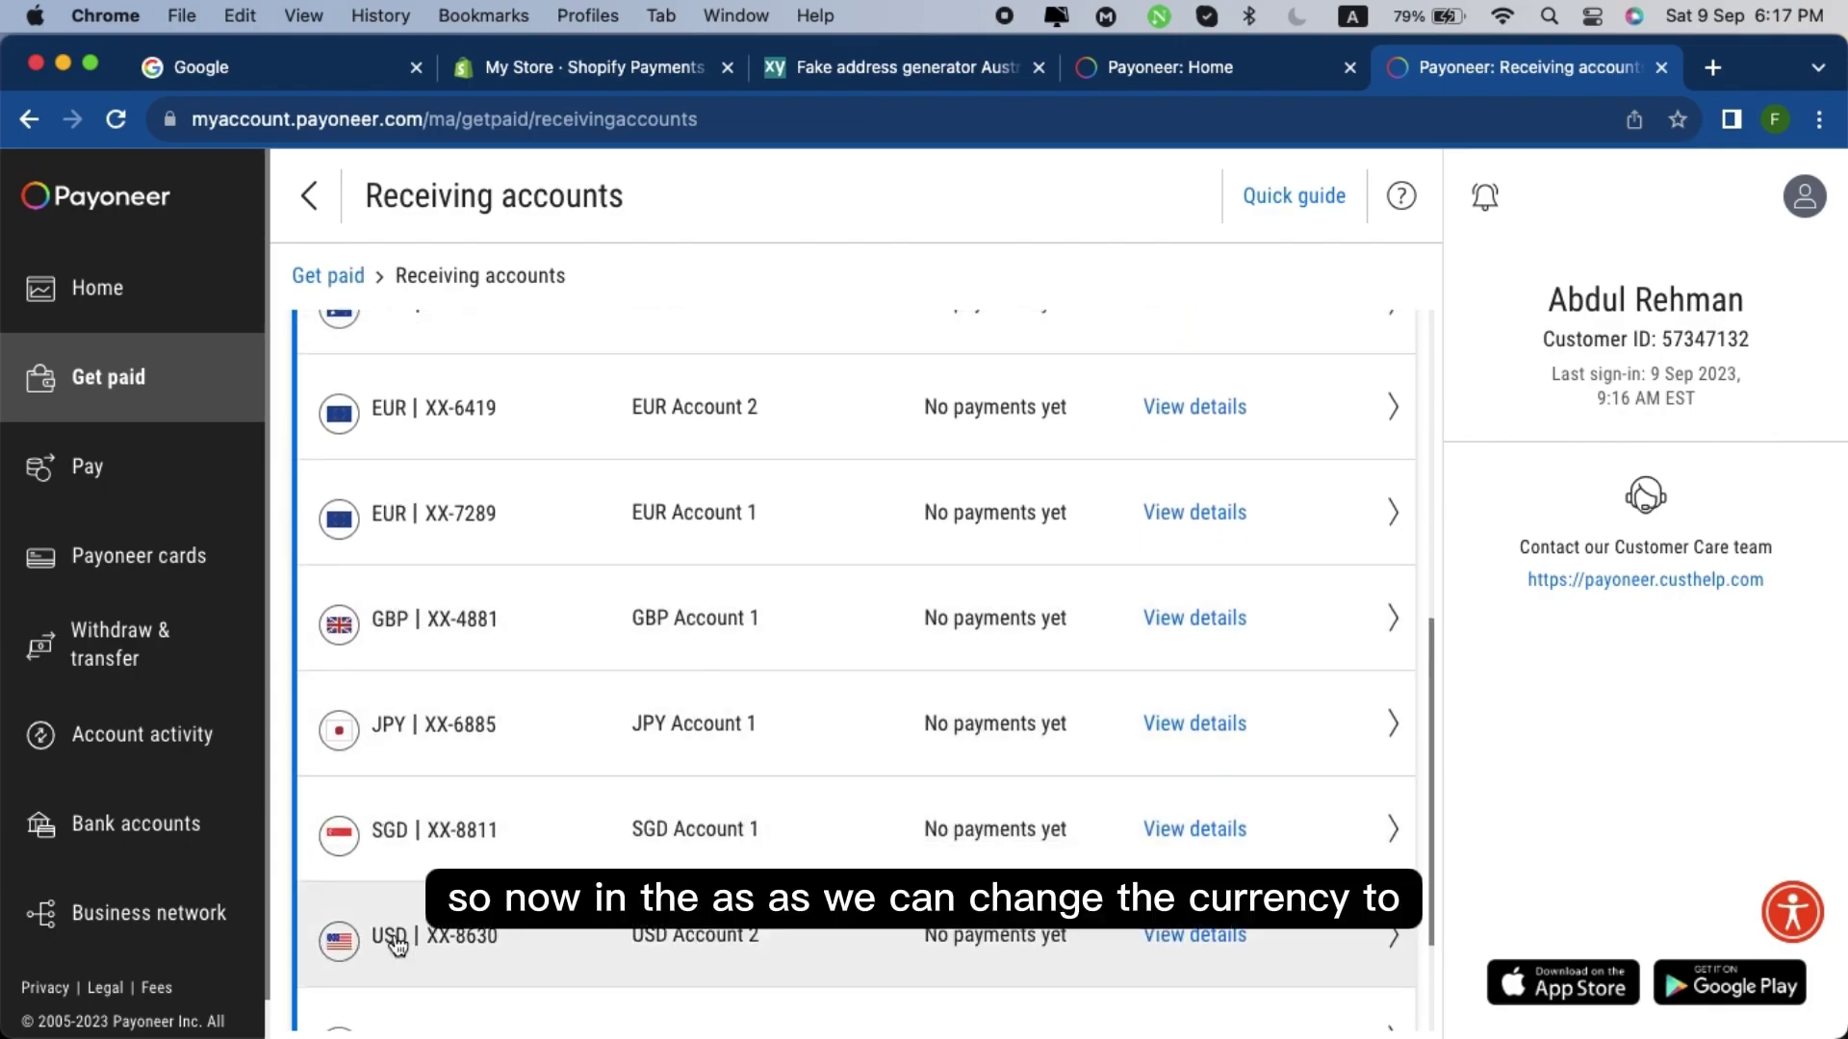
scroll(396, 942, "down", 2)
scroll(397, 941, "up", 3)
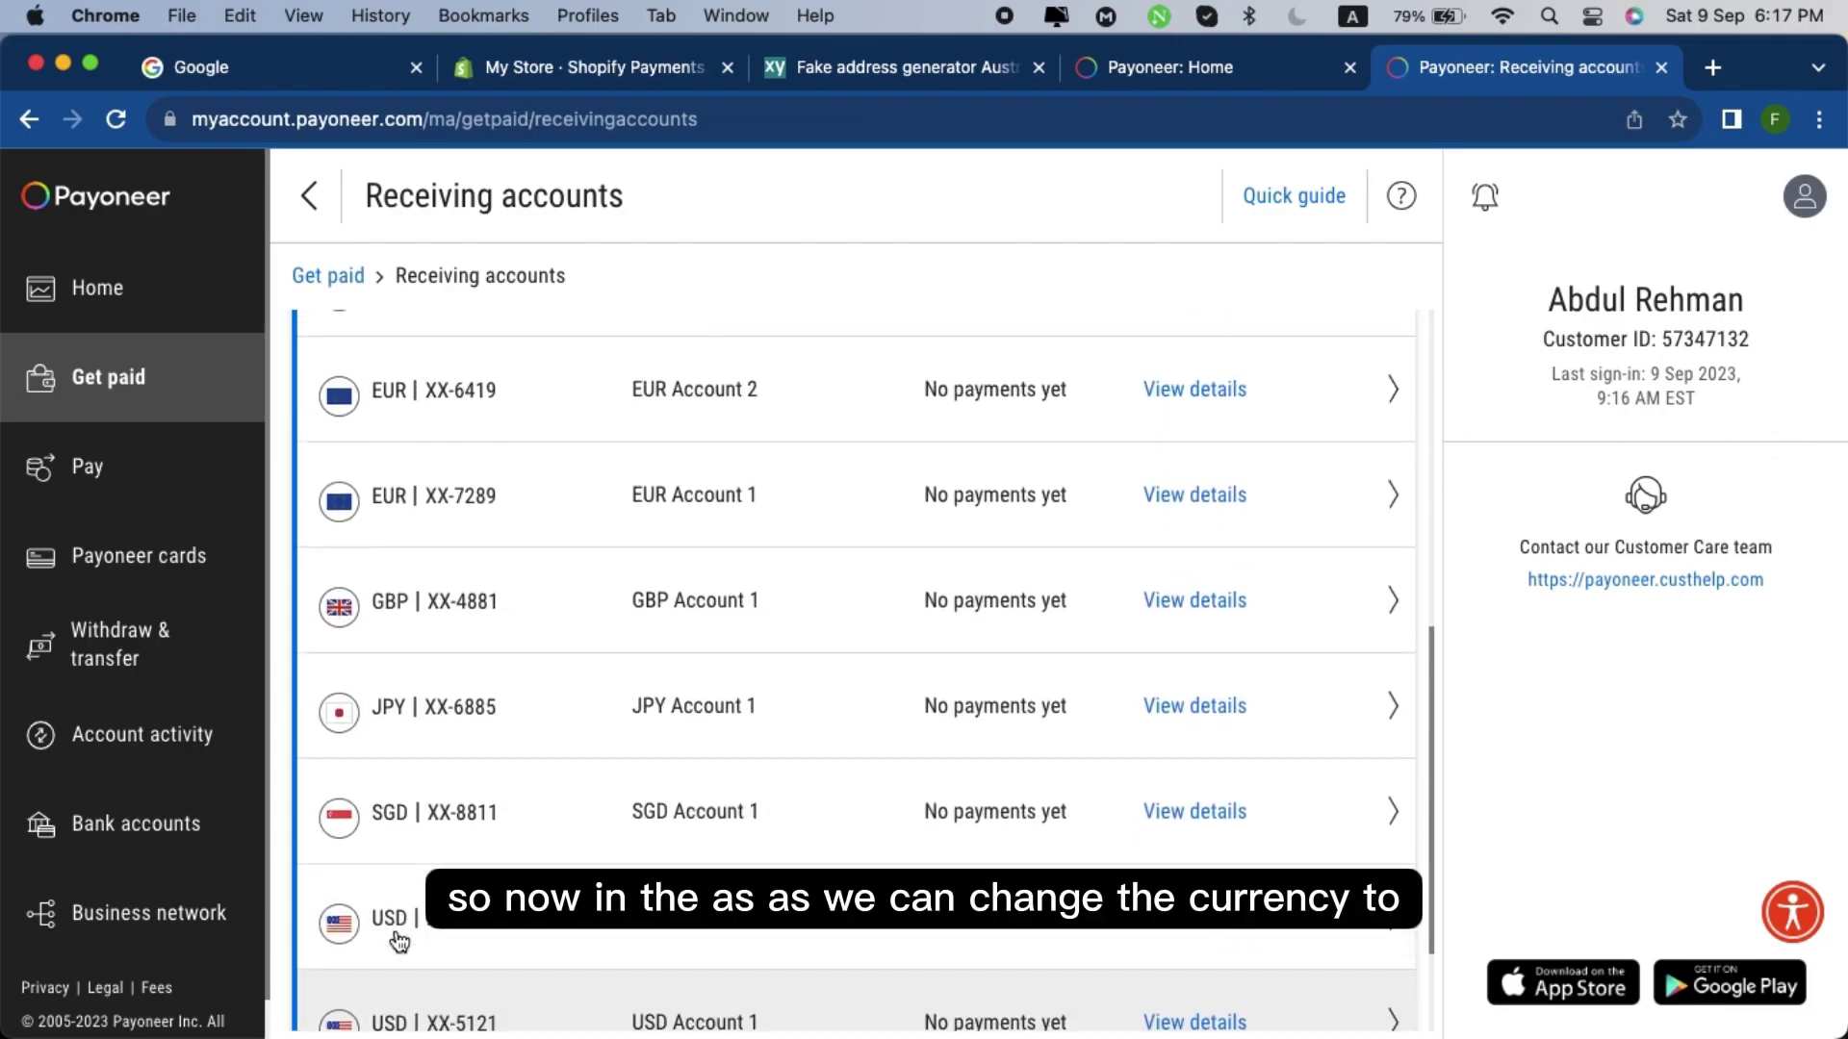
scroll(397, 941, "up", 5)
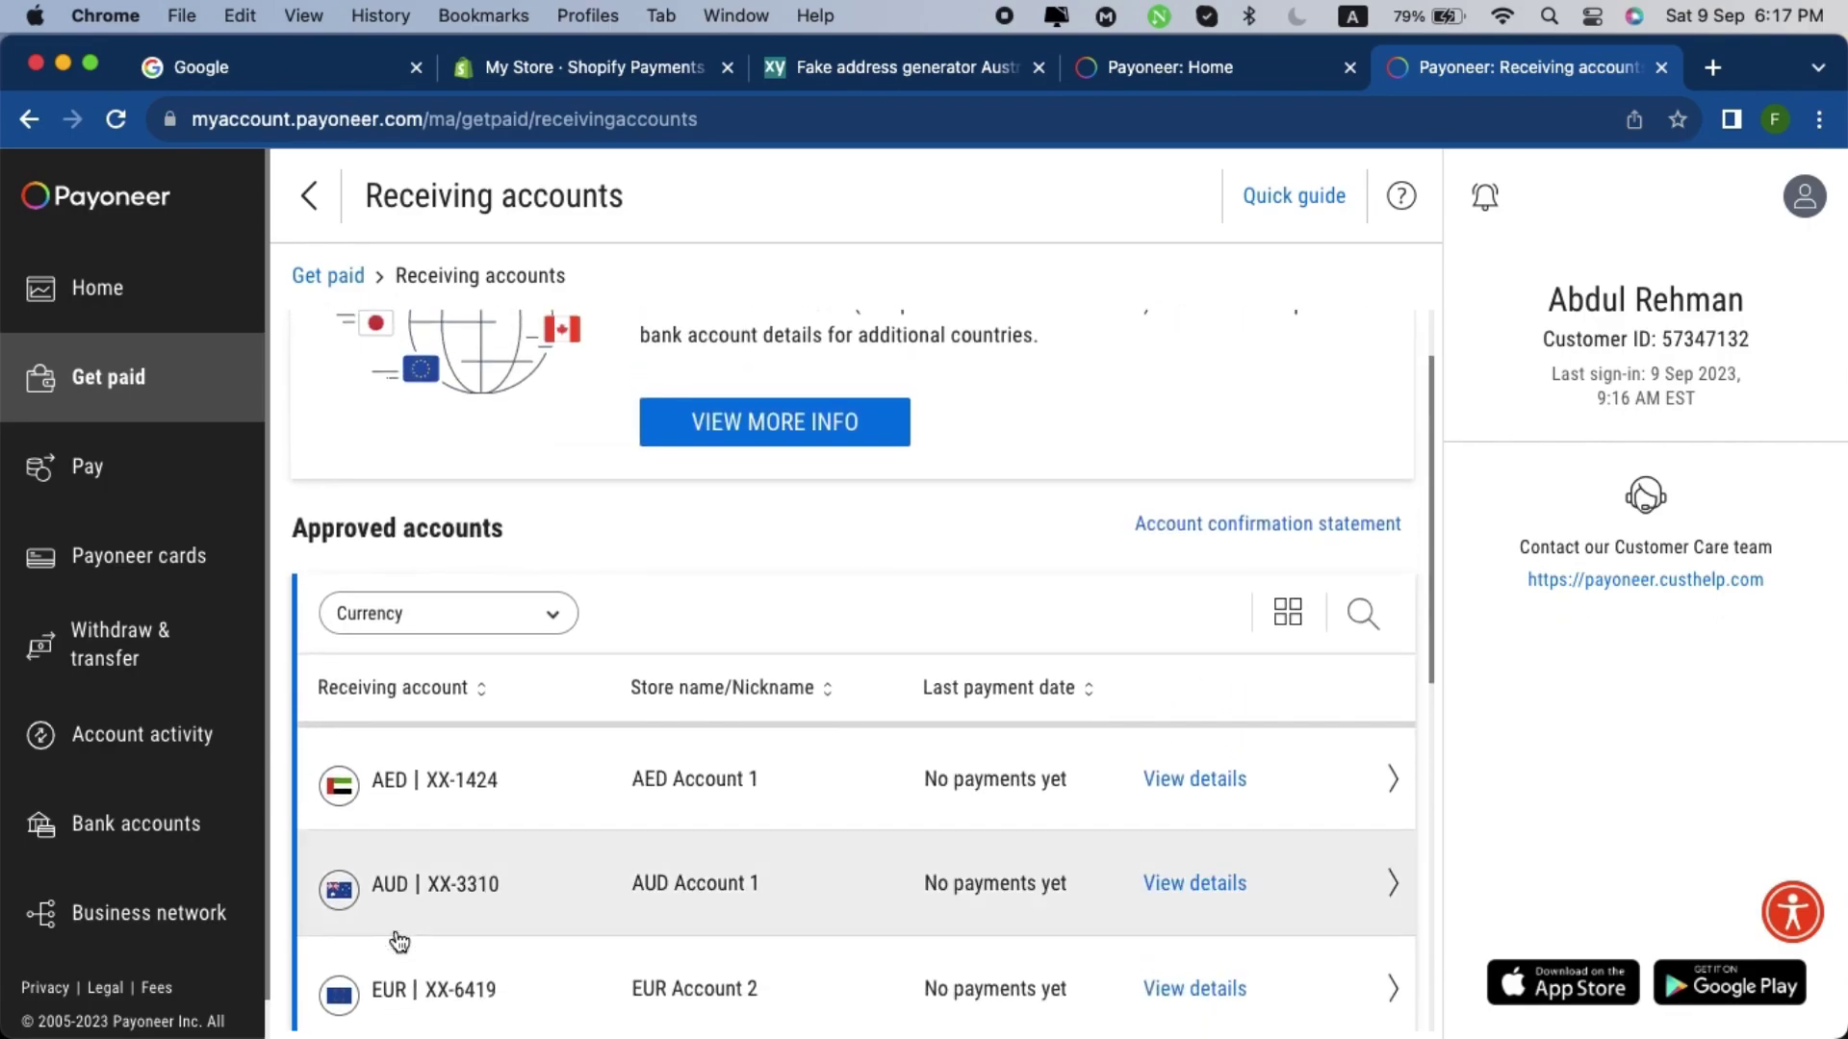
scroll(400, 941, "up", 1)
scroll(400, 941, "down", 4)
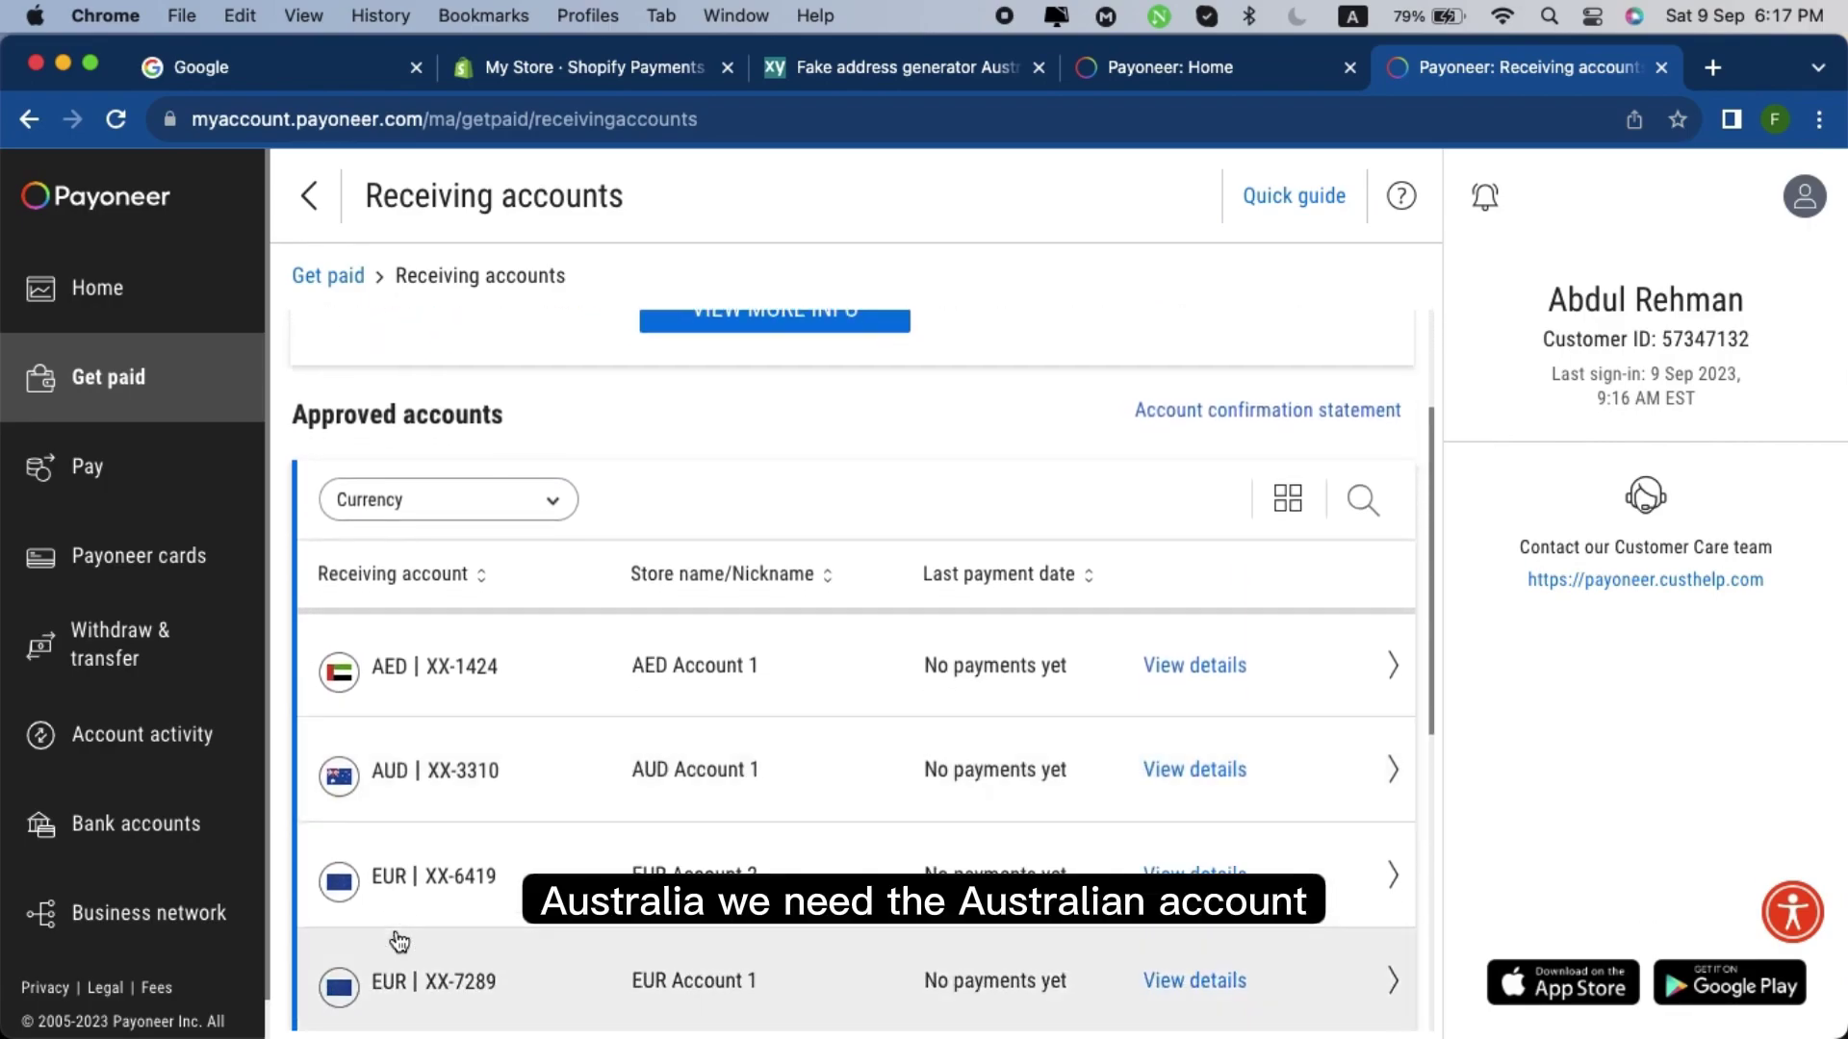
scroll(399, 941, "down", 1)
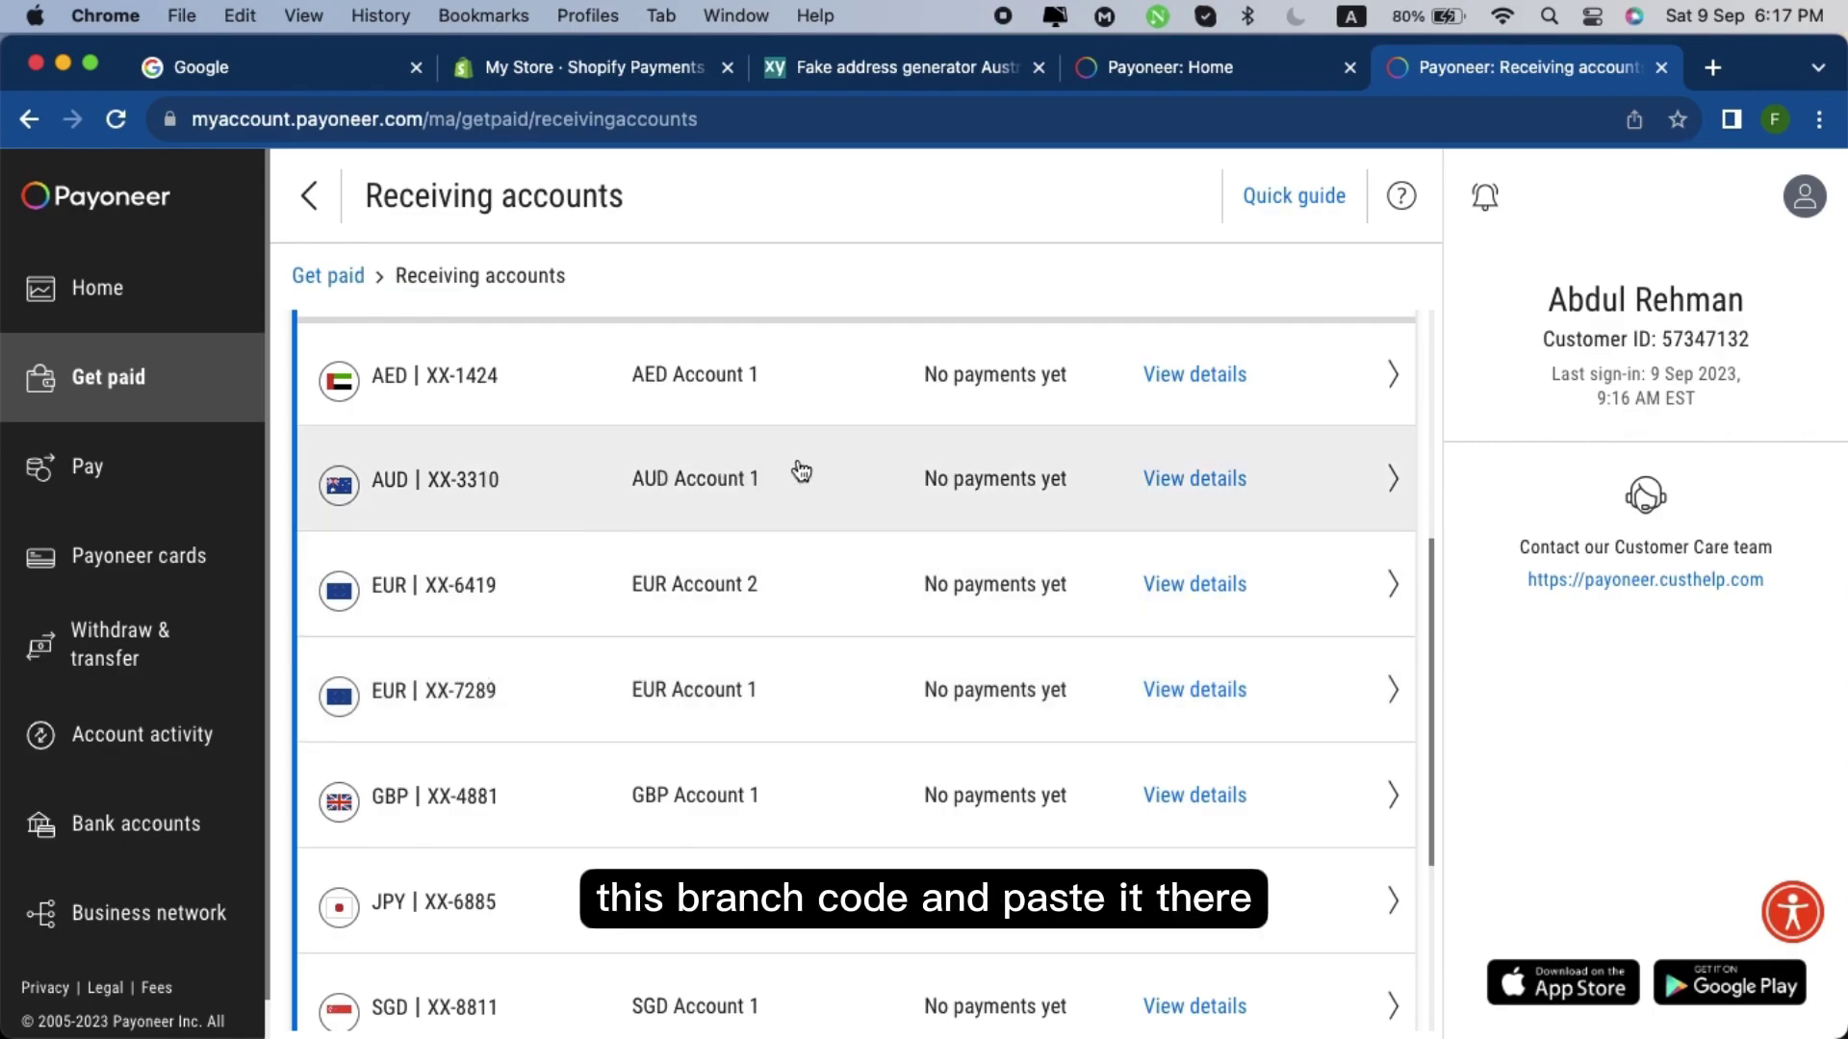
Open the Payoneer AUD account details and paste its BSB into Shopify's Bank State Branch field
left_click(801, 471)
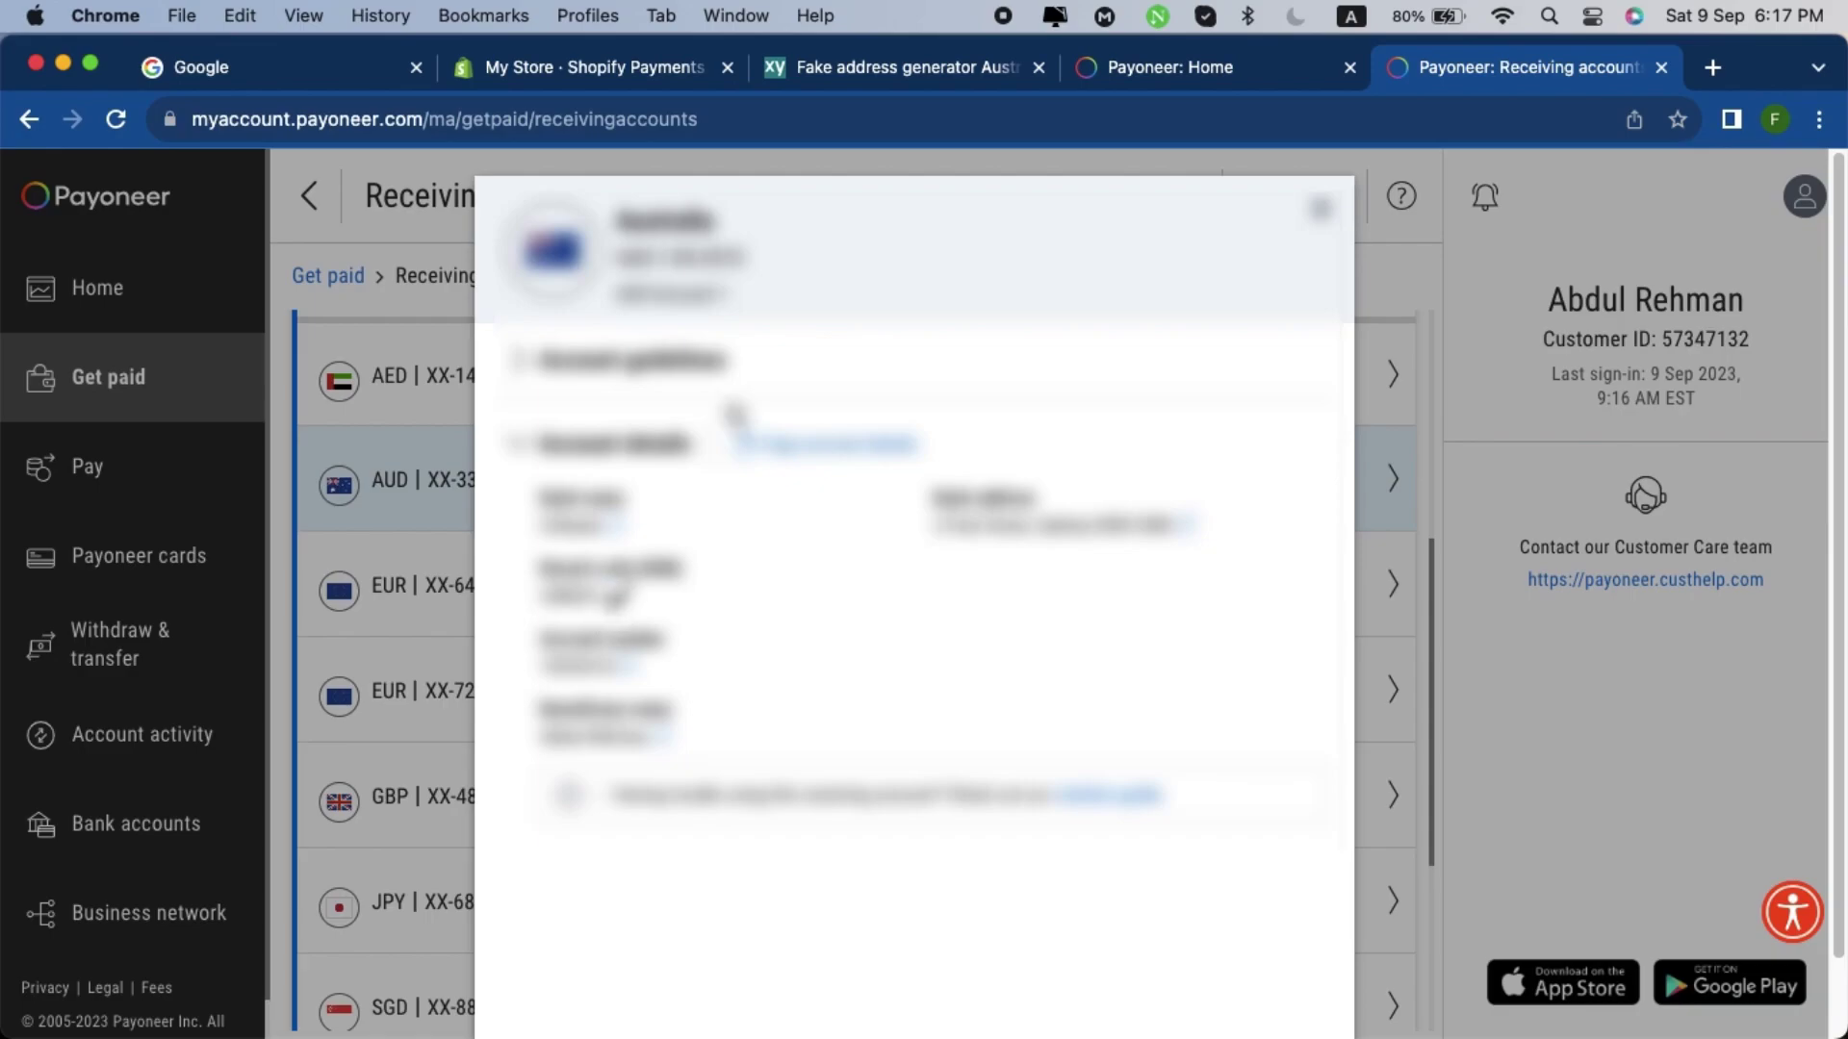
left_click(634, 69)
left_click(834, 520)
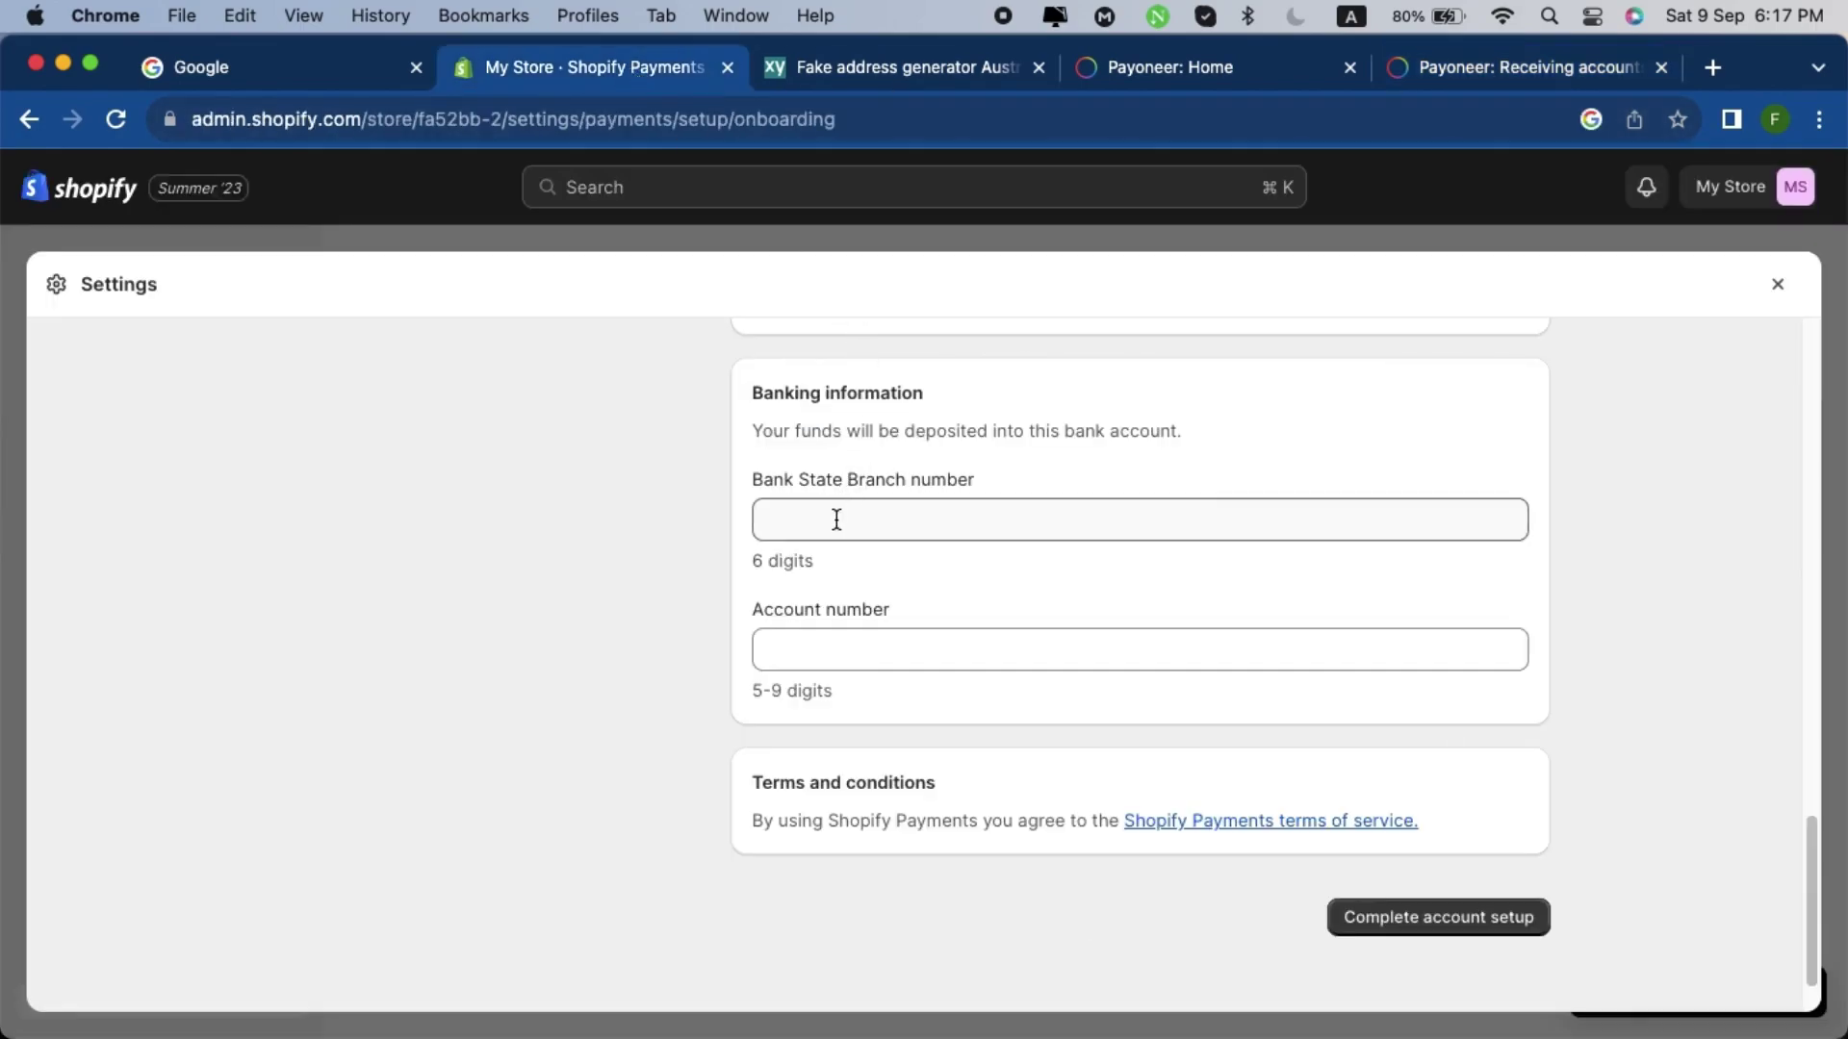
key("super+v")
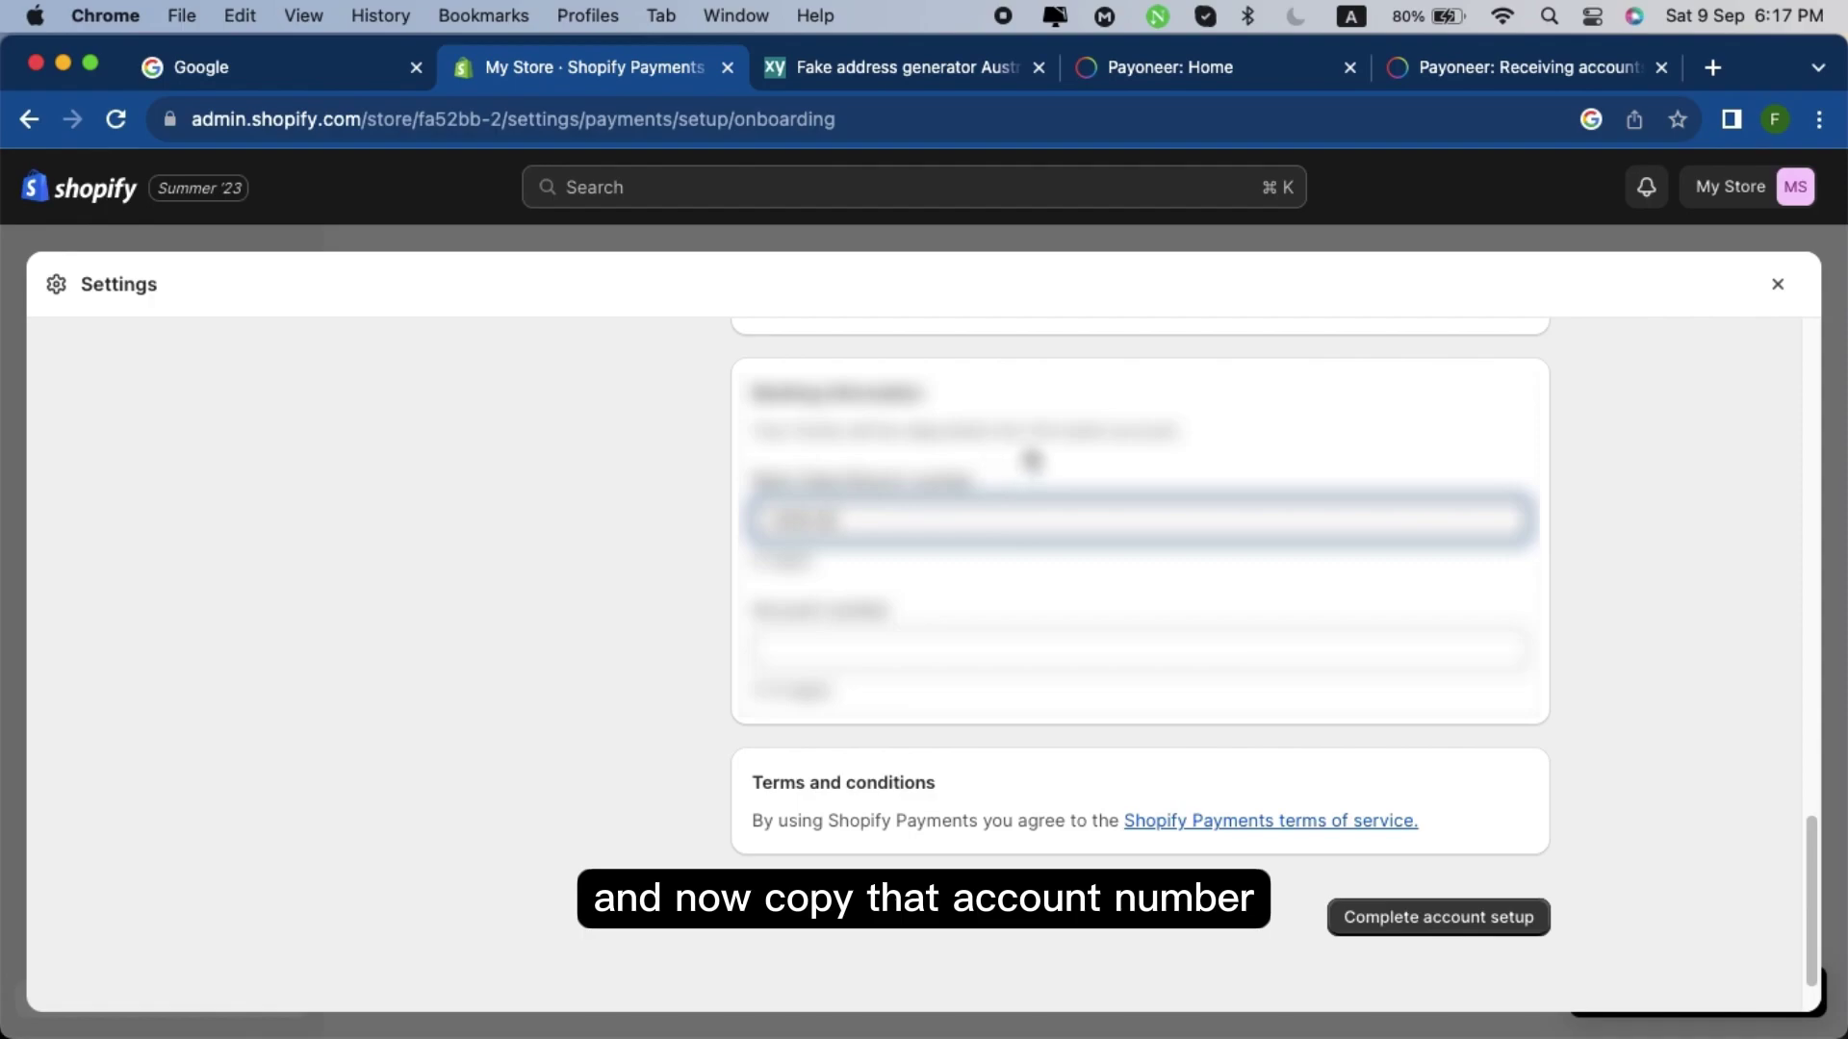
left_click(1429, 83)
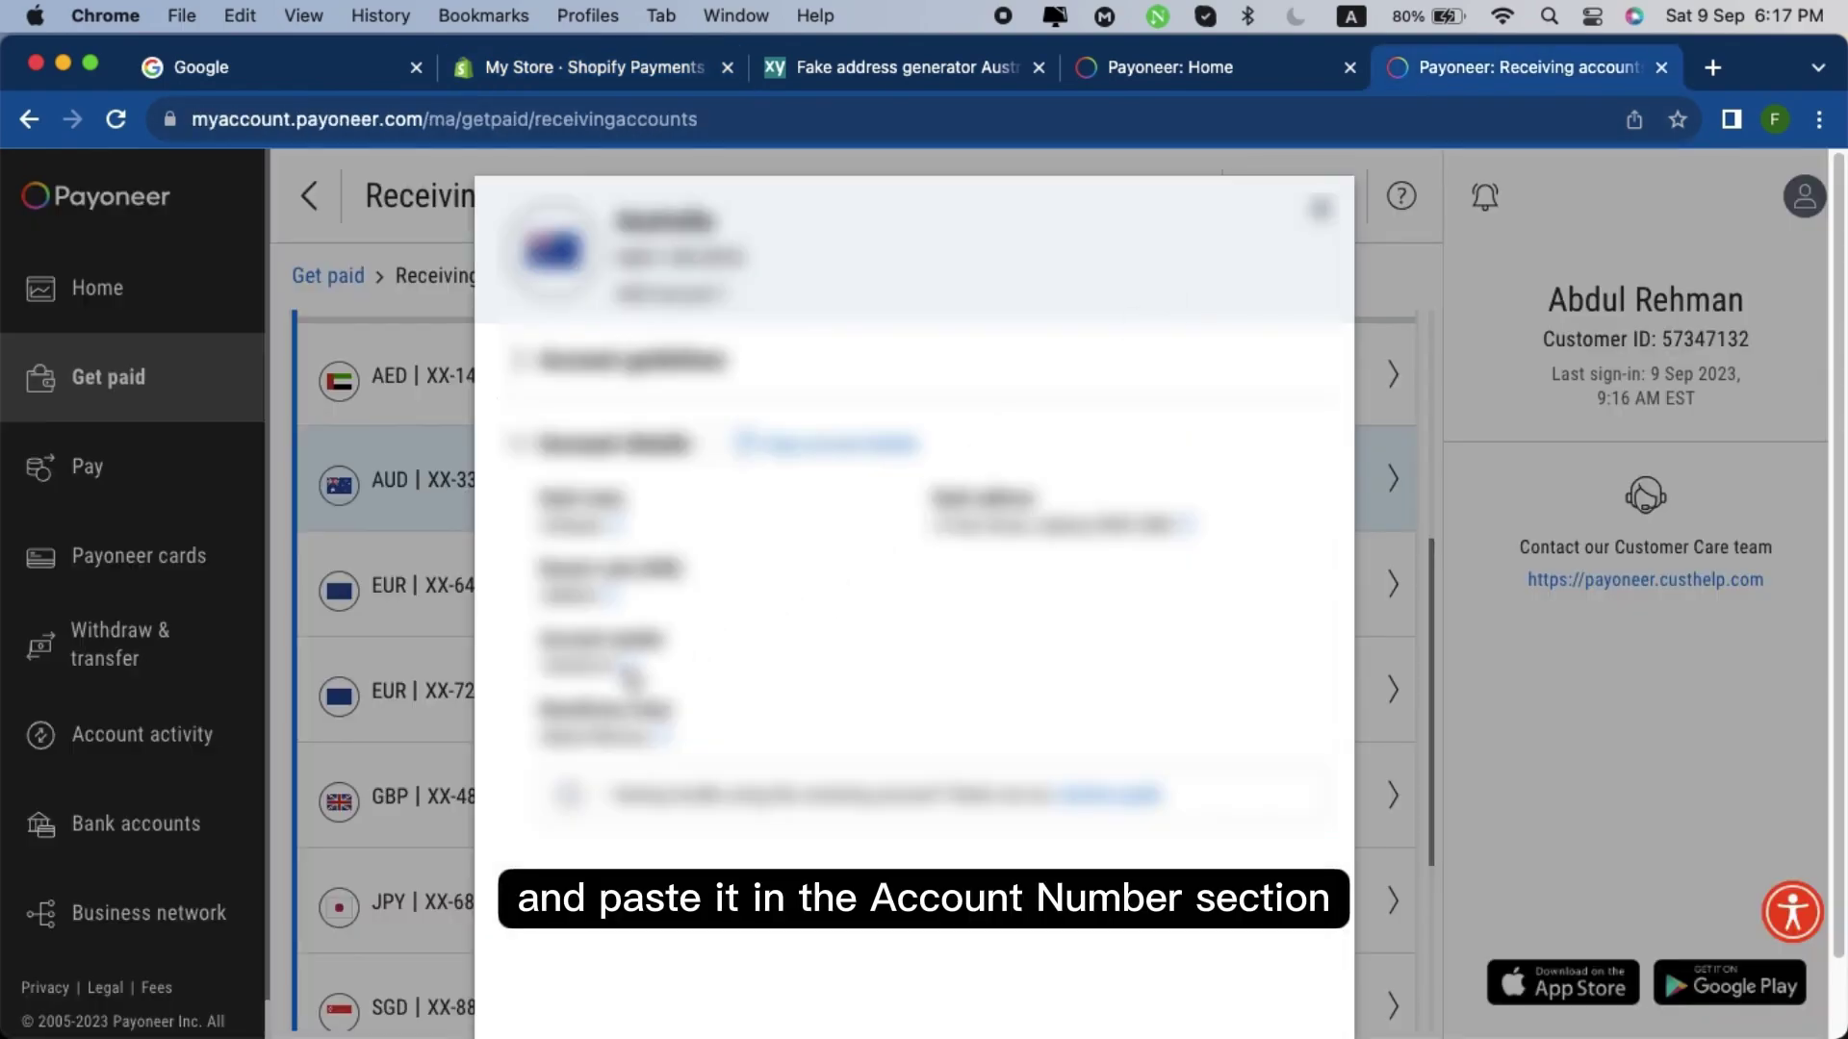
left_click(689, 64)
left_click(866, 646)
key("cmd+v")
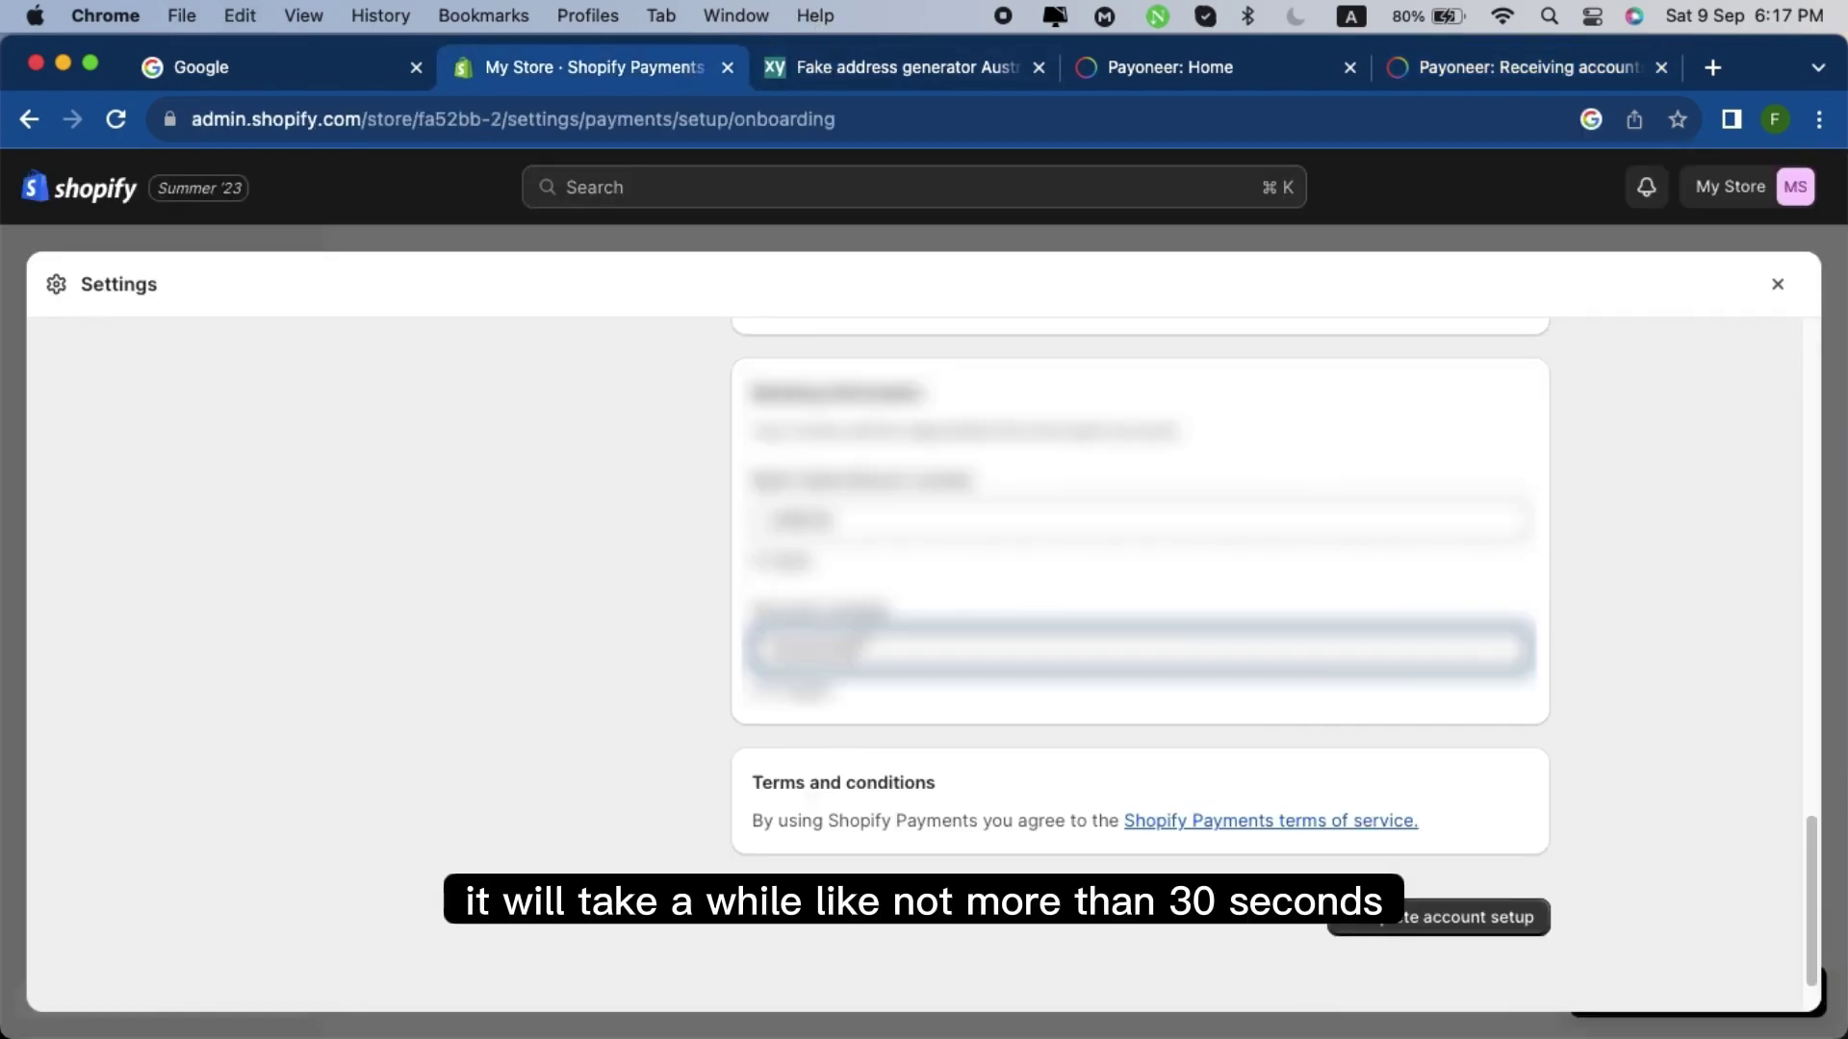
left_click(1395, 927)
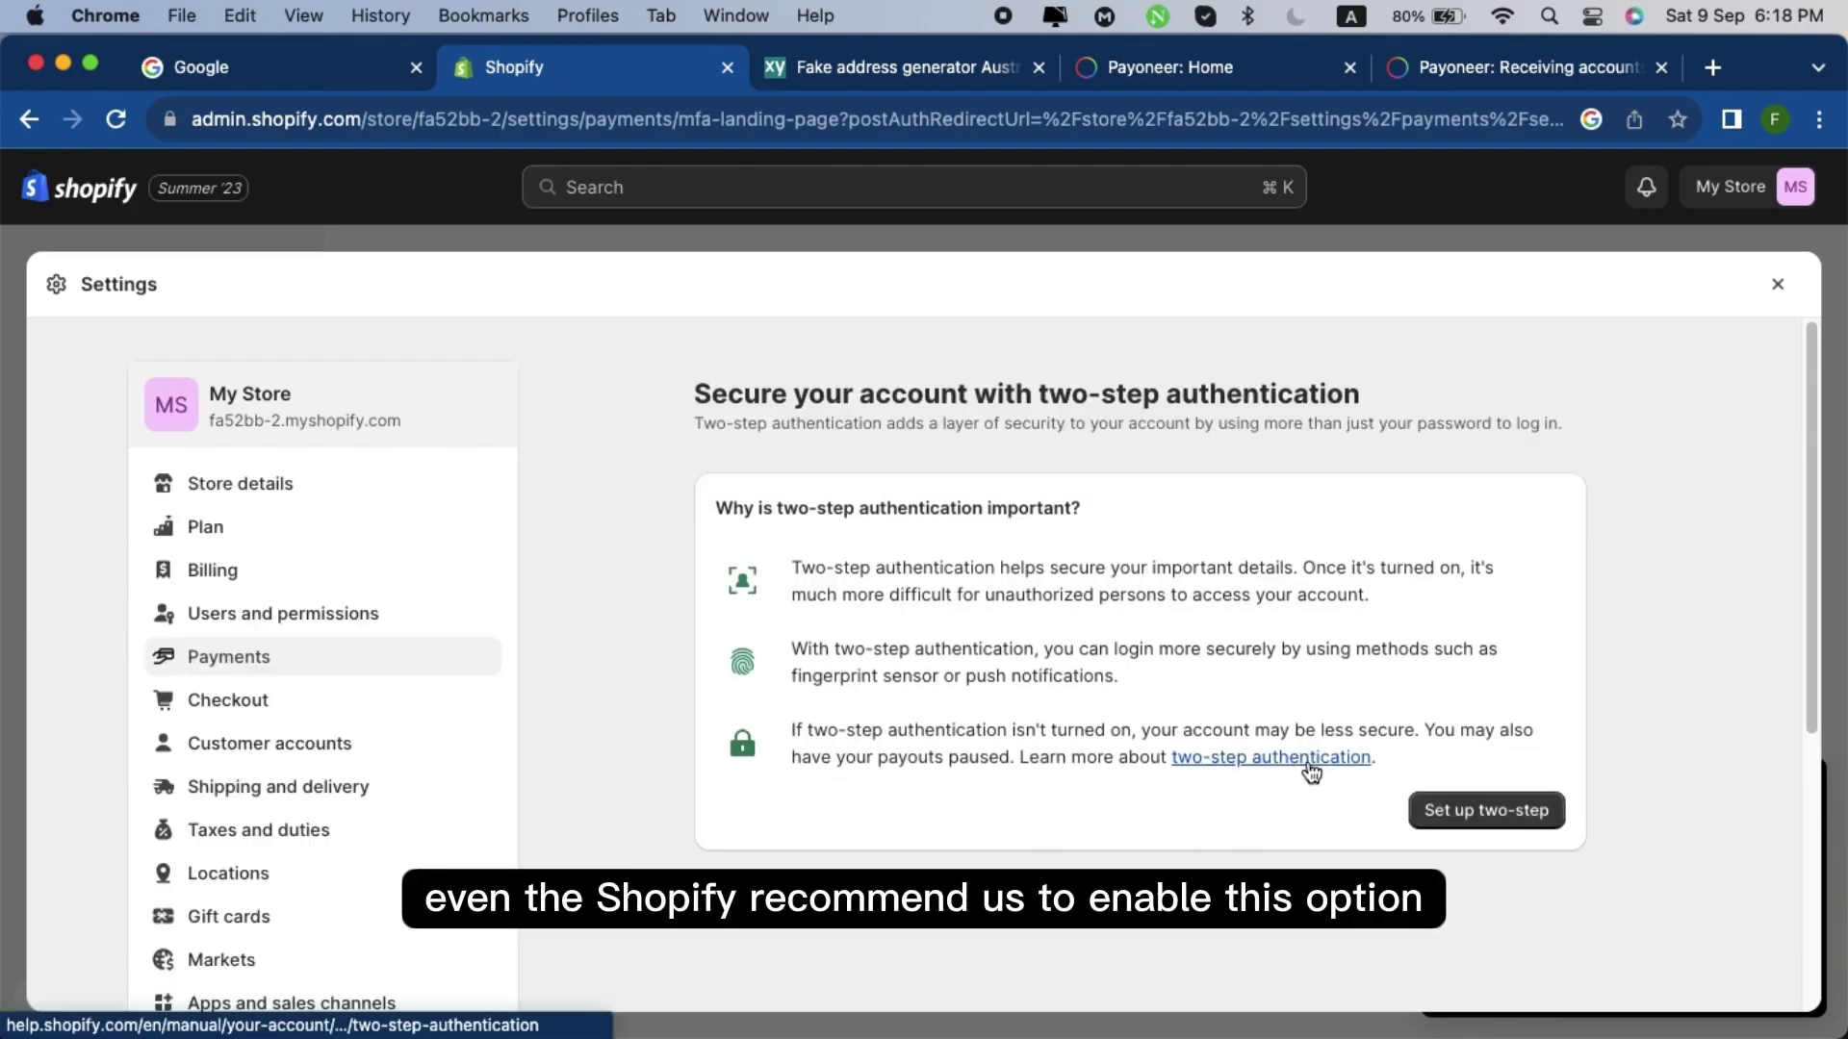
Start two-step setup and sign back in with email via the store owner's Google account
left_click(1437, 817)
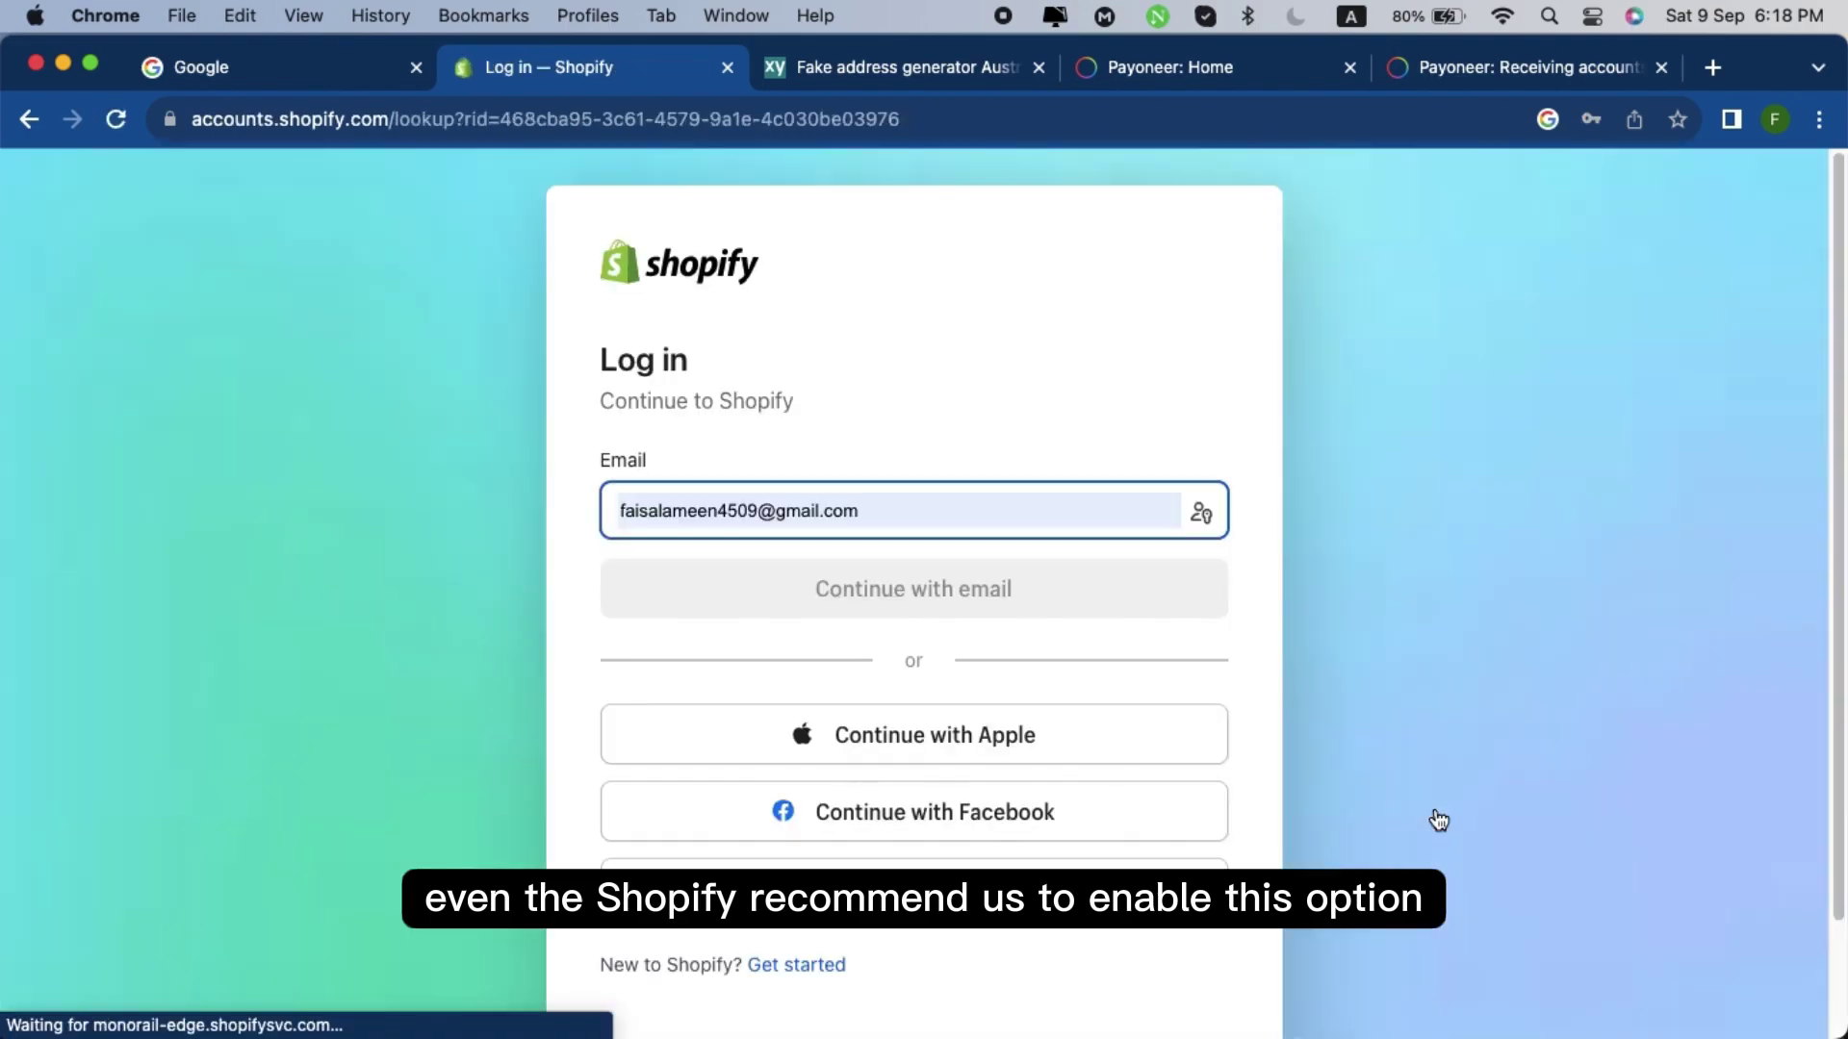
left_click(899, 598)
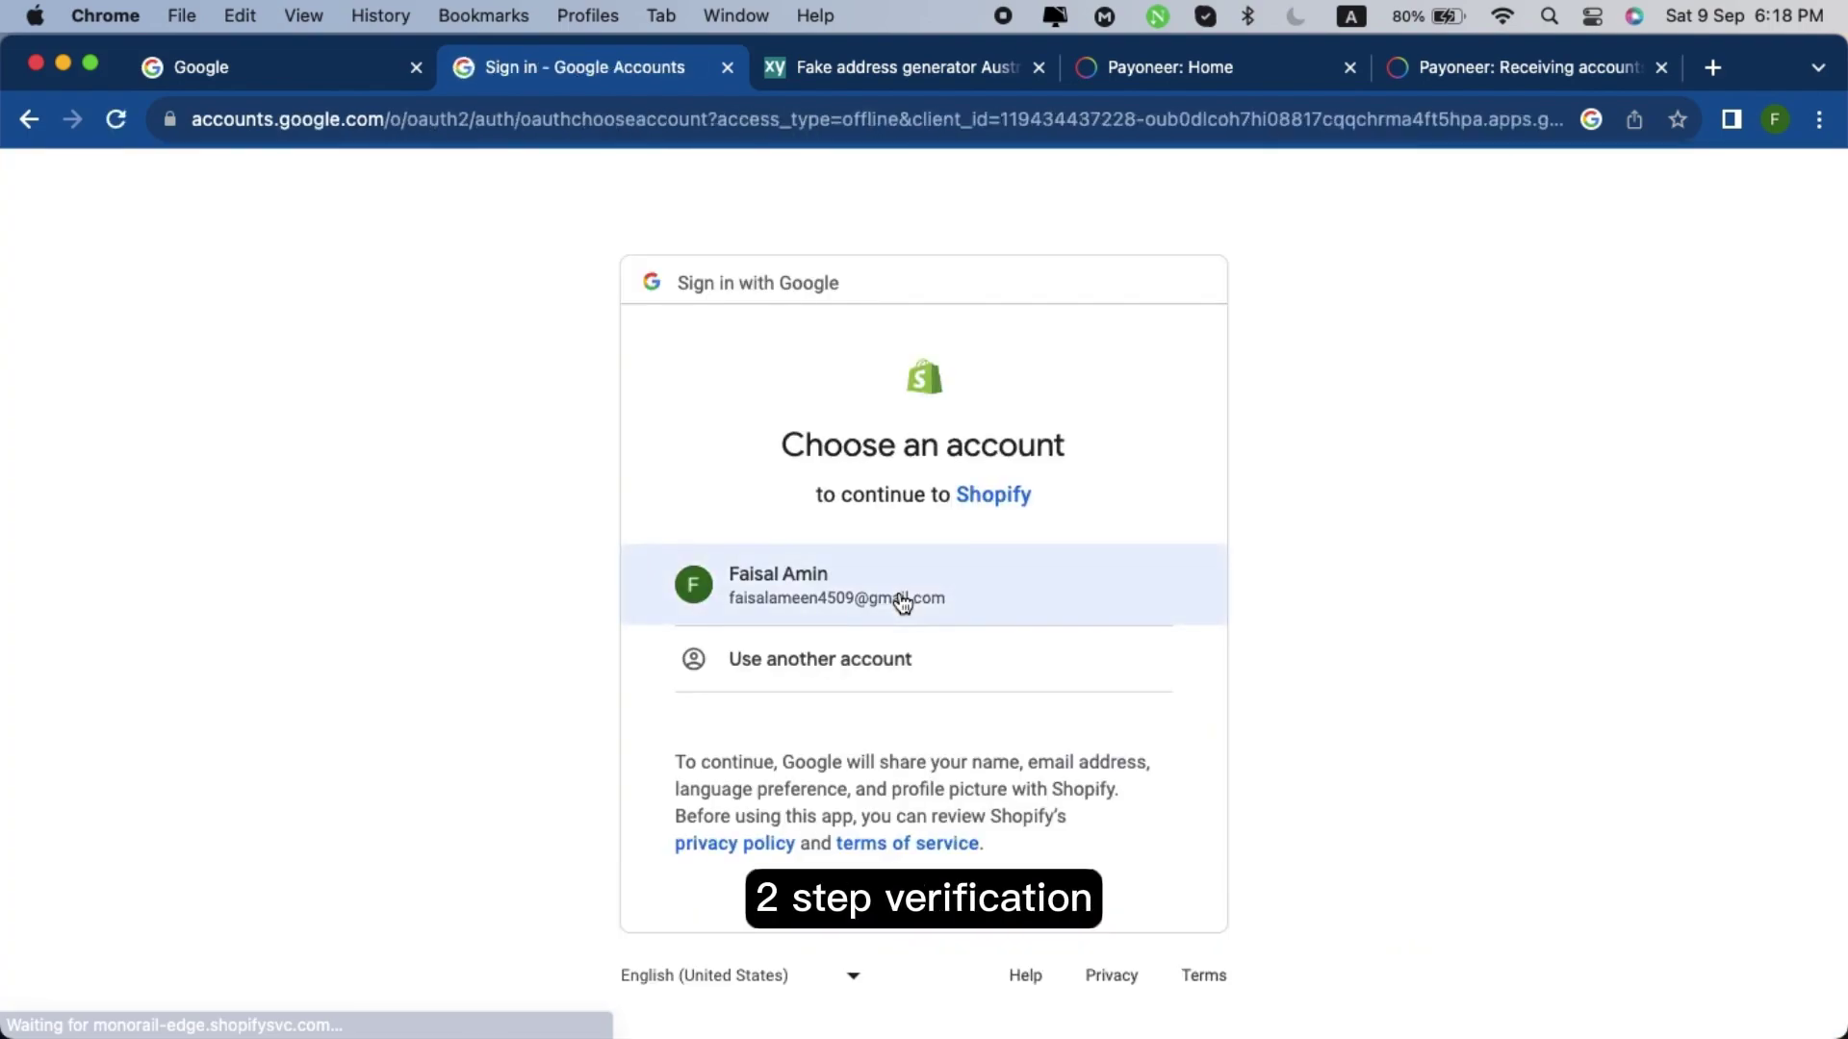
left_click(1001, 594)
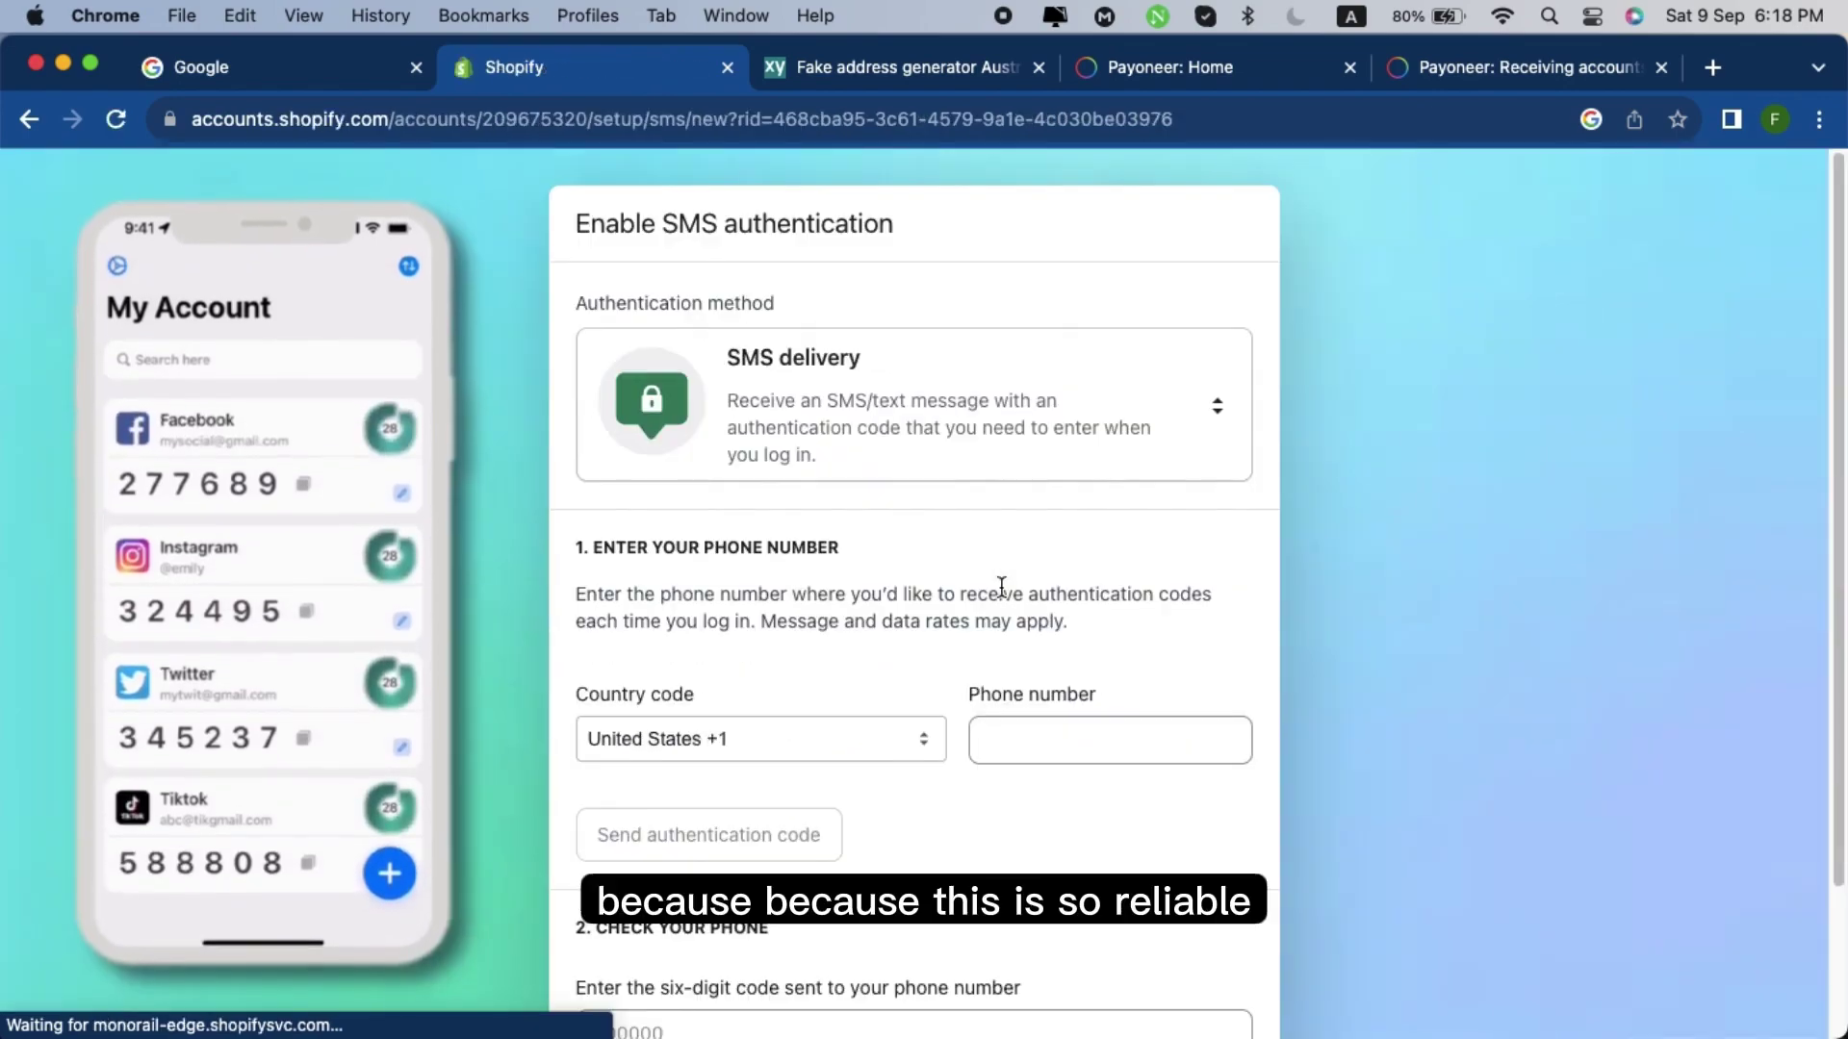
Switch two-step authentication to Authenticator app, enter the six-digit app code and turn it on
scroll(1001, 587, "down", 1)
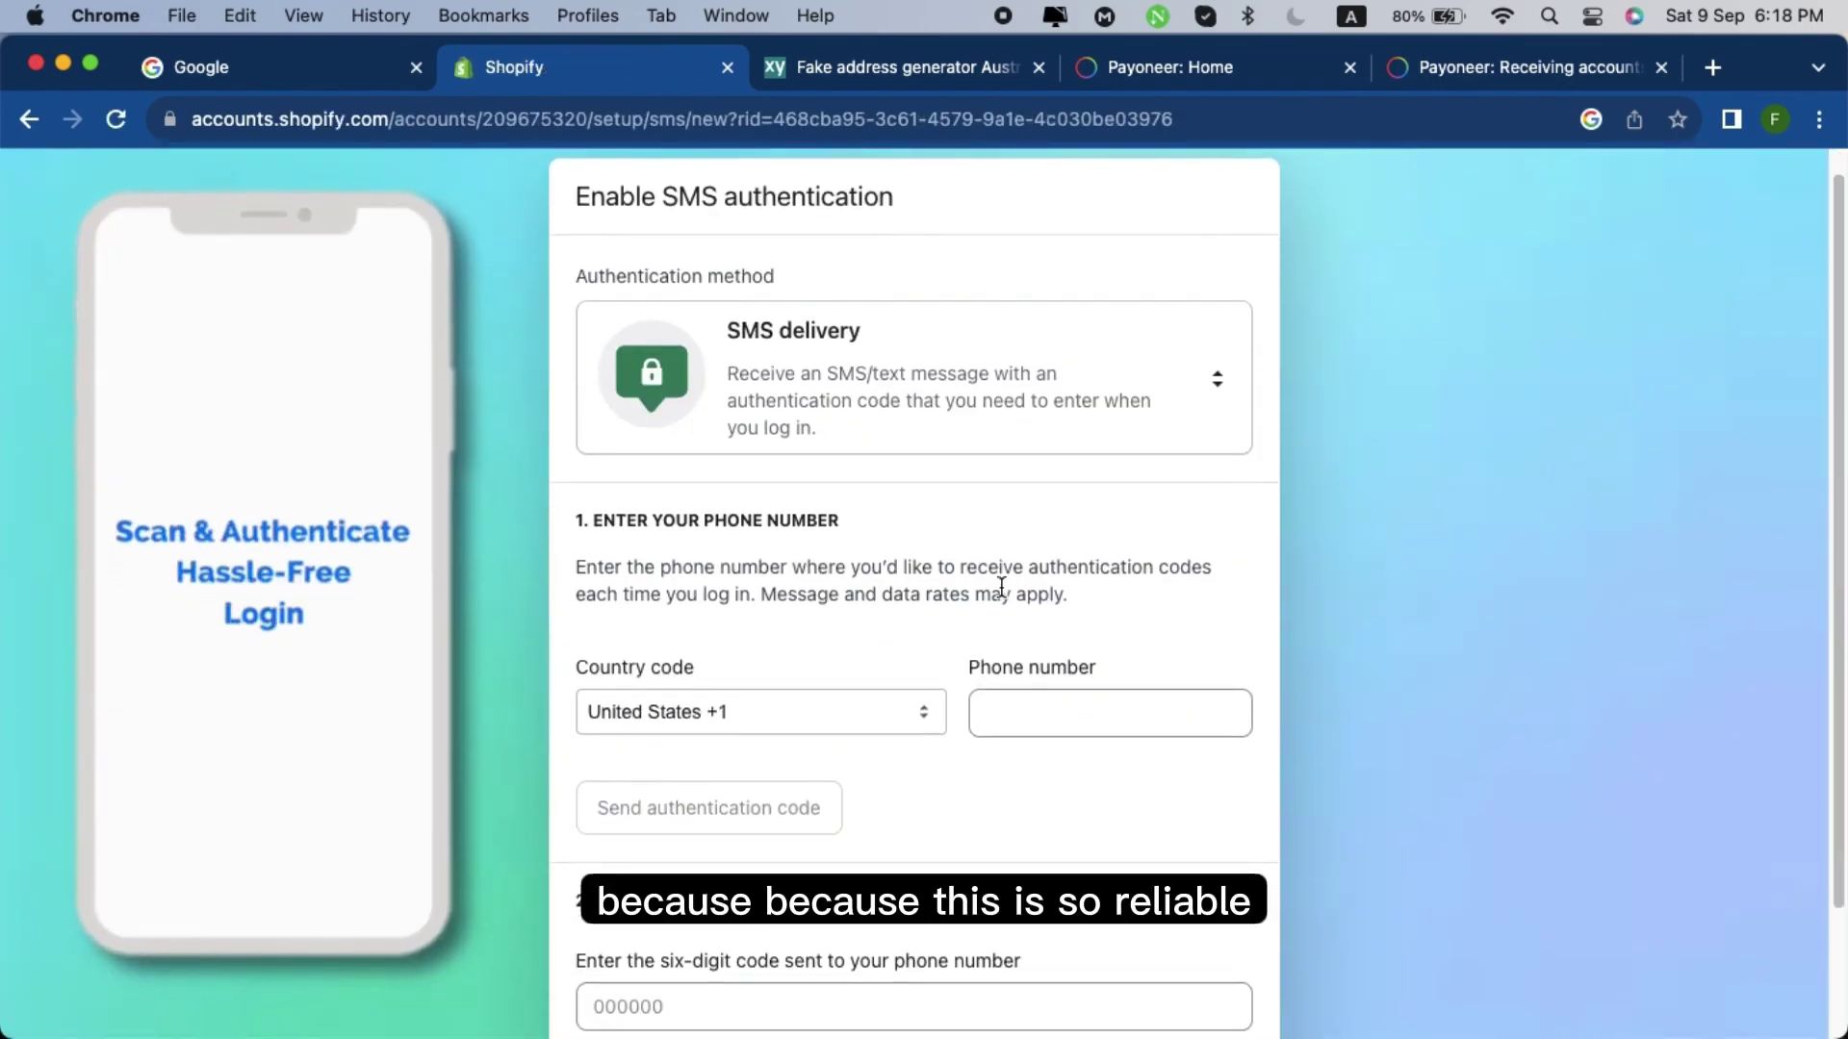
left_click(1015, 397)
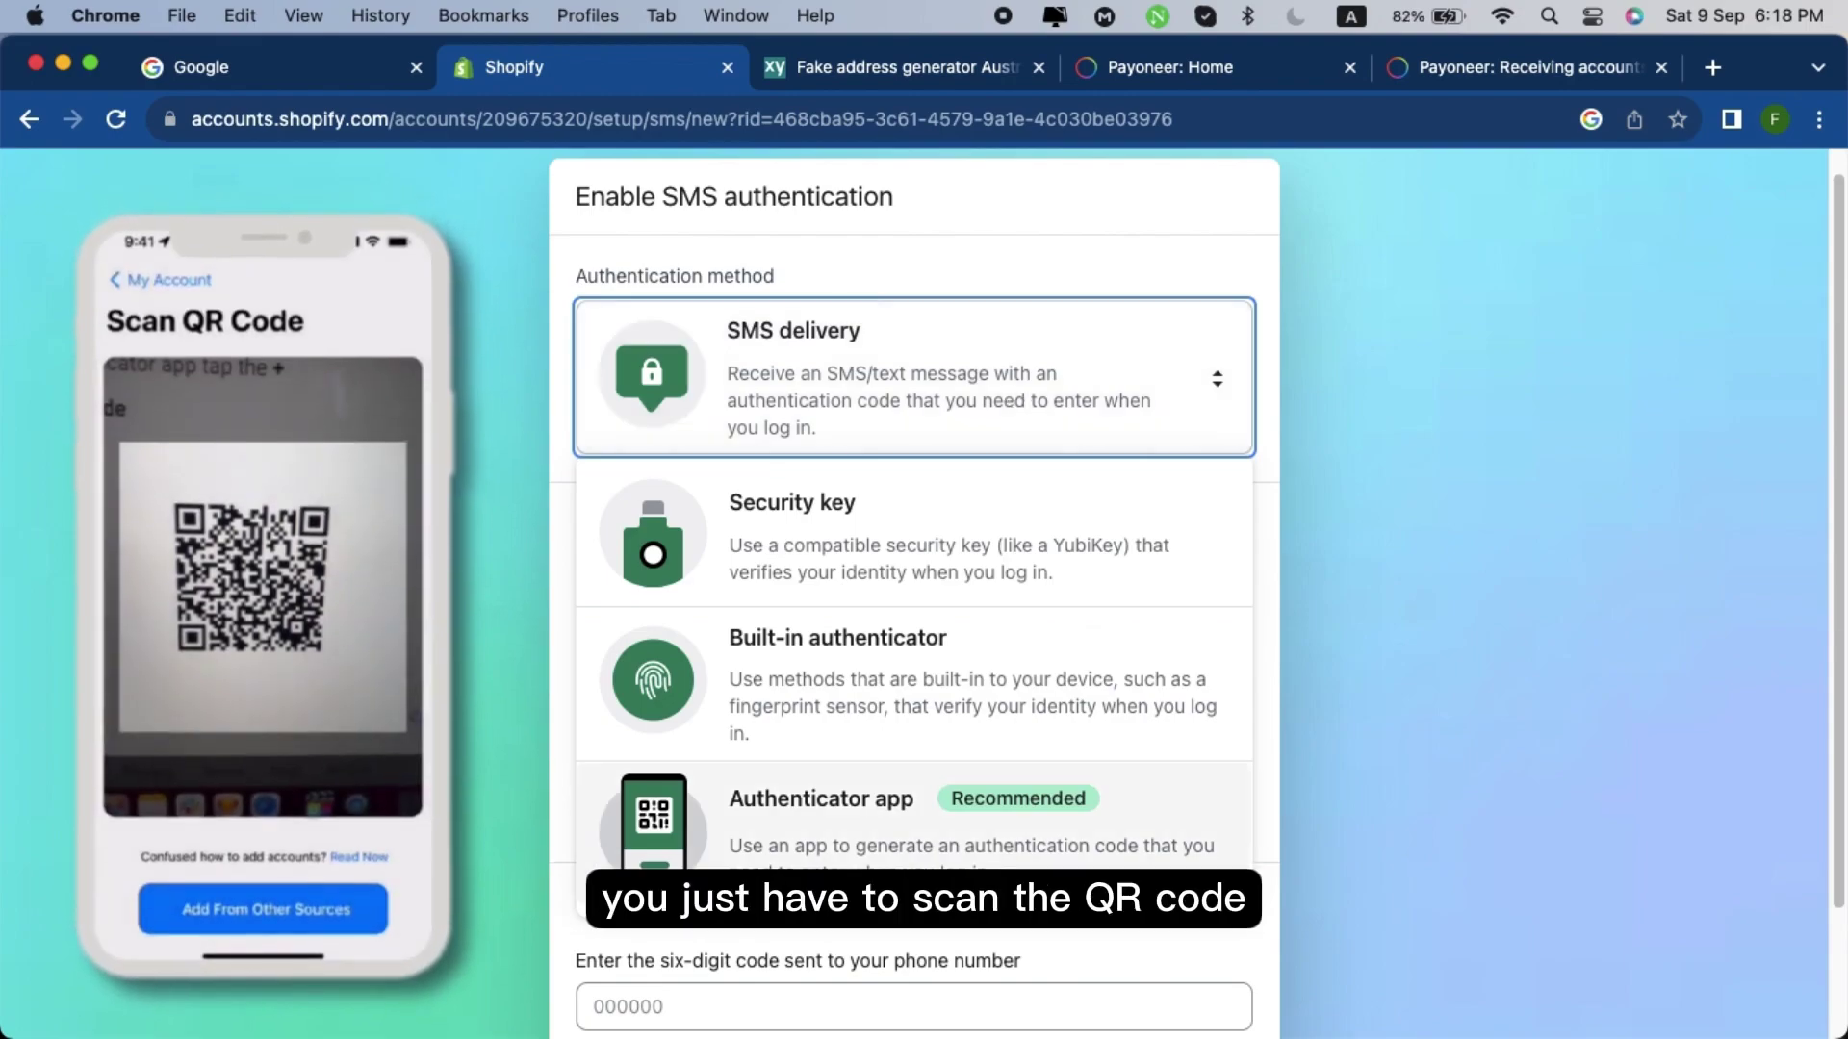
left_click(863, 834)
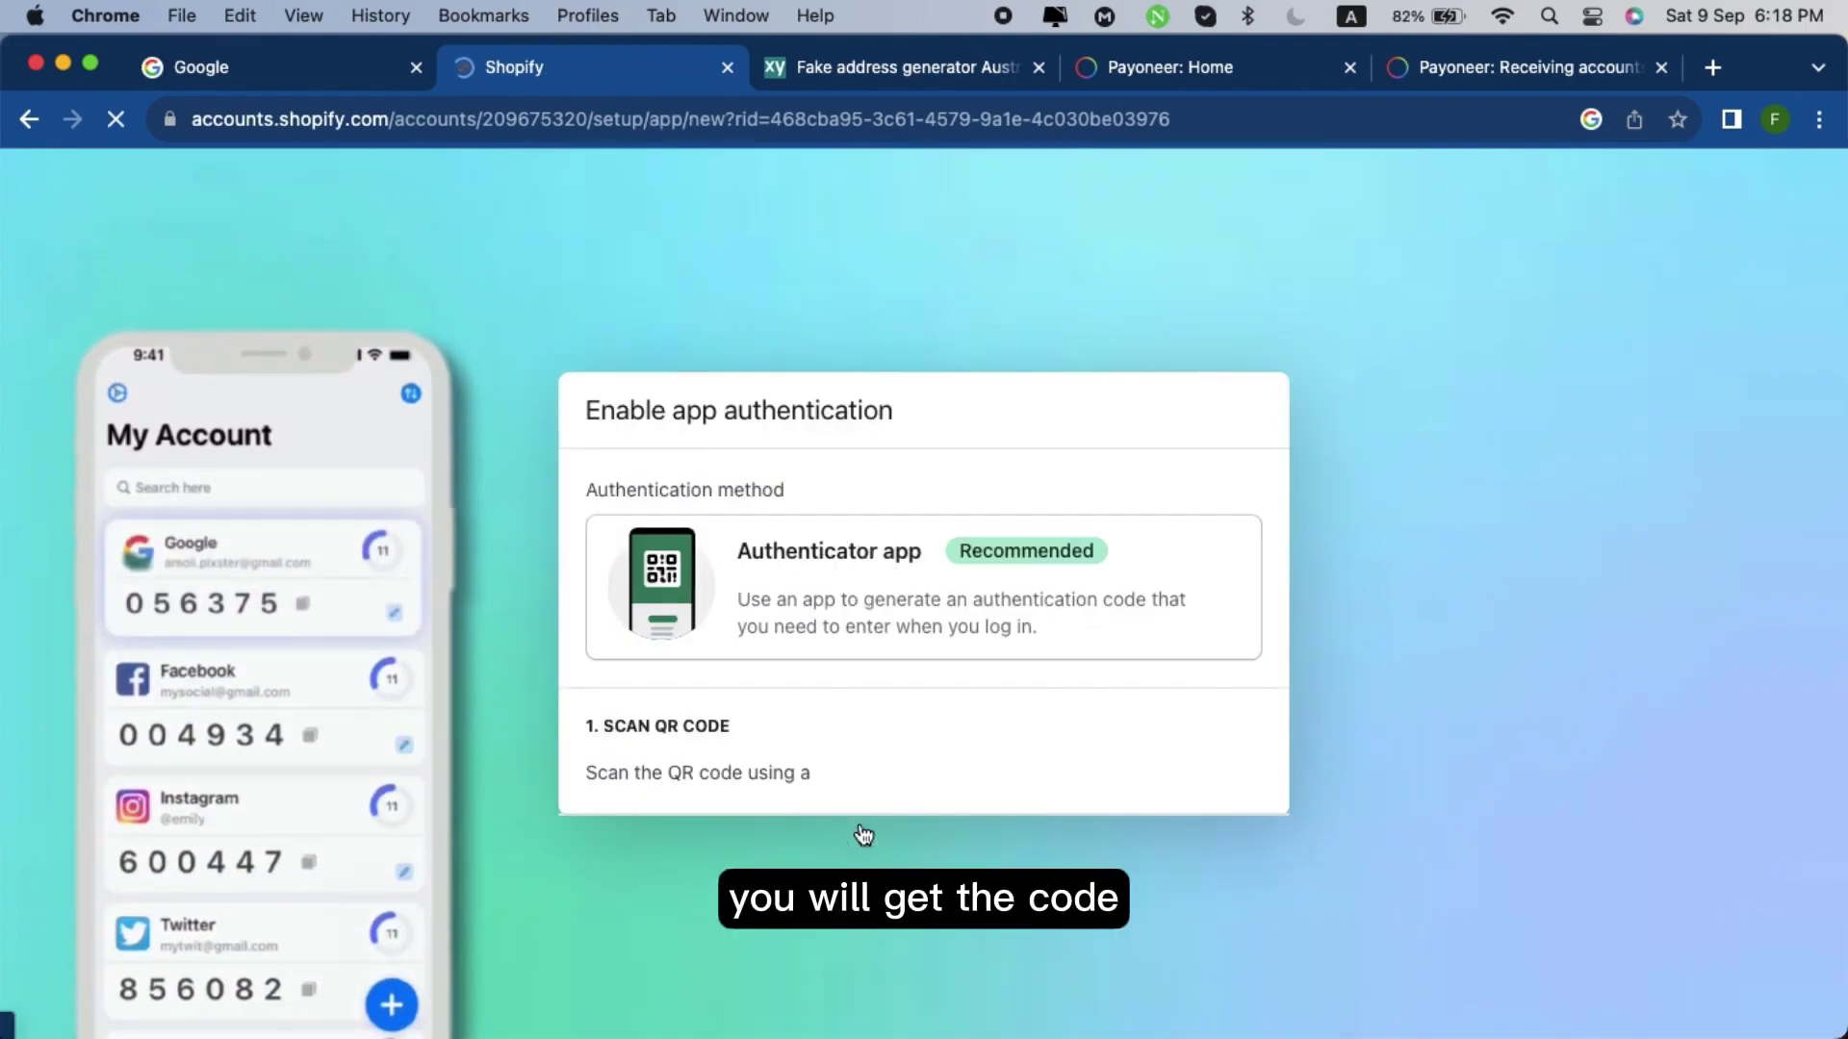
scroll(833, 755, "down", 2)
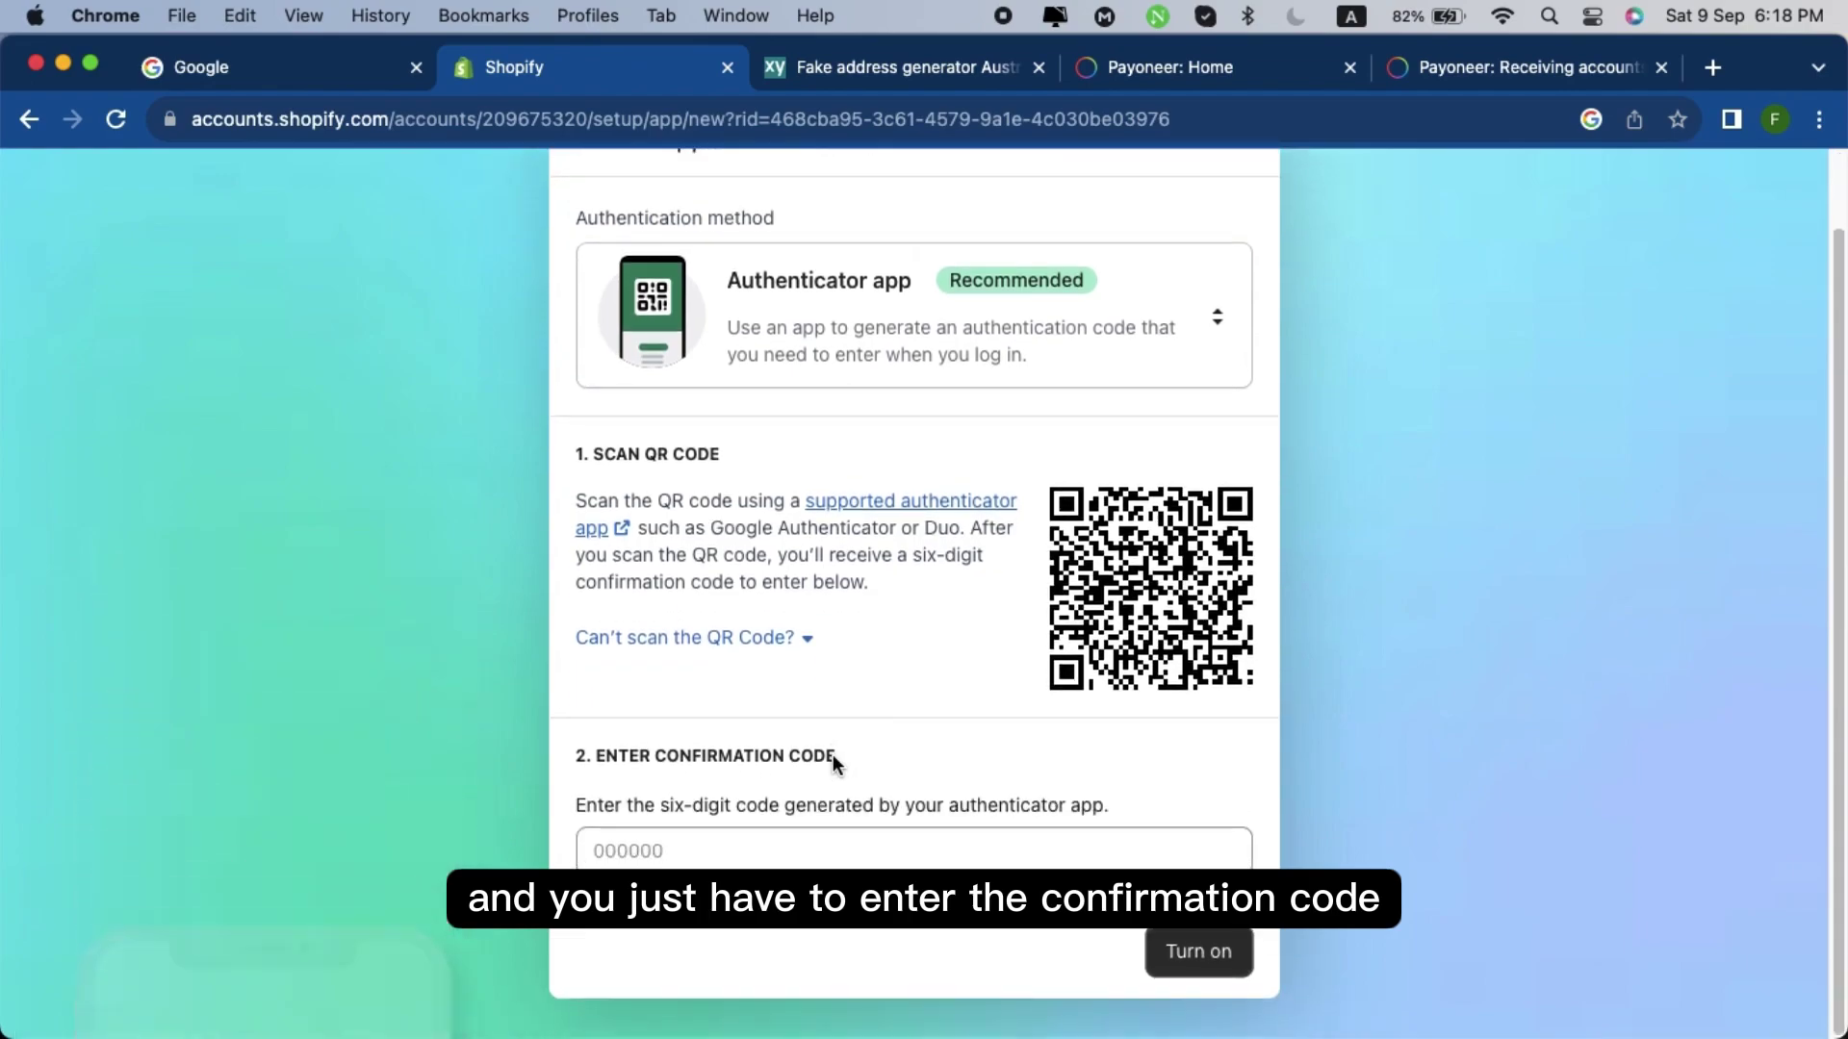
left_click(833, 854)
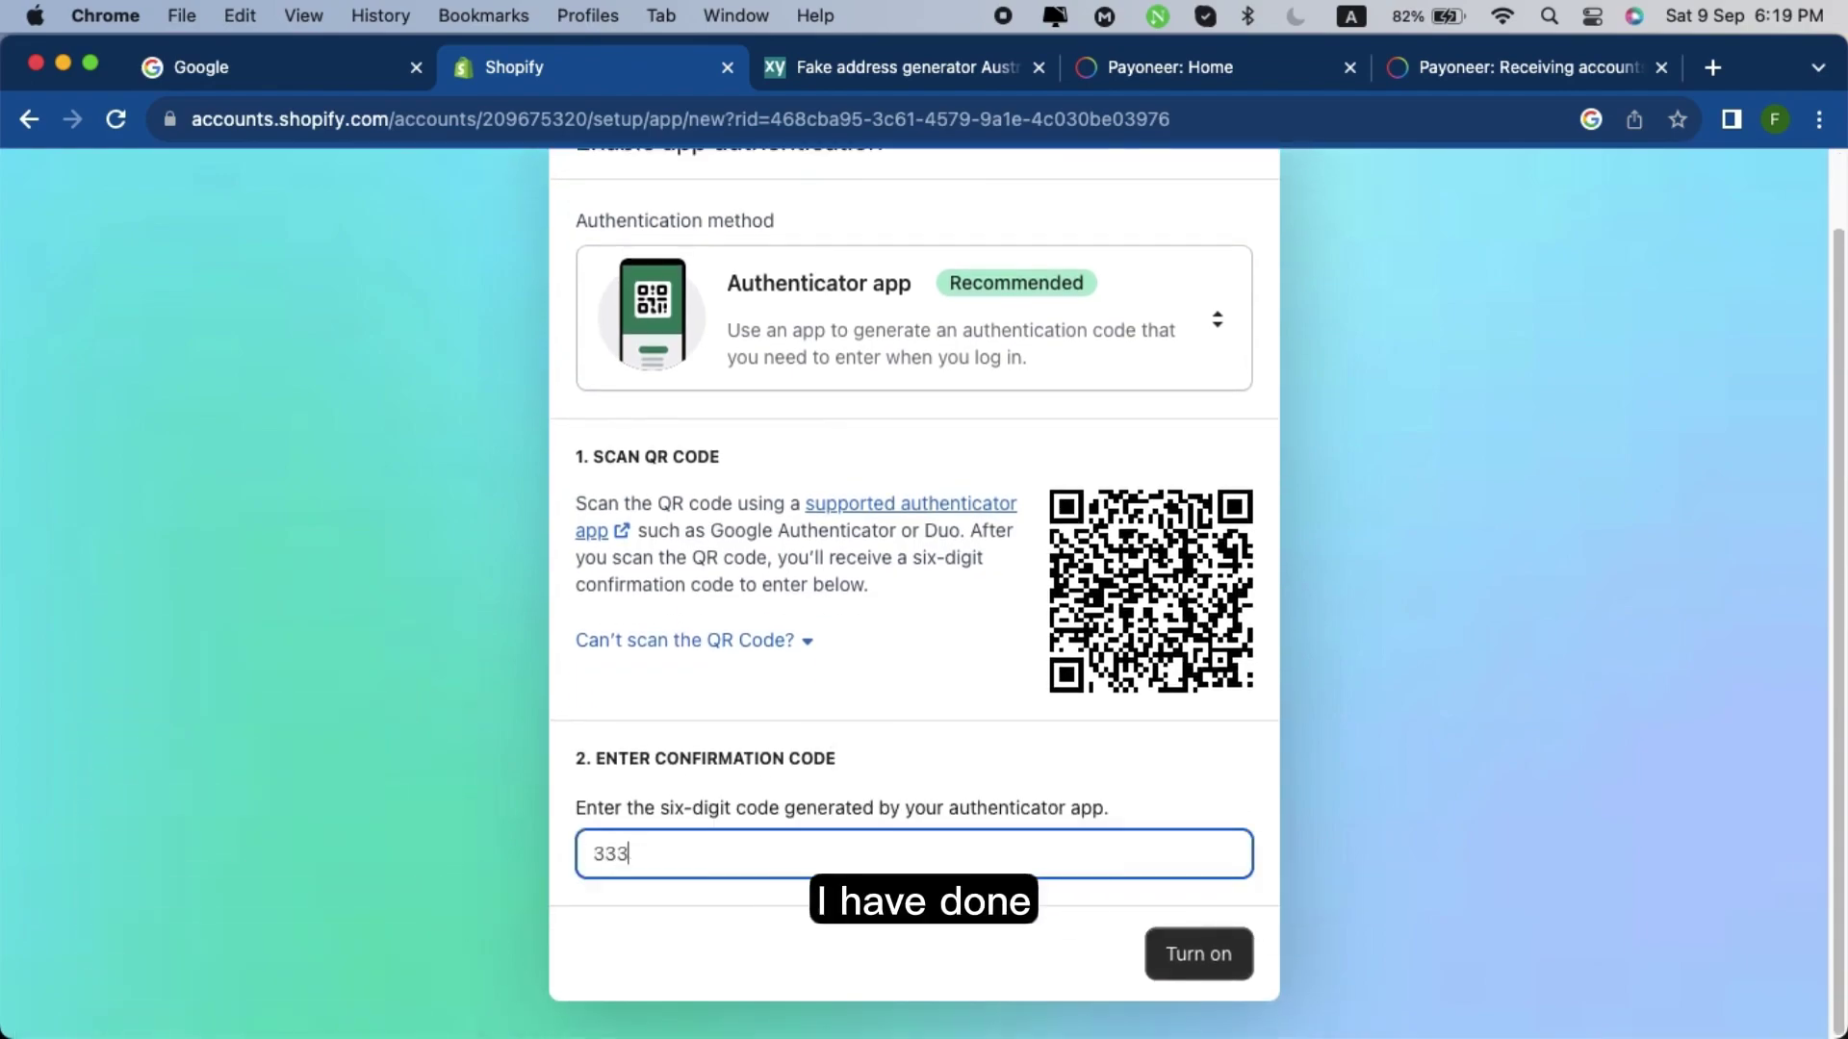
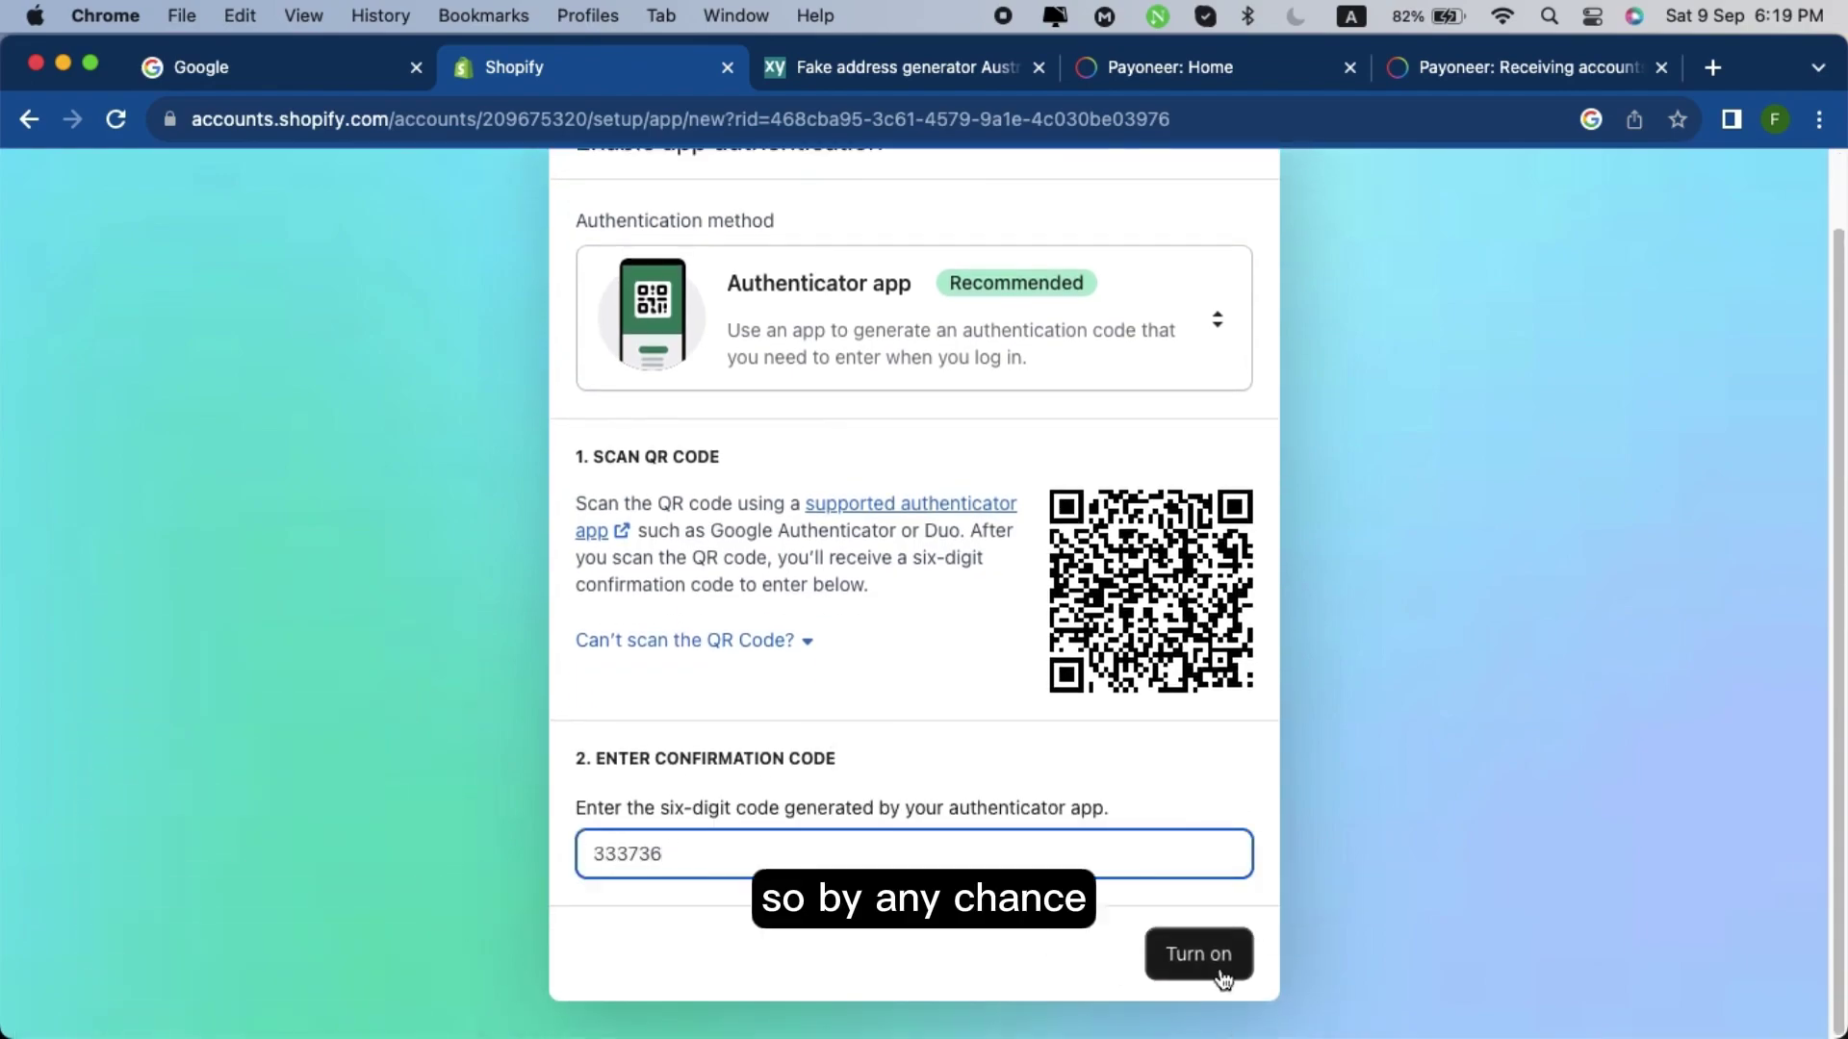
left_click(1216, 966)
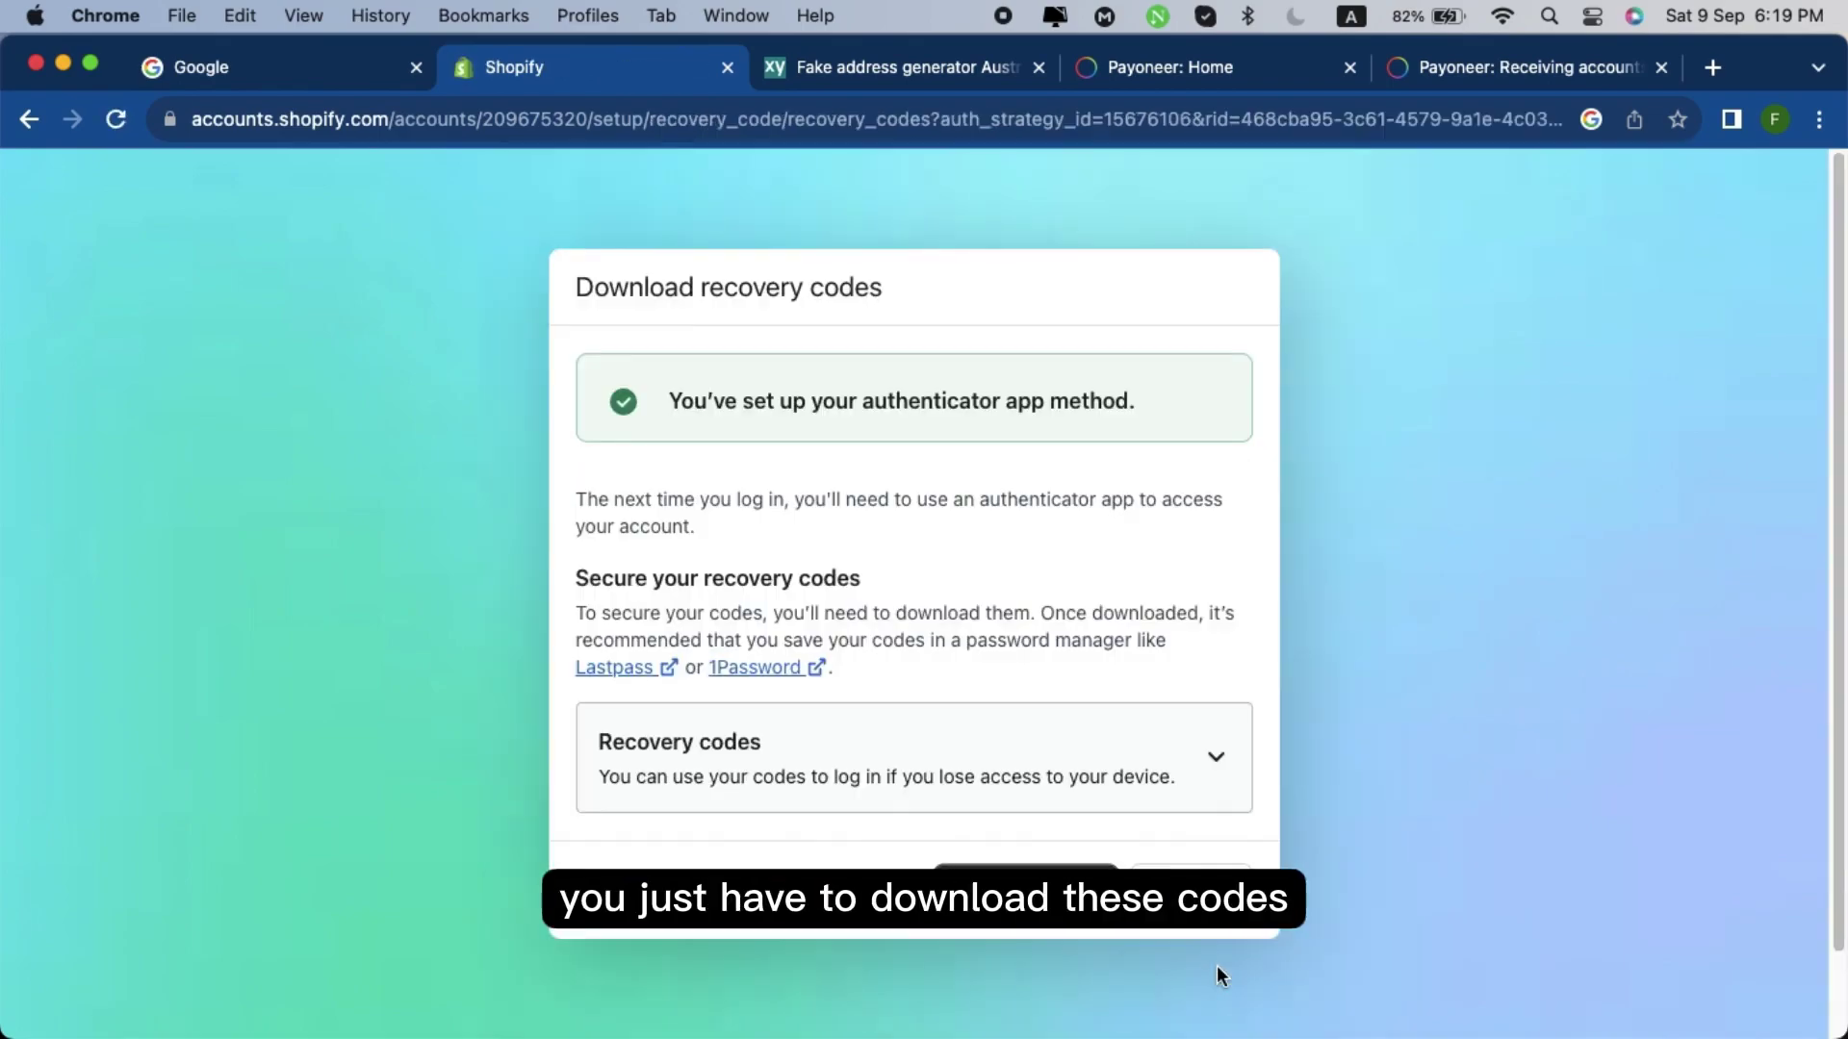
Download the recovery codes as a text file and continue to Settings > Payments
left_click(1027, 890)
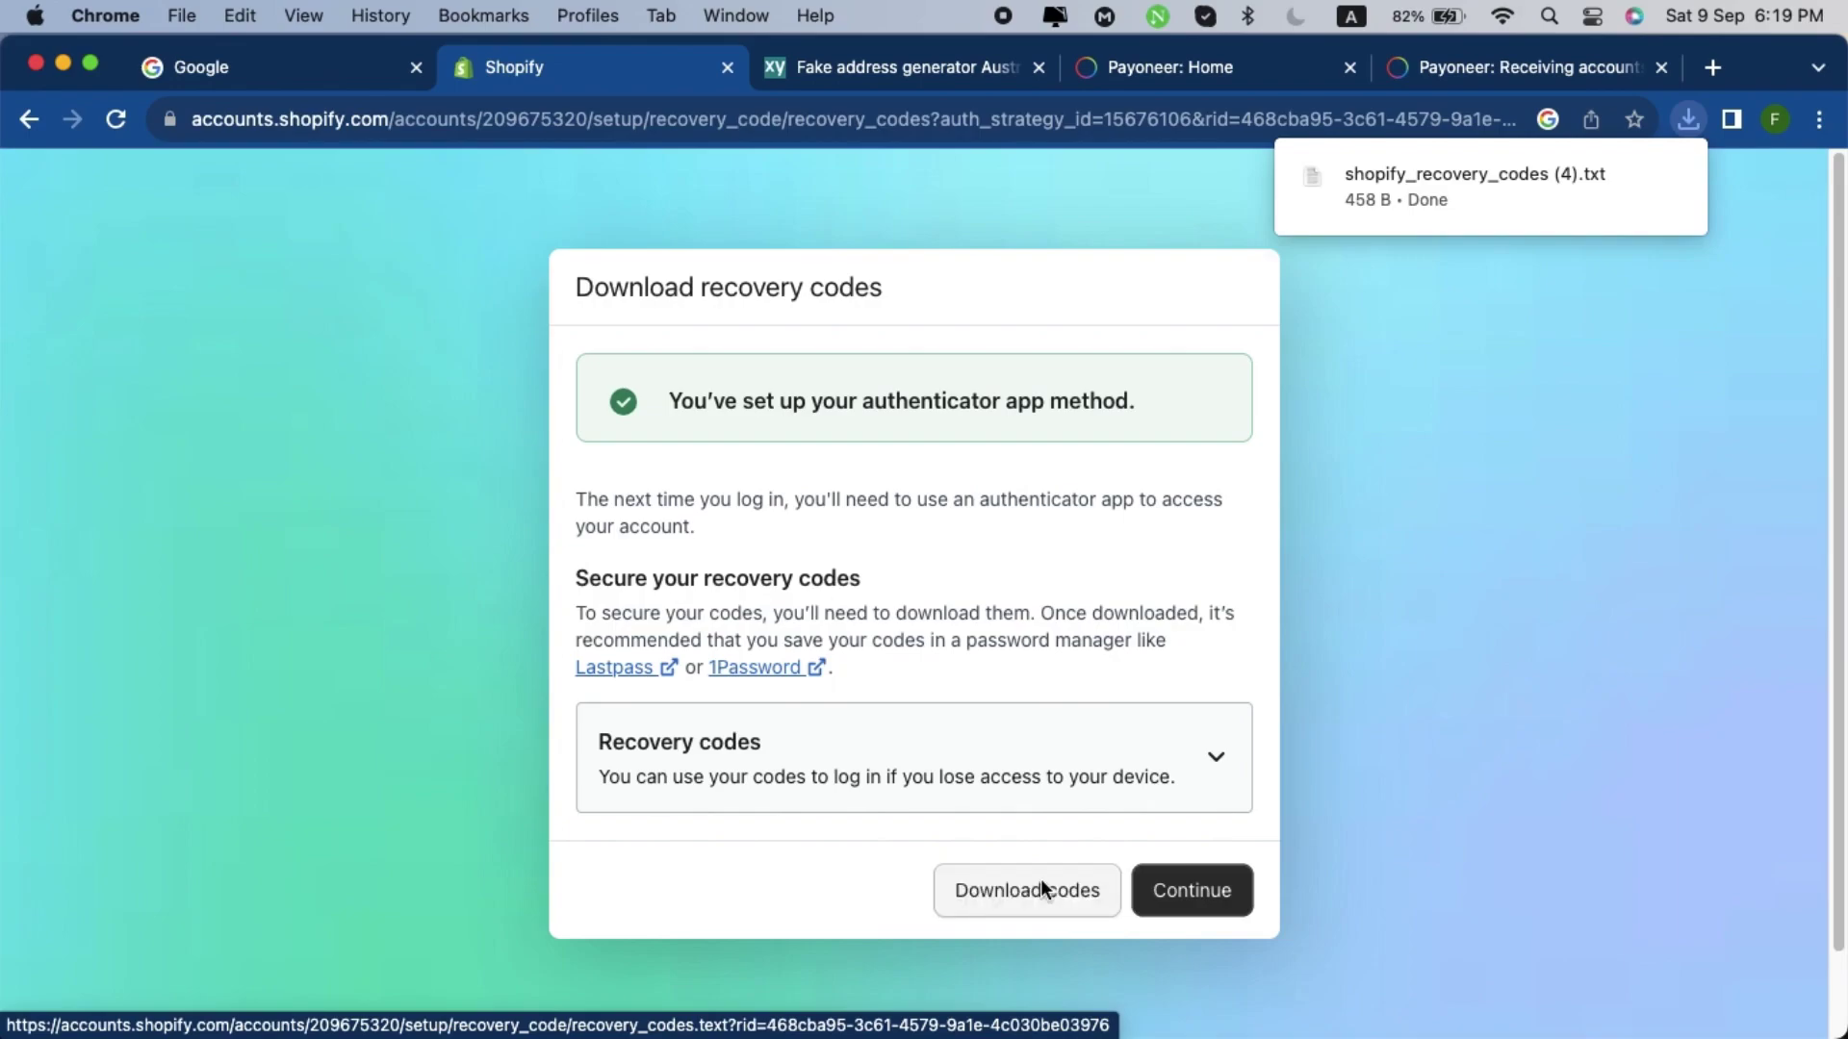
left_click(1172, 872)
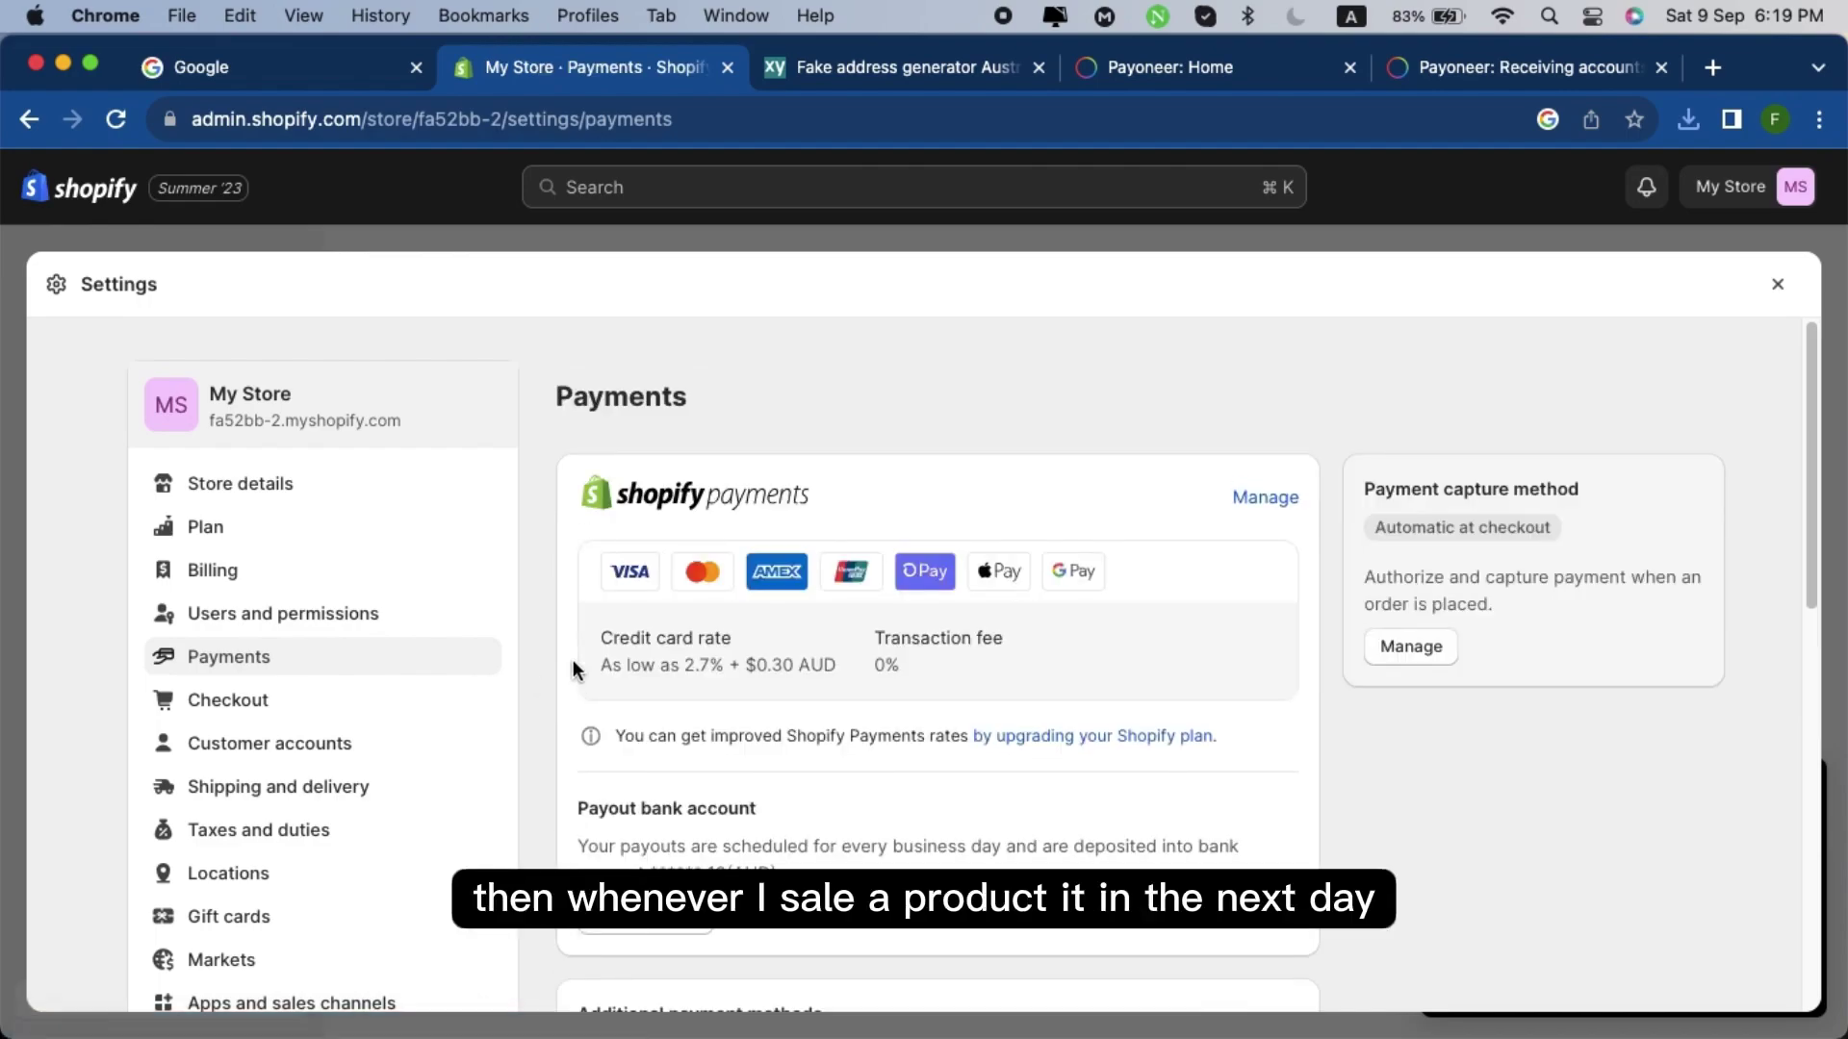
Review the active Shopify Payments card and highlight the every-business-day payout to the AUD account
scroll(573, 664, "down", 2)
scroll(574, 660, "up", 1)
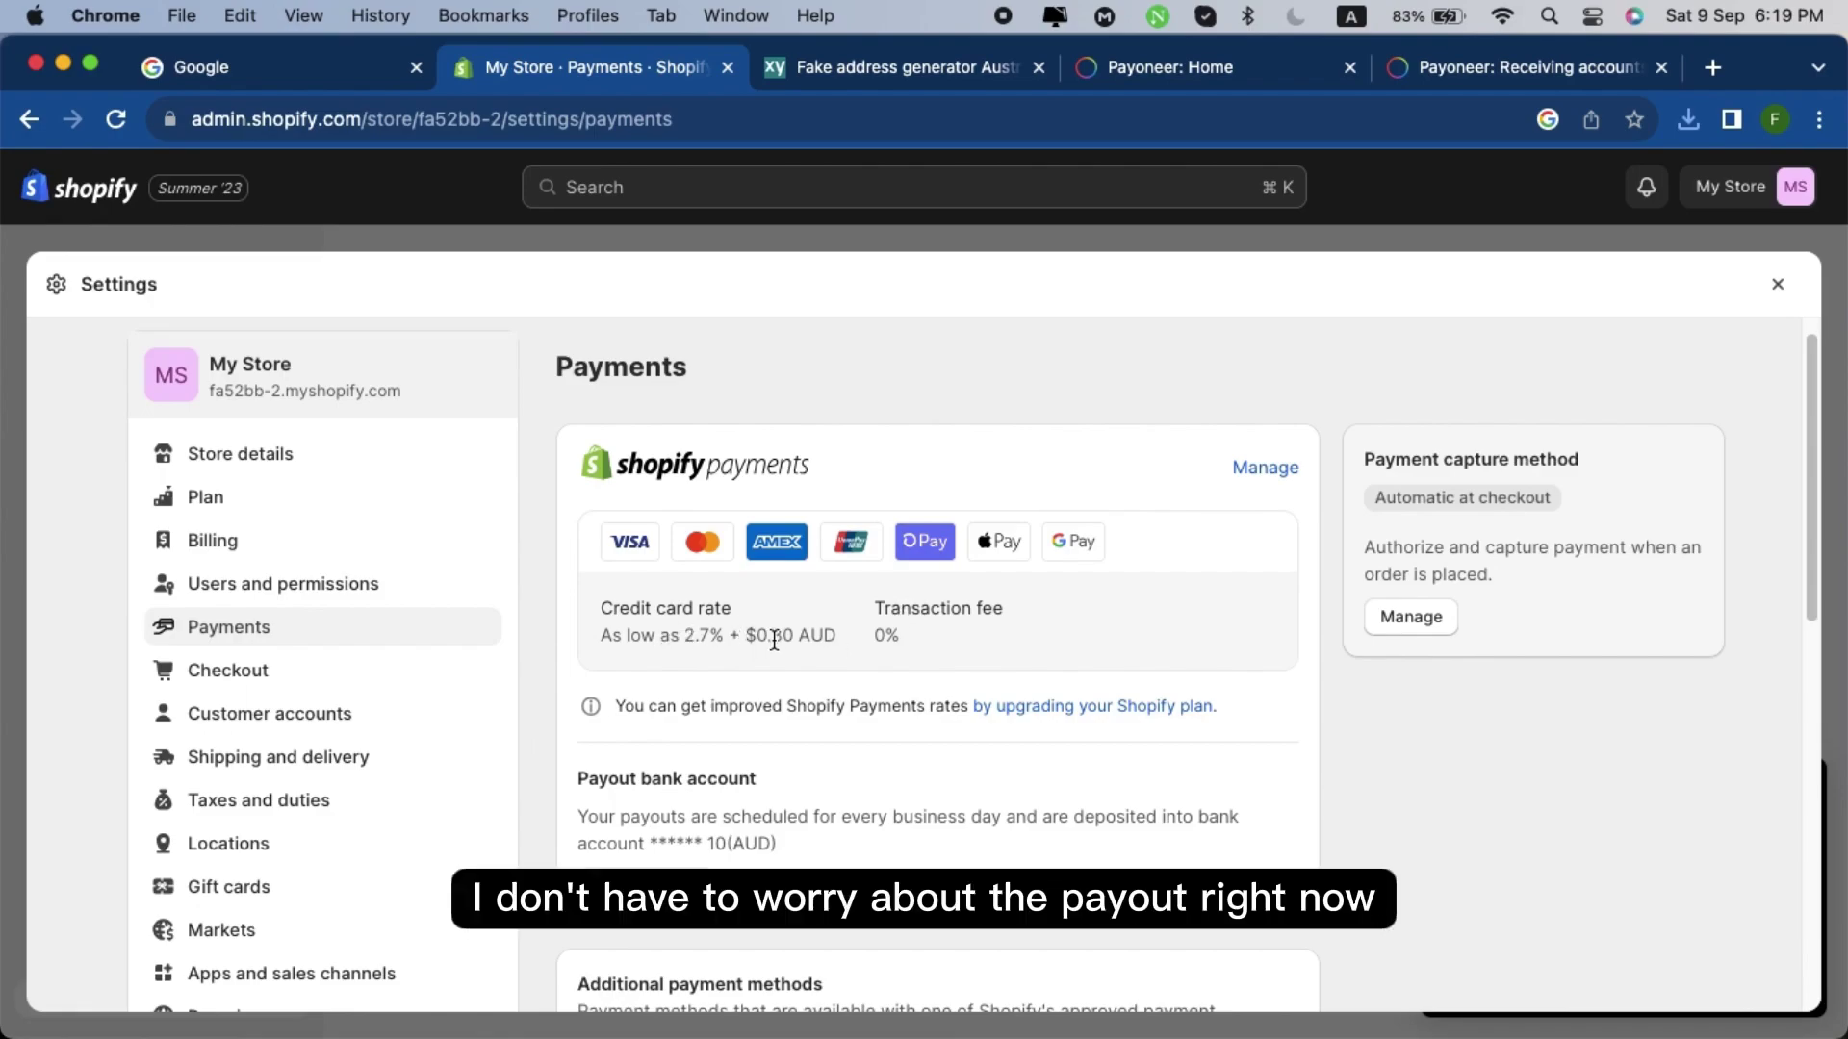
scroll(774, 640, "down", 1)
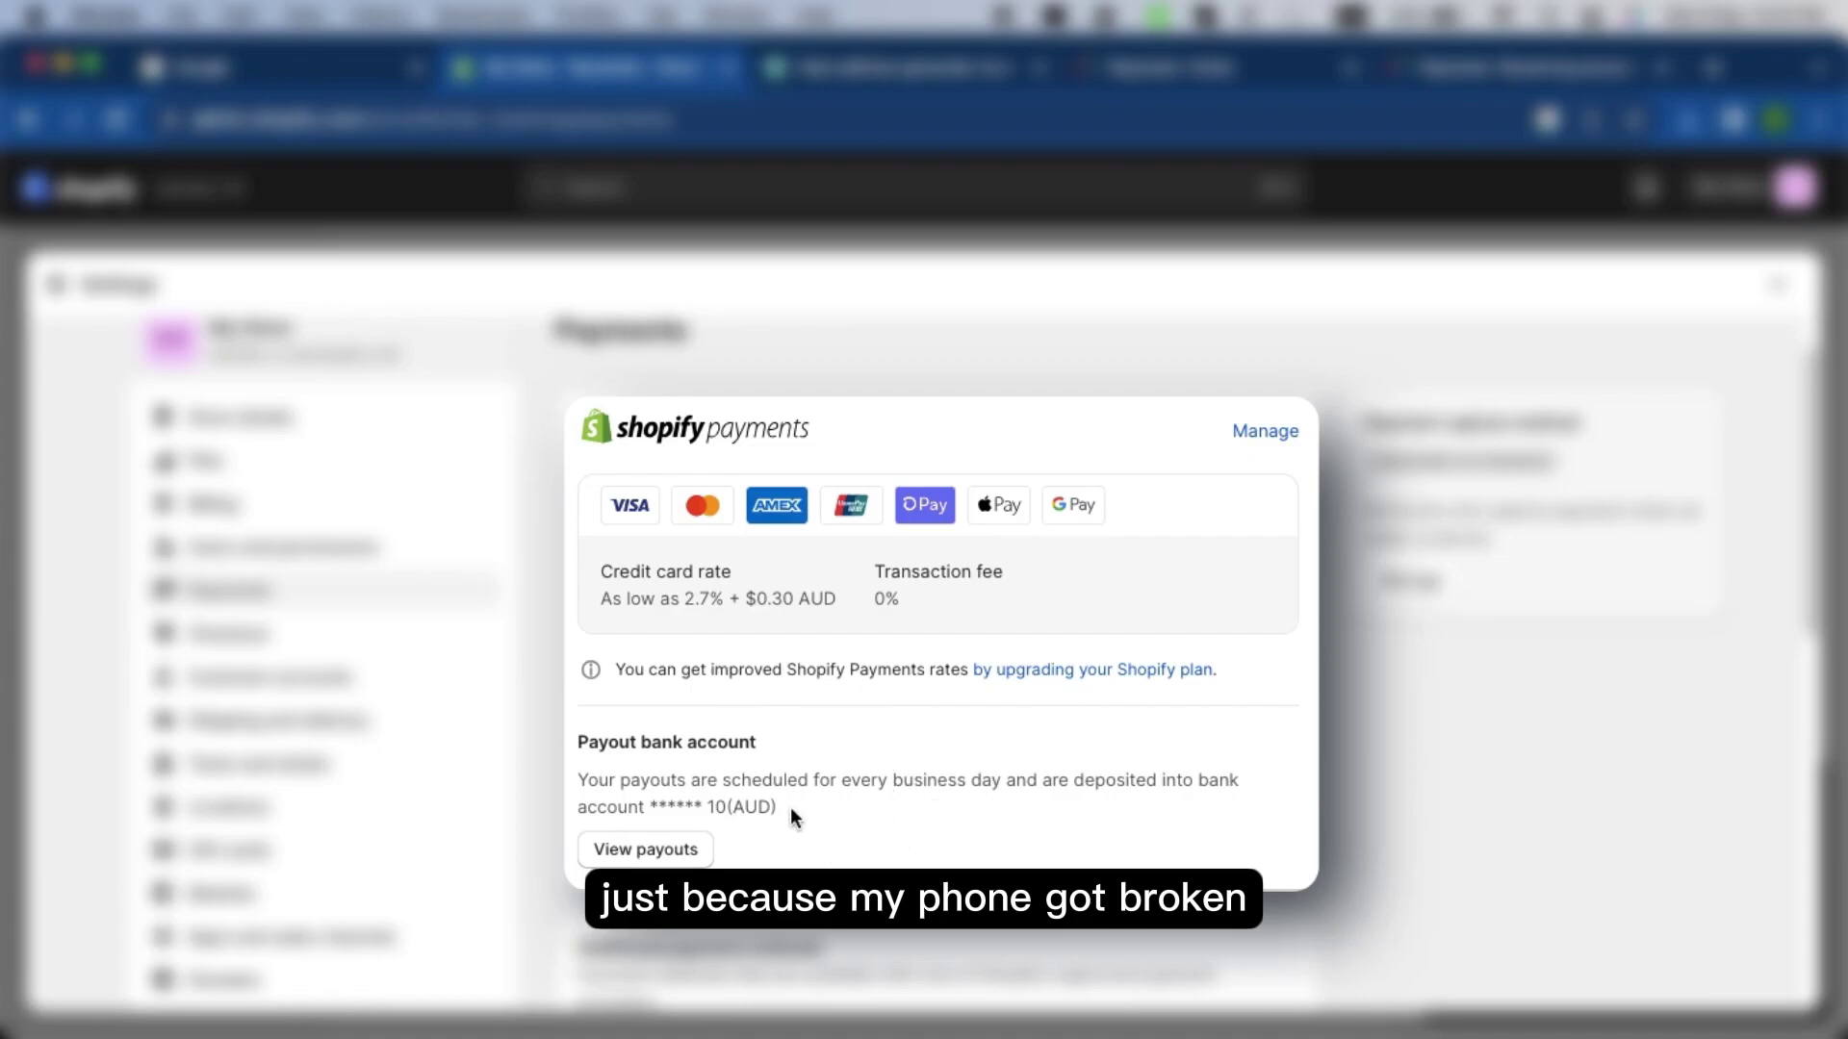
left_click_drag(789, 808, 563, 764)
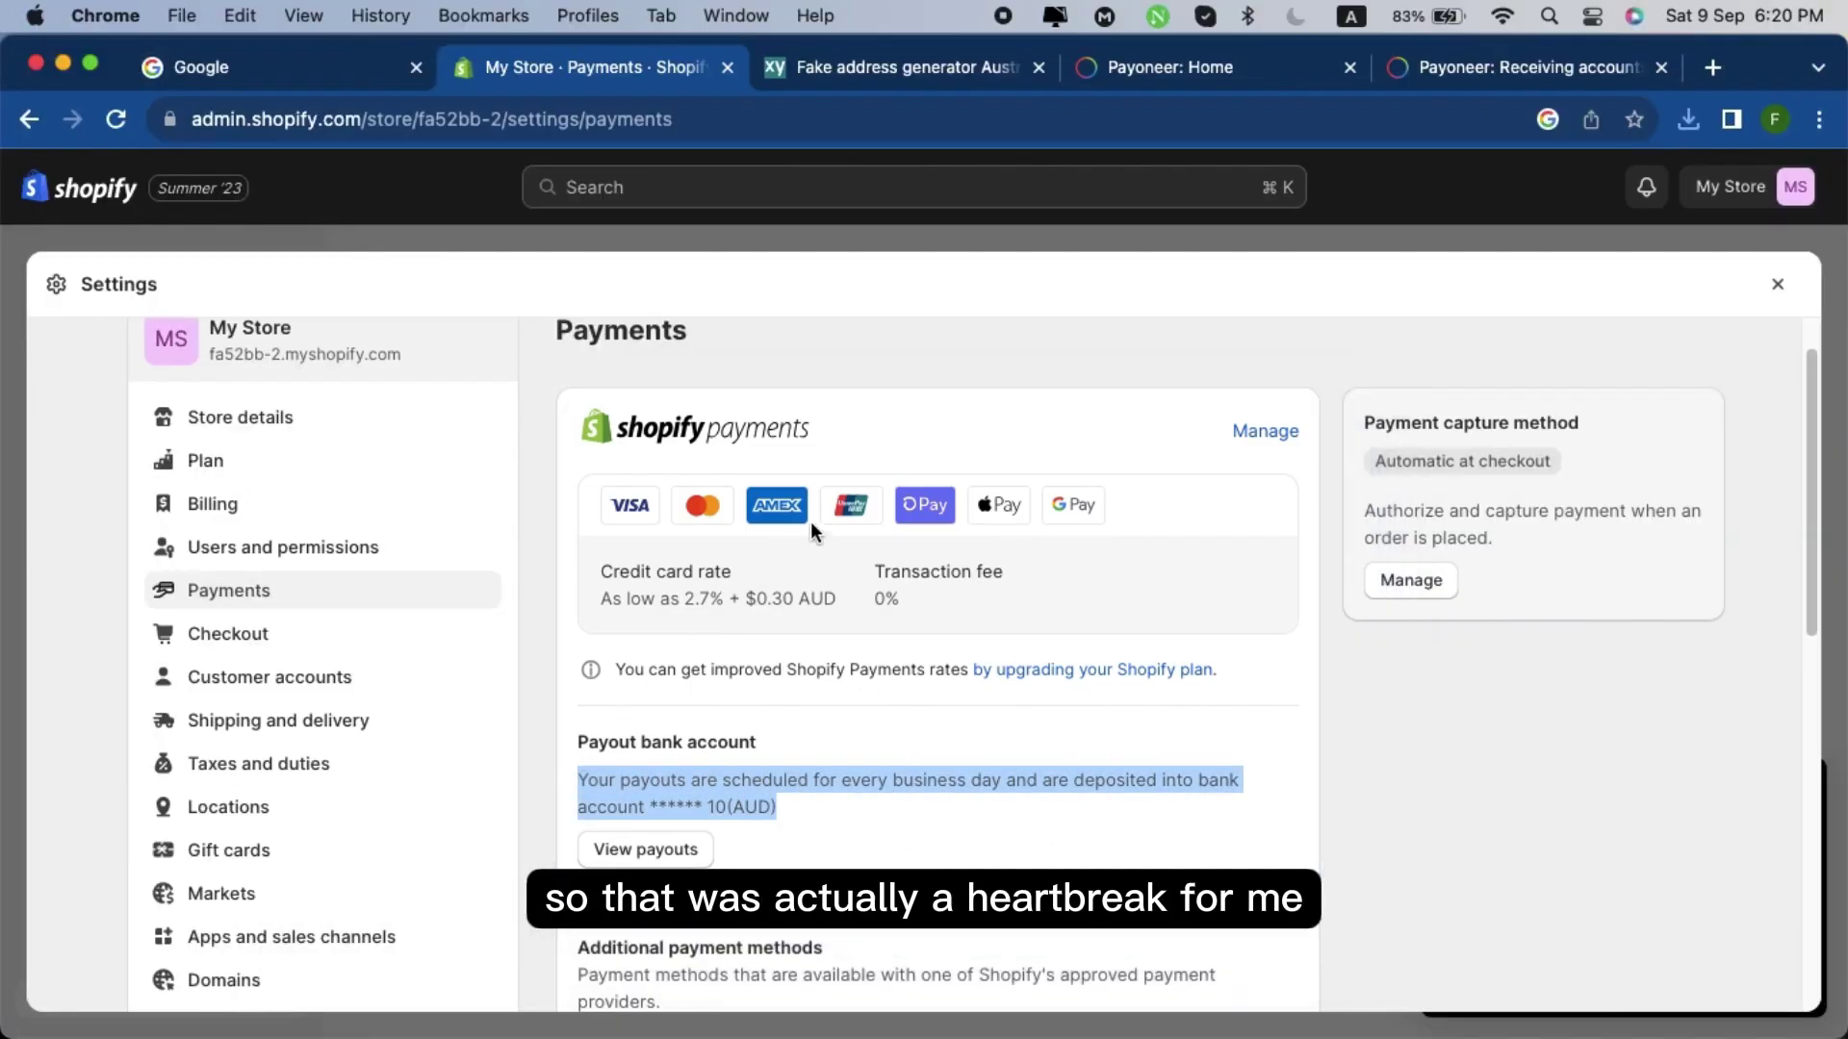
scroll(650, 460, "up", 2)
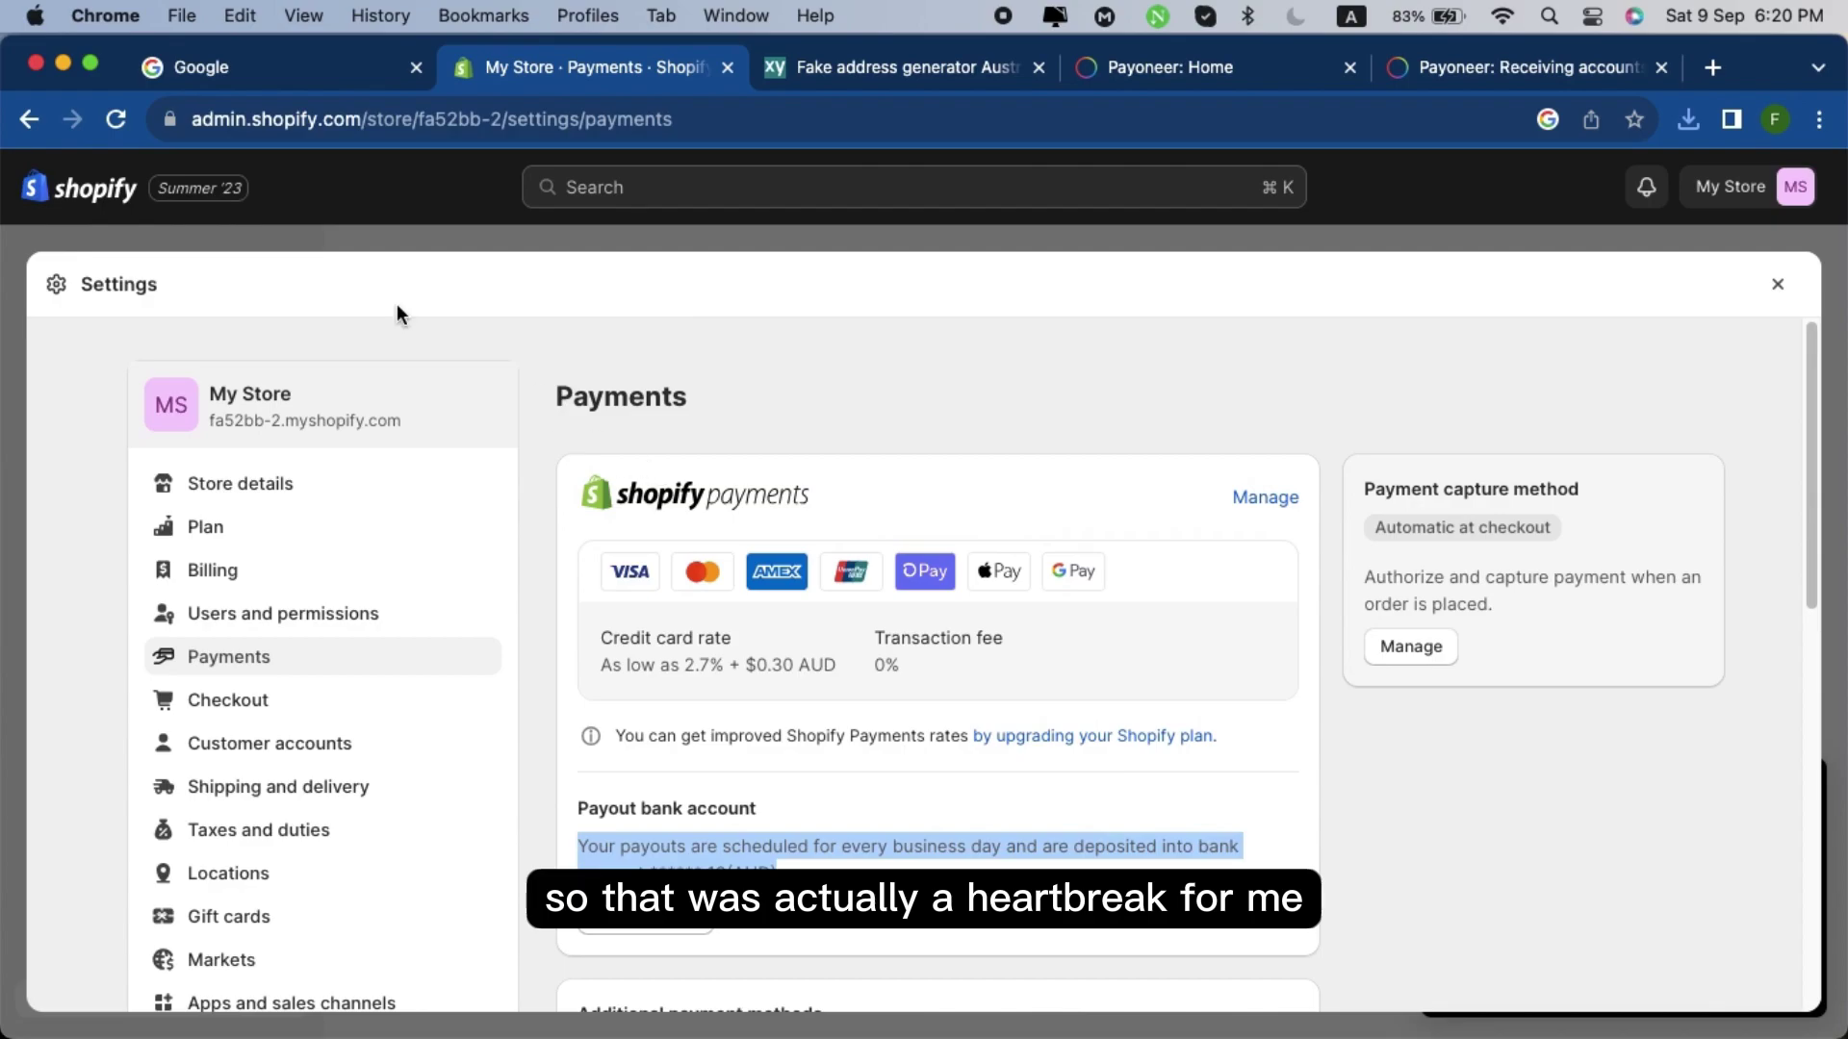